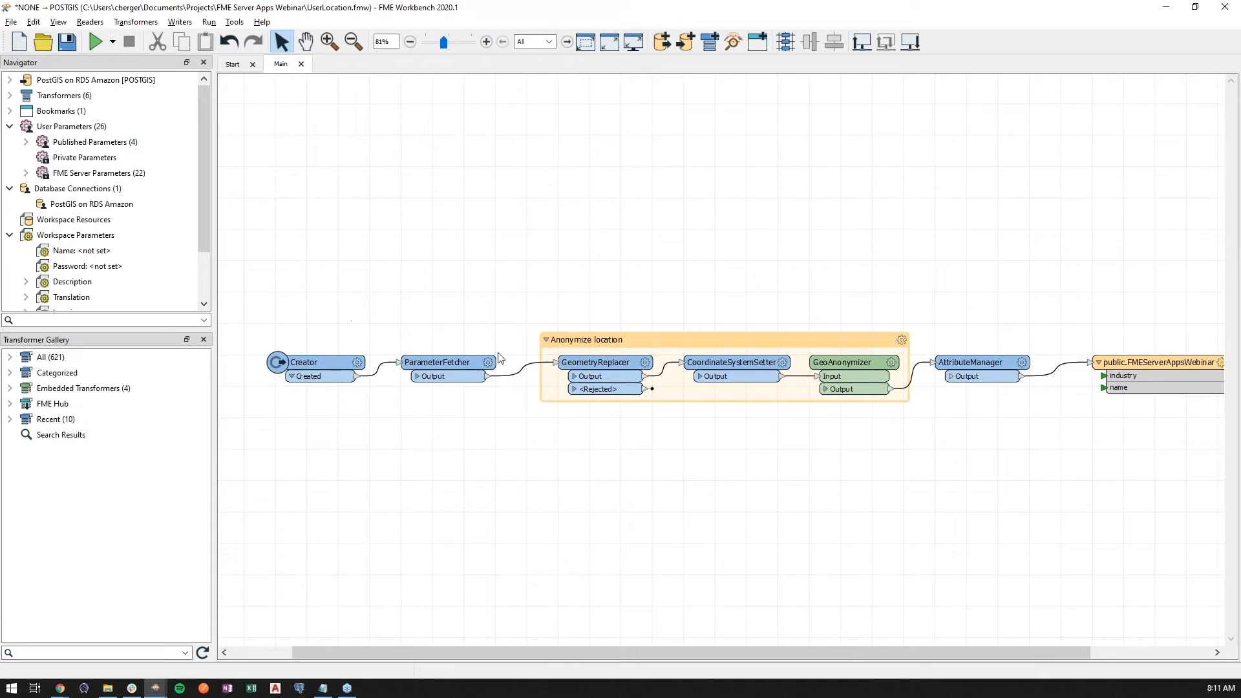
- Expand the published user parameters and widen the Navigator until their full prompts are readable
{"action": "left_click", "coordinate": [1175, 366]}
{"action": "double_click", "coordinate": [73, 142]}
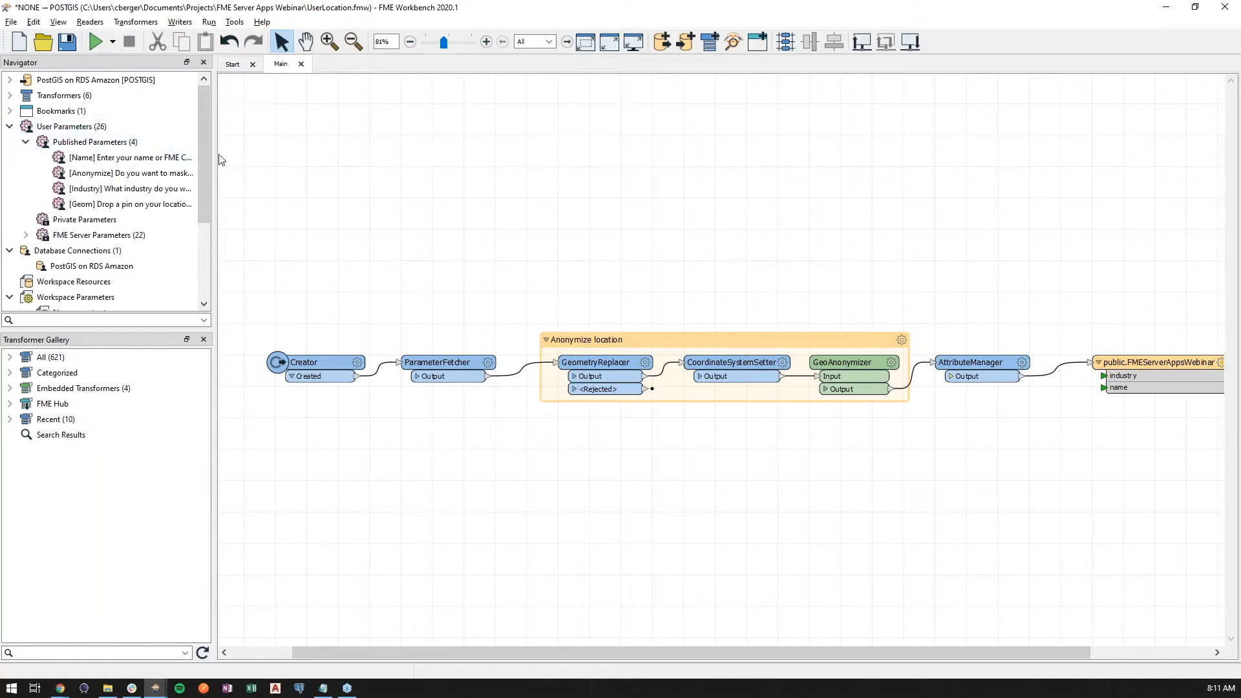
{"action": "left_click_drag", "start_coordinate": [214, 158], "coordinate": [351, 160]}
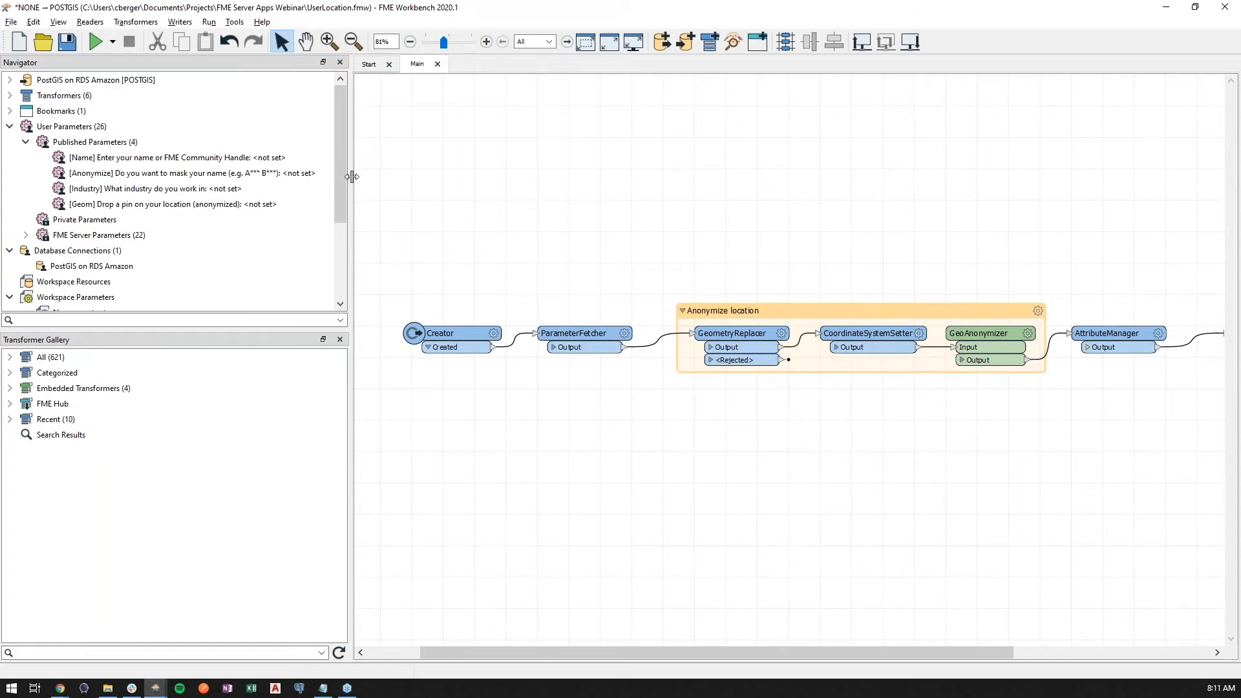
- Open the definition of the Name user parameter and inspect its type, prompt and default value
{"action": "right_click", "coordinate": [187, 160]}
{"action": "left_click", "coordinate": [205, 188]}
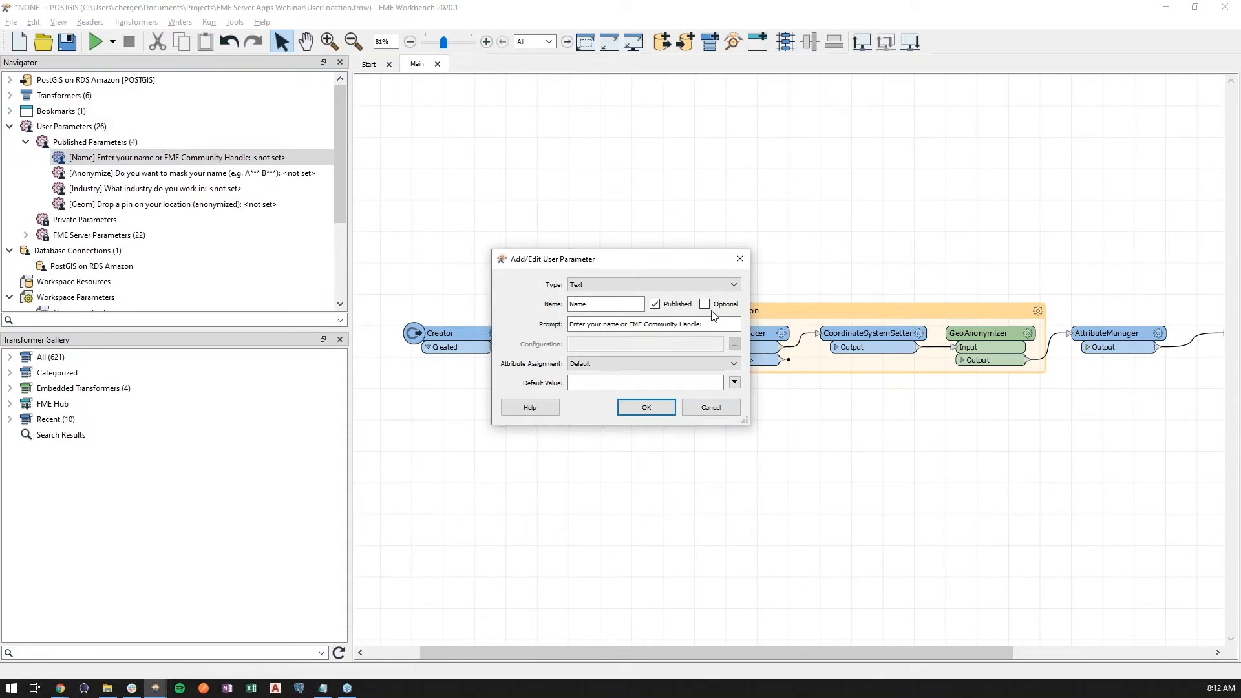
{"action": "left_click", "coordinate": [608, 381]}
{"action": "left_click", "coordinate": [609, 381]}
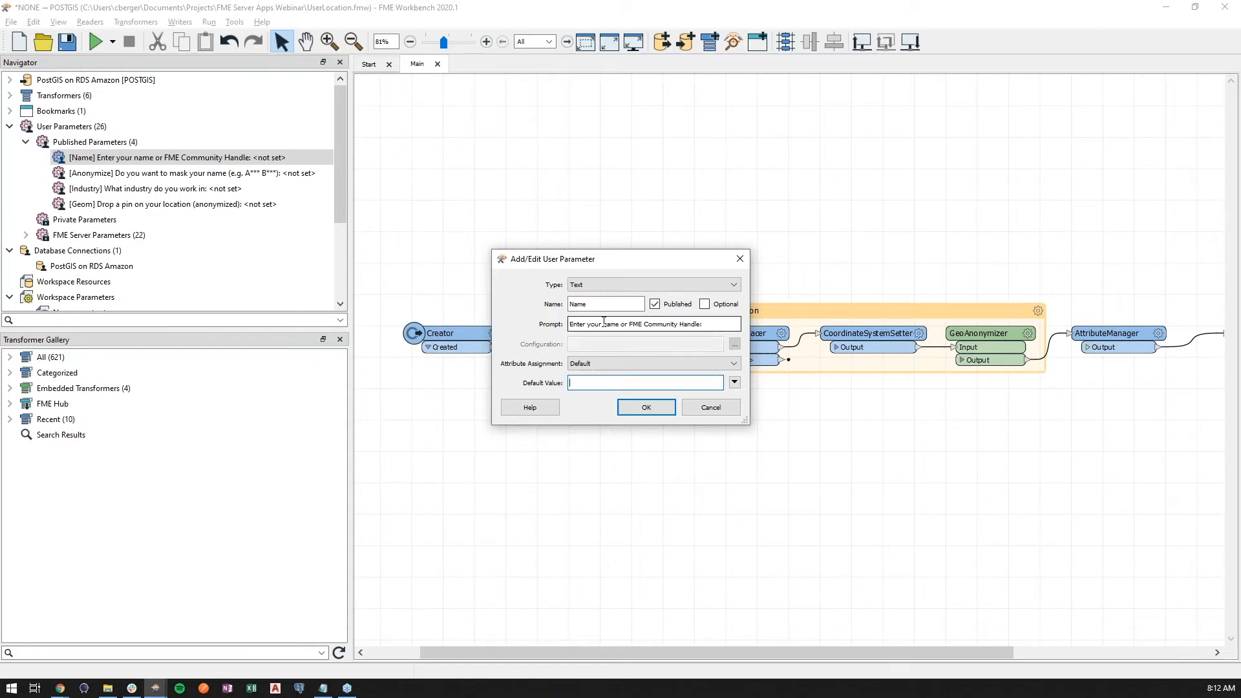
- Review the parameter types offered for the Name parameter, including Geometry, and close its definition without saving
{"action": "left_click", "coordinate": [678, 285]}
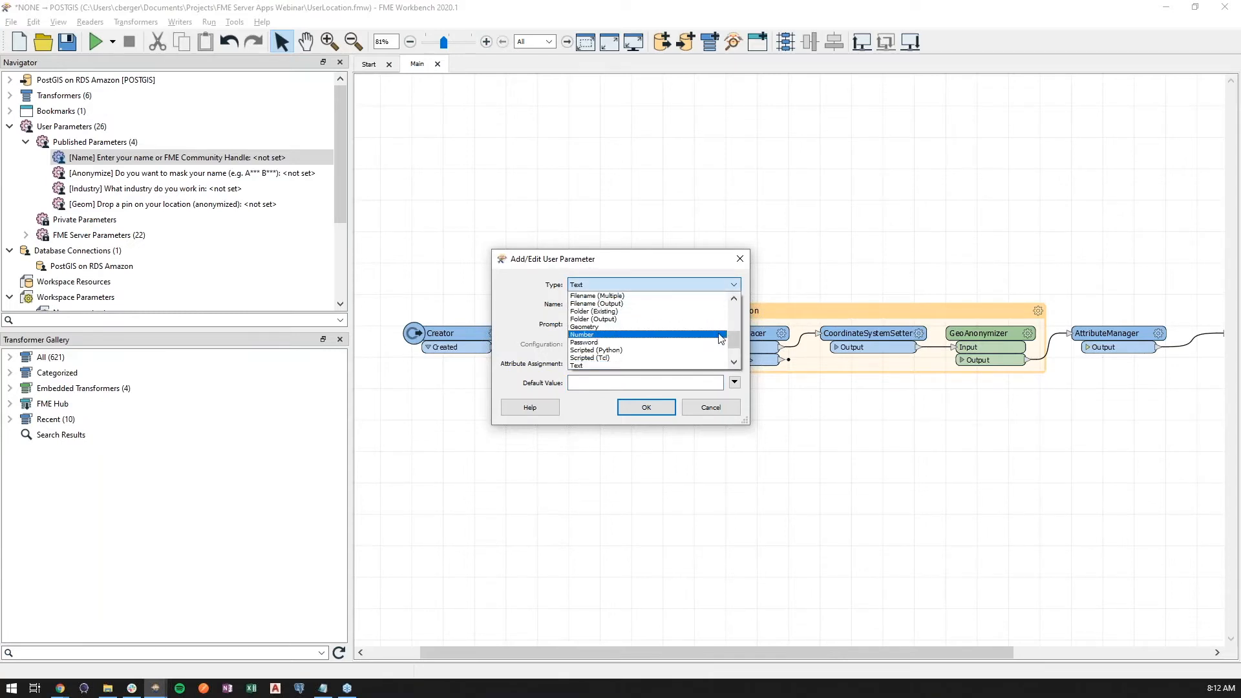
{"action": "scroll", "coordinate": [711, 355], "scroll_direction": "up", "scroll_amount": 1}
{"action": "scroll", "coordinate": [711, 355], "scroll_direction": "up", "scroll_amount": 1}
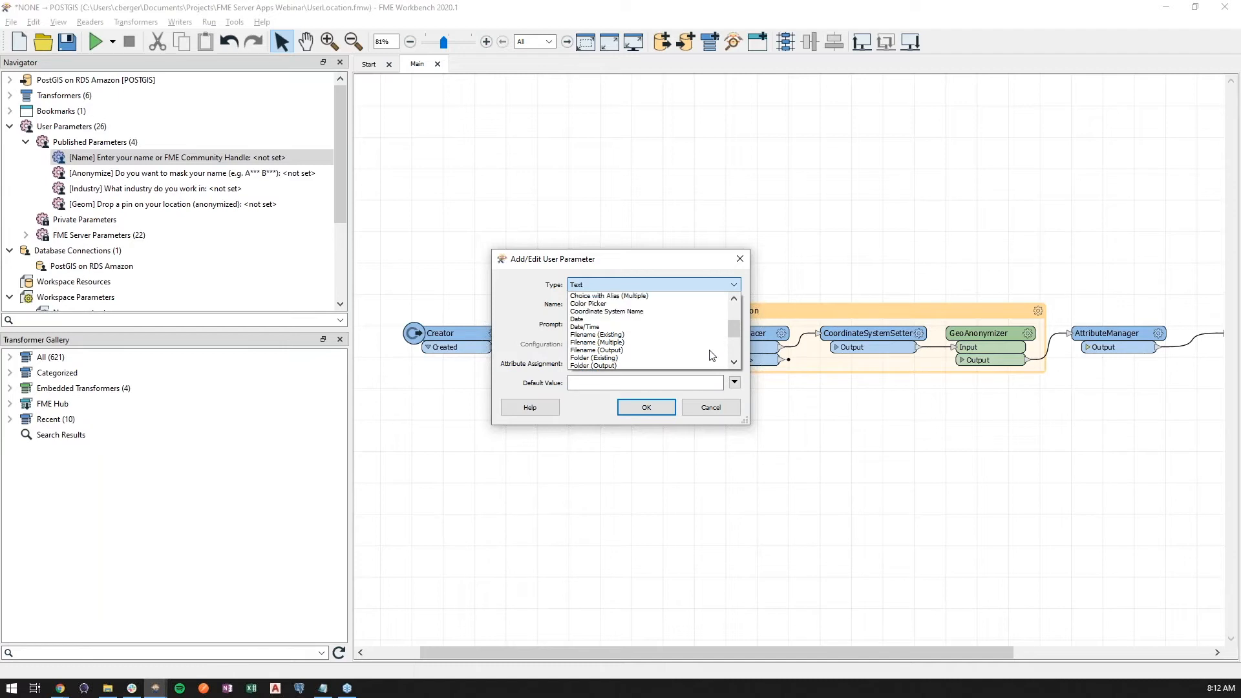
{"action": "scroll", "coordinate": [712, 354], "scroll_direction": "up", "scroll_amount": 1}
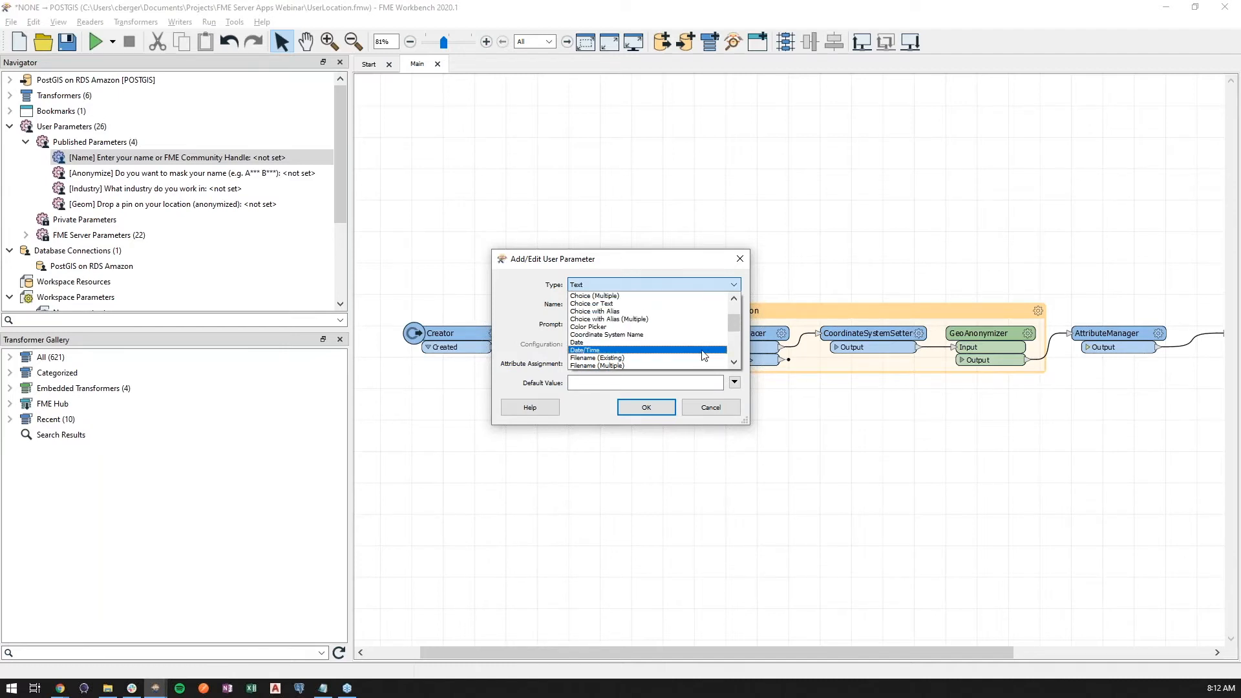
{"action": "scroll", "coordinate": [704, 354], "scroll_direction": "up", "scroll_amount": 1}
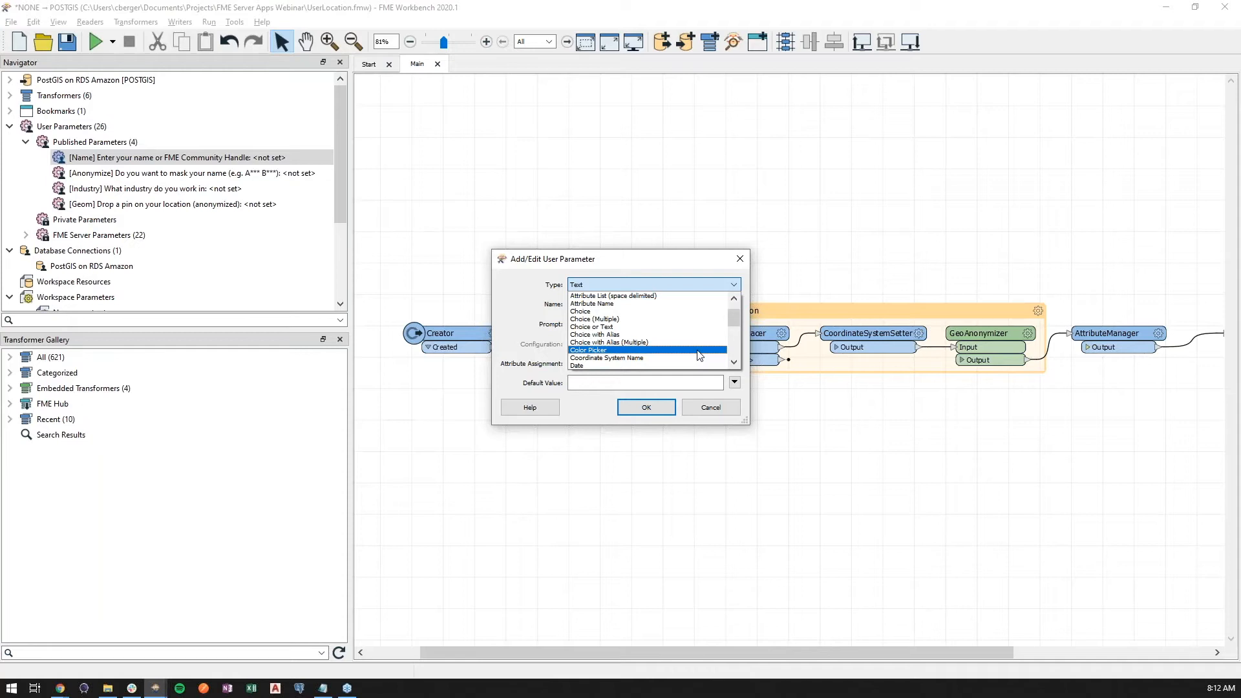
{"action": "scroll", "coordinate": [696, 352], "scroll_direction": "up", "scroll_amount": 1}
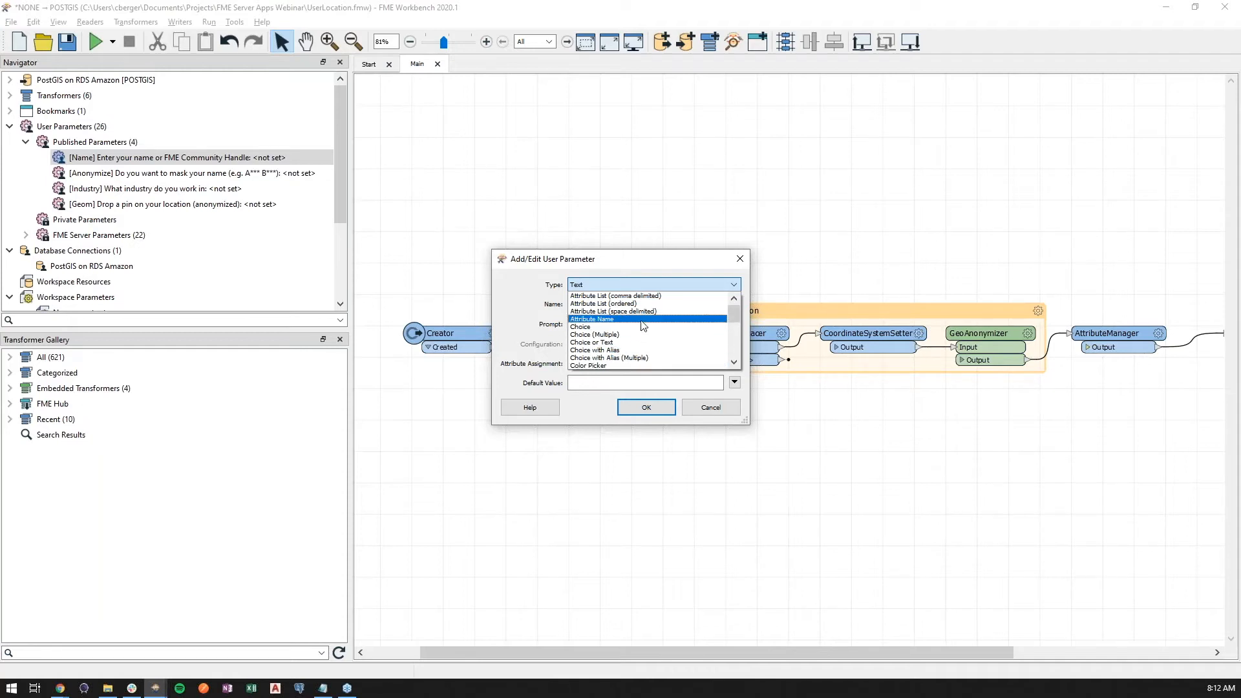
{"action": "scroll", "coordinate": [640, 356], "scroll_direction": "down", "scroll_amount": 4}
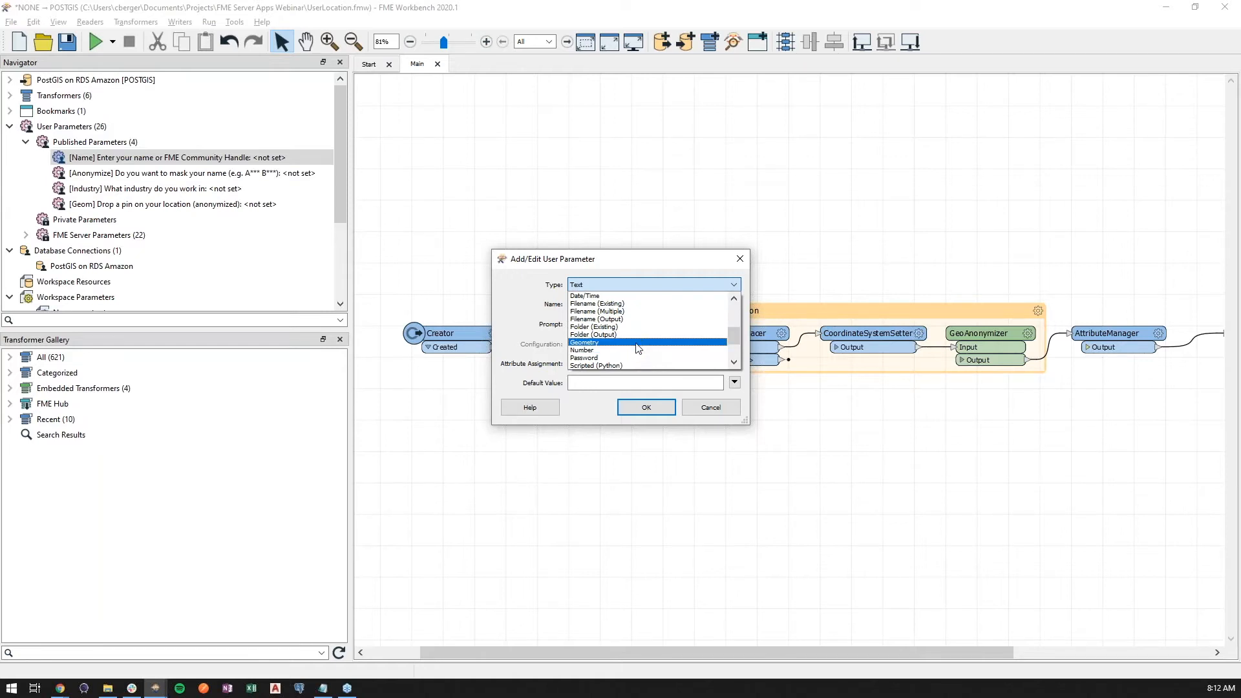
{"action": "left_click", "coordinate": [636, 342]}
{"action": "left_click", "coordinate": [740, 259]}
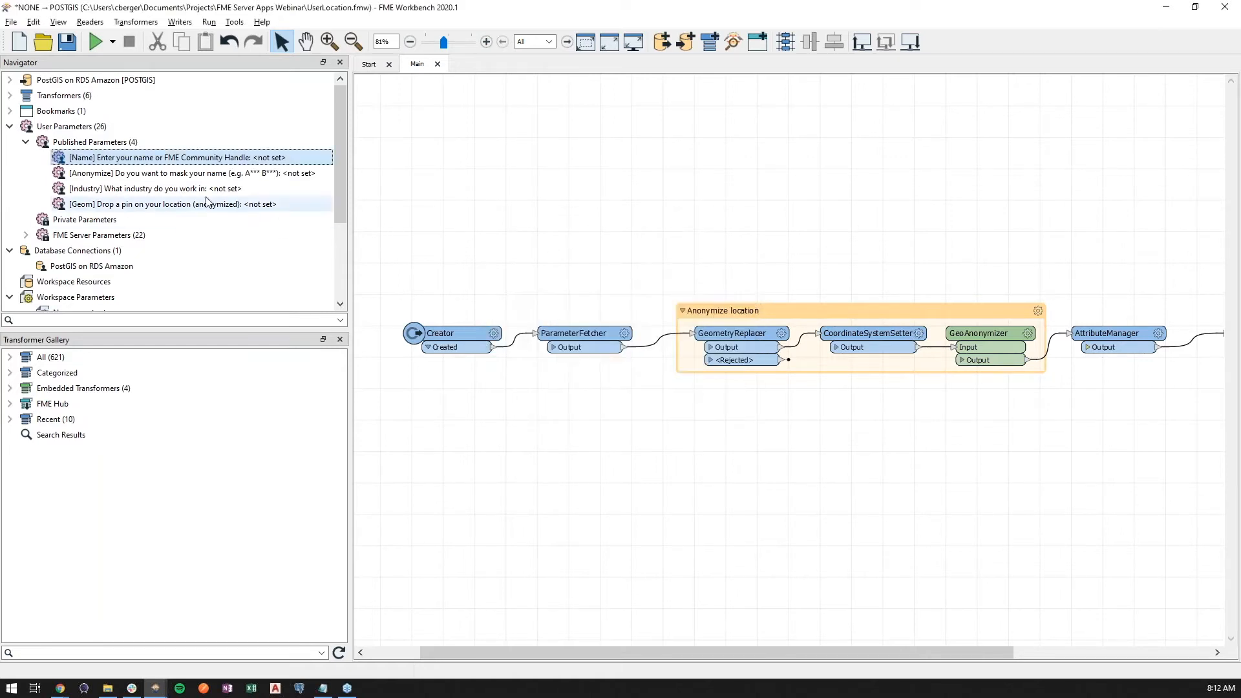
- Open the Industry user parameter's definition and examine its configured list of choices
{"action": "right_click", "coordinate": [189, 189]}
{"action": "left_click", "coordinate": [261, 222]}
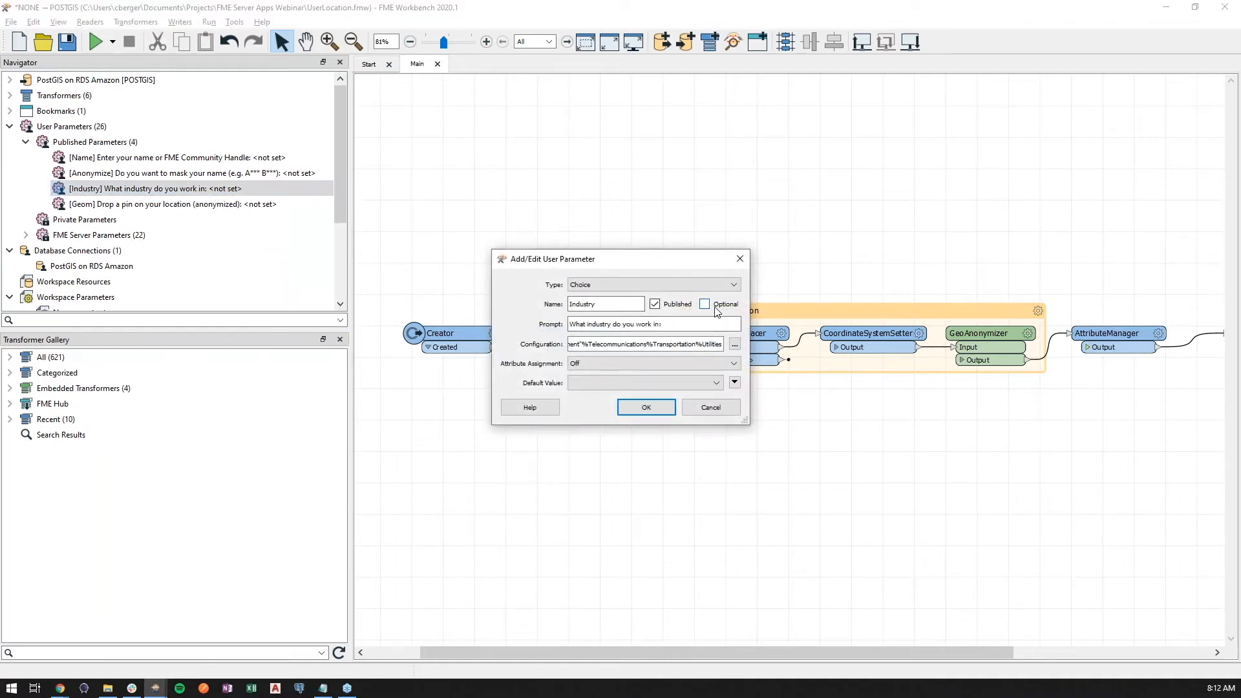
{"action": "left_click", "coordinate": [734, 344]}
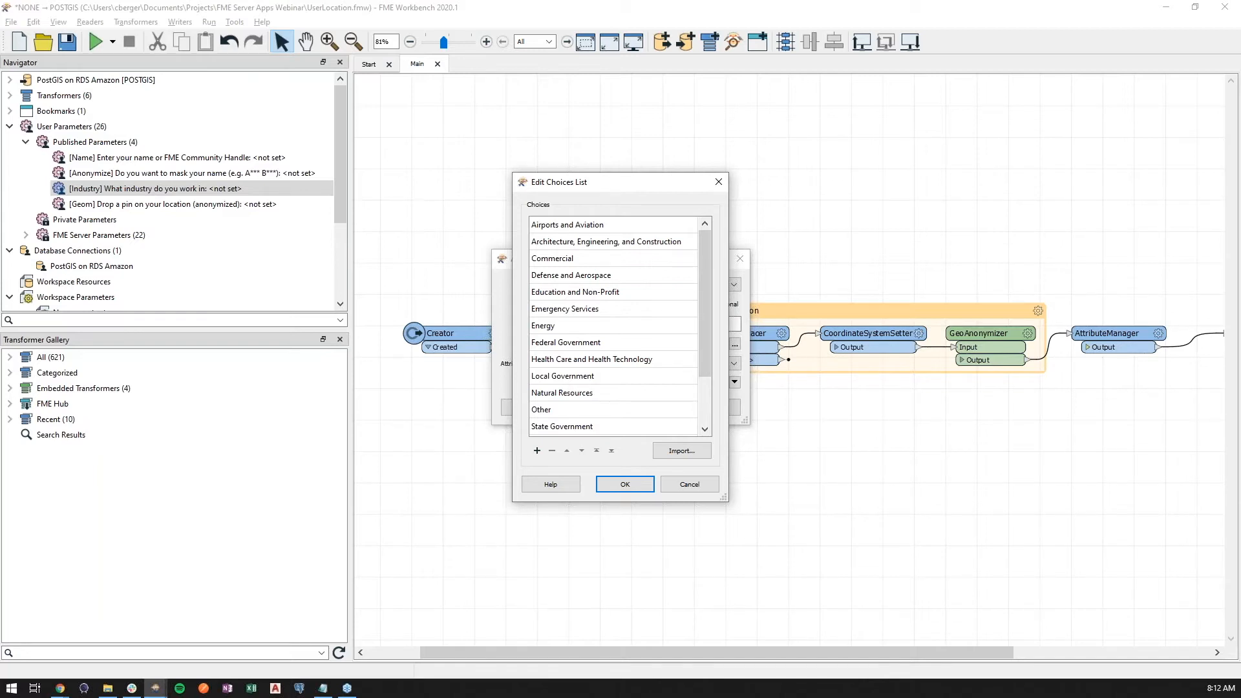
{"action": "left_click", "coordinate": [718, 182]}
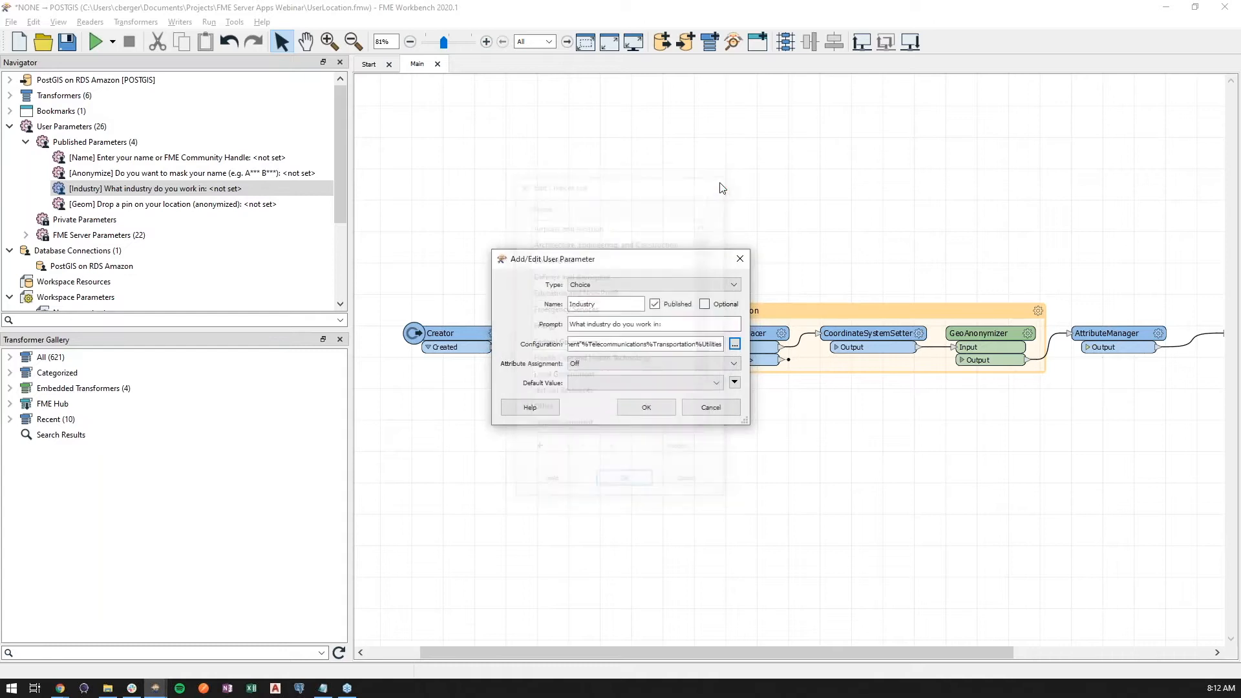
- Try the Choice or Text type on the Industry parameter with a free-text default such as "tele", and discard the edit
{"action": "left_click", "coordinate": [657, 288]}
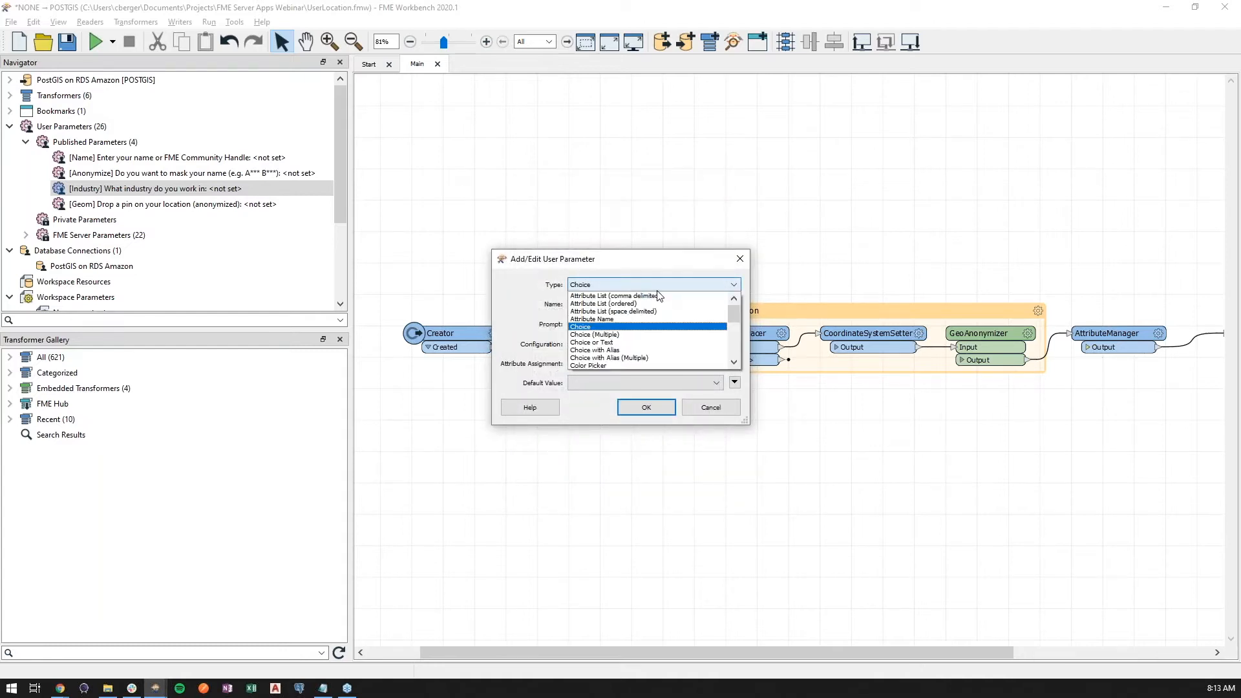
{"action": "left_click", "coordinate": [652, 343]}
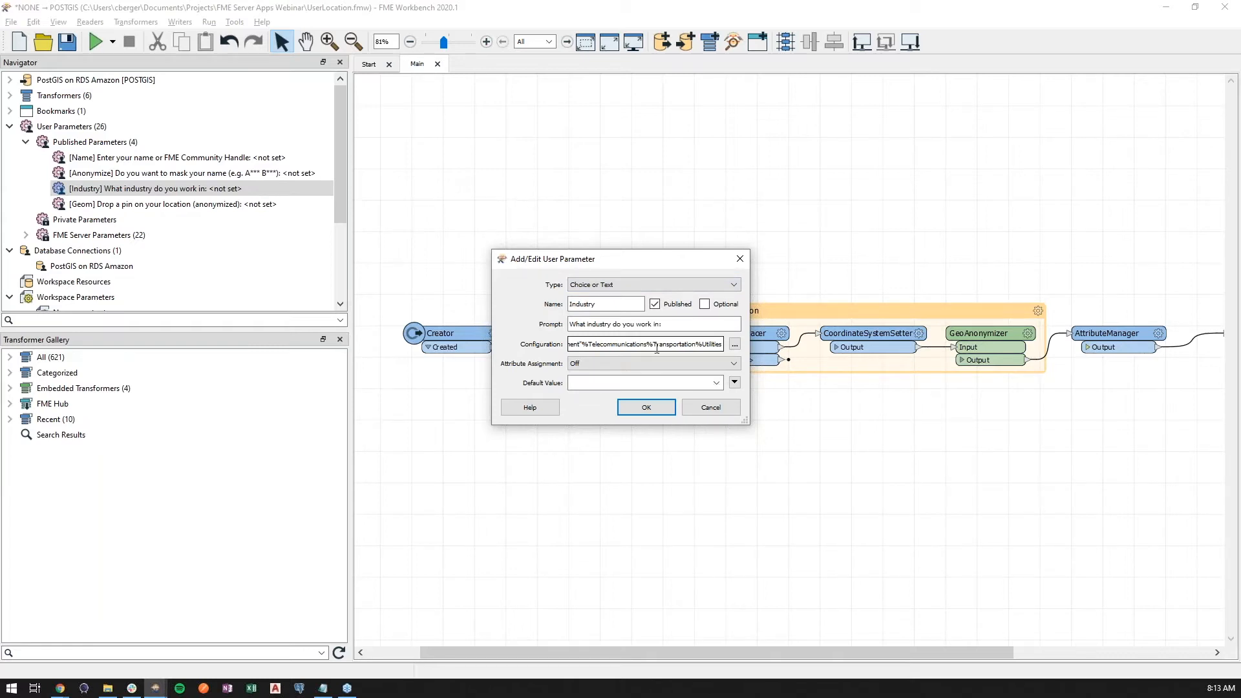
{"action": "left_click", "coordinate": [614, 382]}
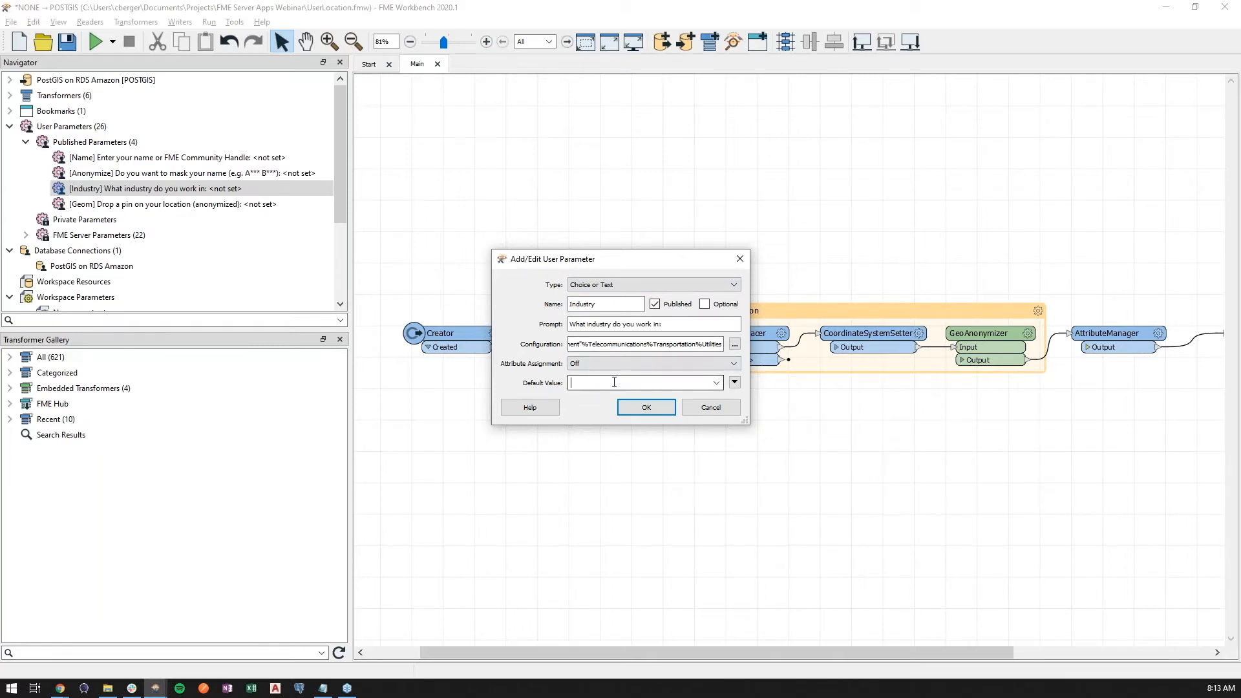
{"action": "type", "text": "tele"}
{"action": "type", "text": "working"}
{"action": "key", "text": "ctrl+a"}
{"action": "key", "text": "BackSpace"}
{"action": "left_click", "coordinate": [711, 408]}
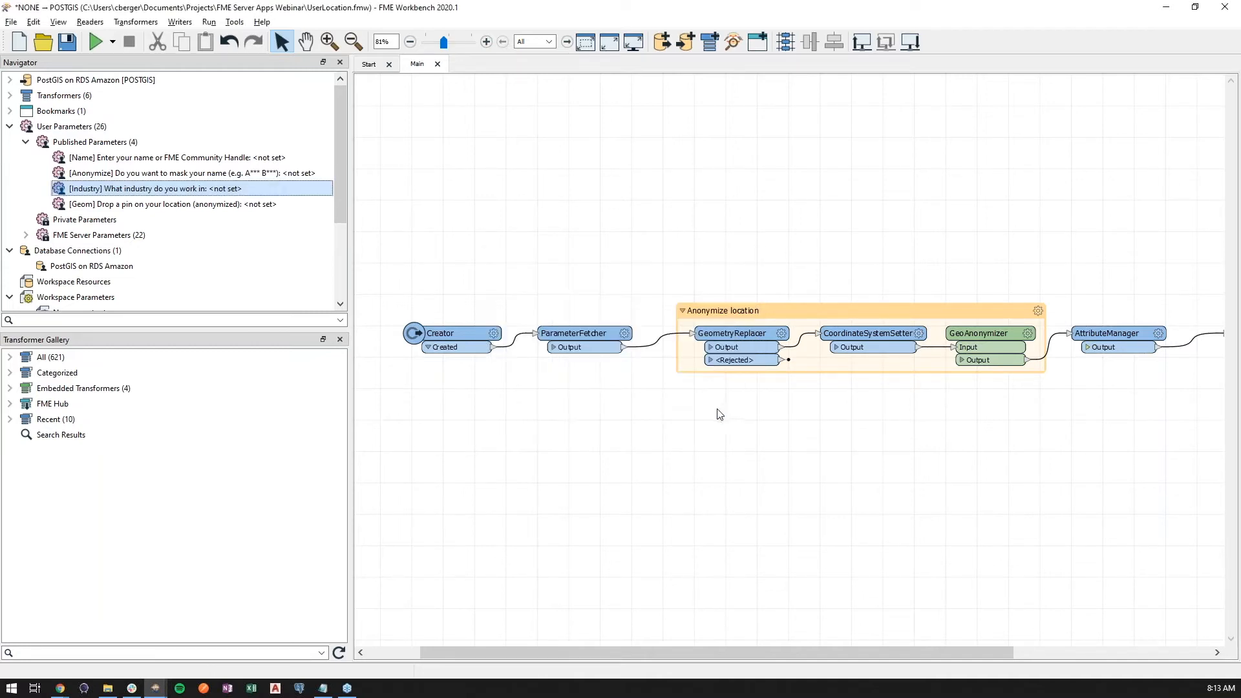
- View the definition of the Geom parameter for dropping a location pin, and close it unchanged
{"action": "right_click", "coordinate": [217, 206]}
{"action": "left_click", "coordinate": [245, 232]}
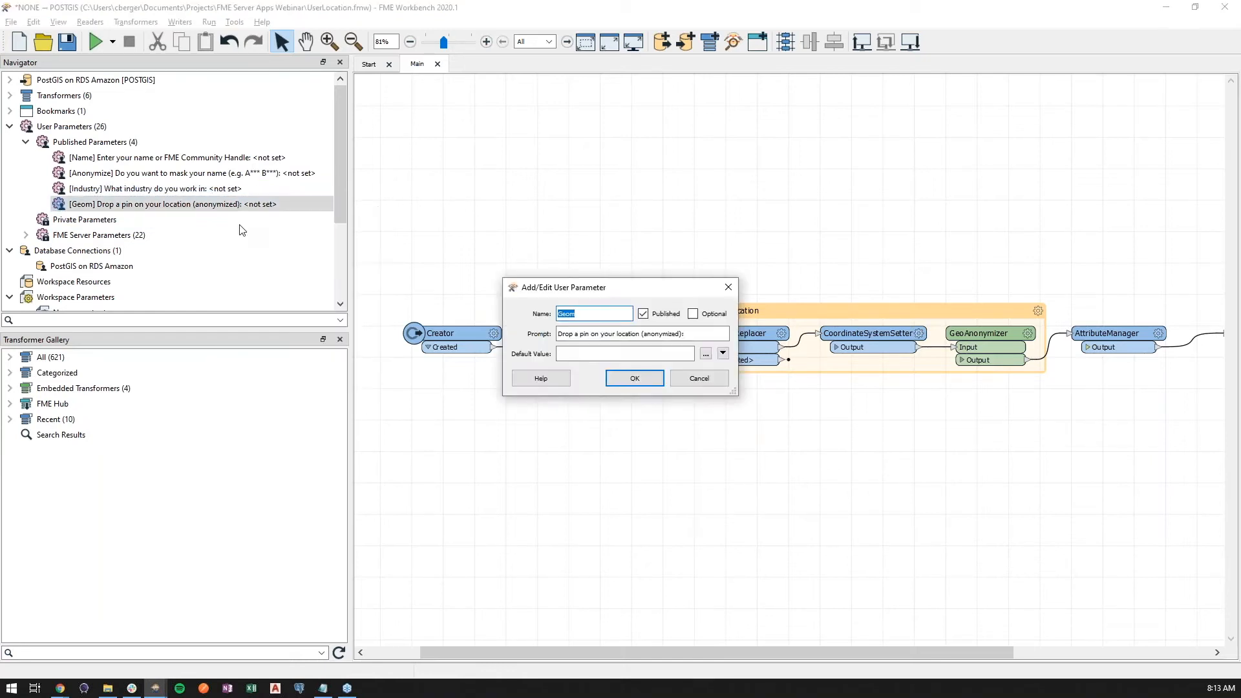
{"action": "left_click", "coordinate": [729, 287]}
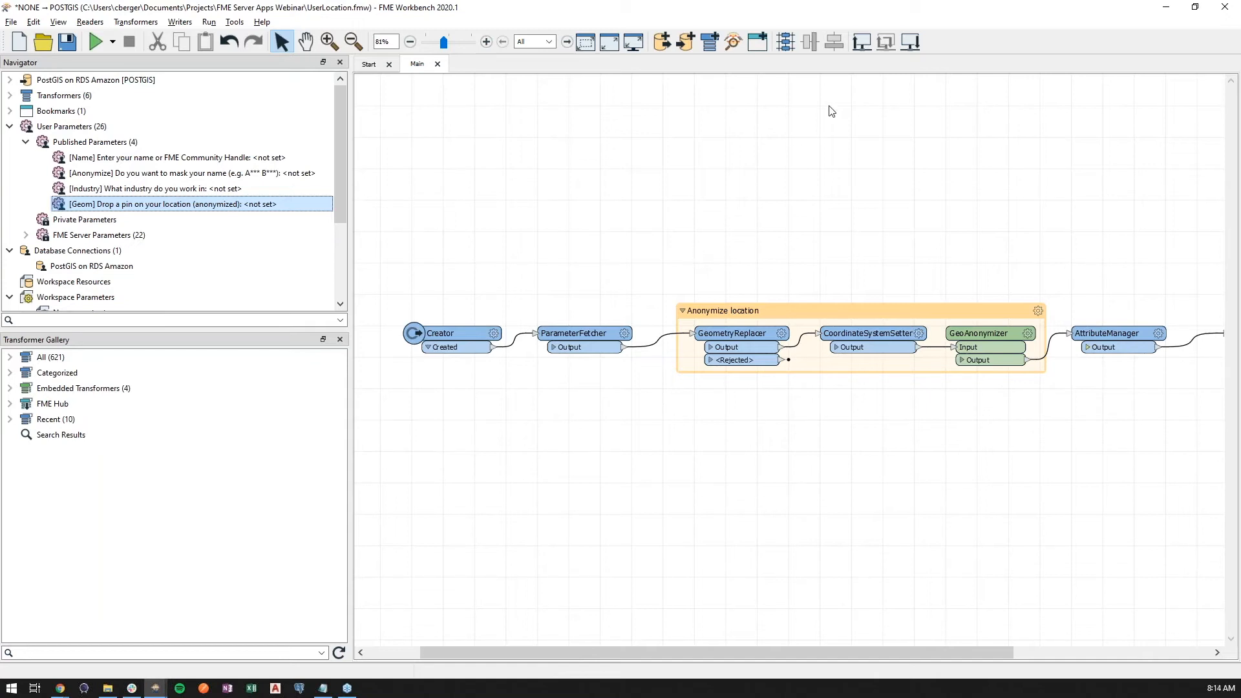
- Publish the workspace over the existing UserLocation.fmw through the Bluesky connection, uploading no connections and registering only the Job Submitter service
{"action": "left_click", "coordinate": [861, 43]}
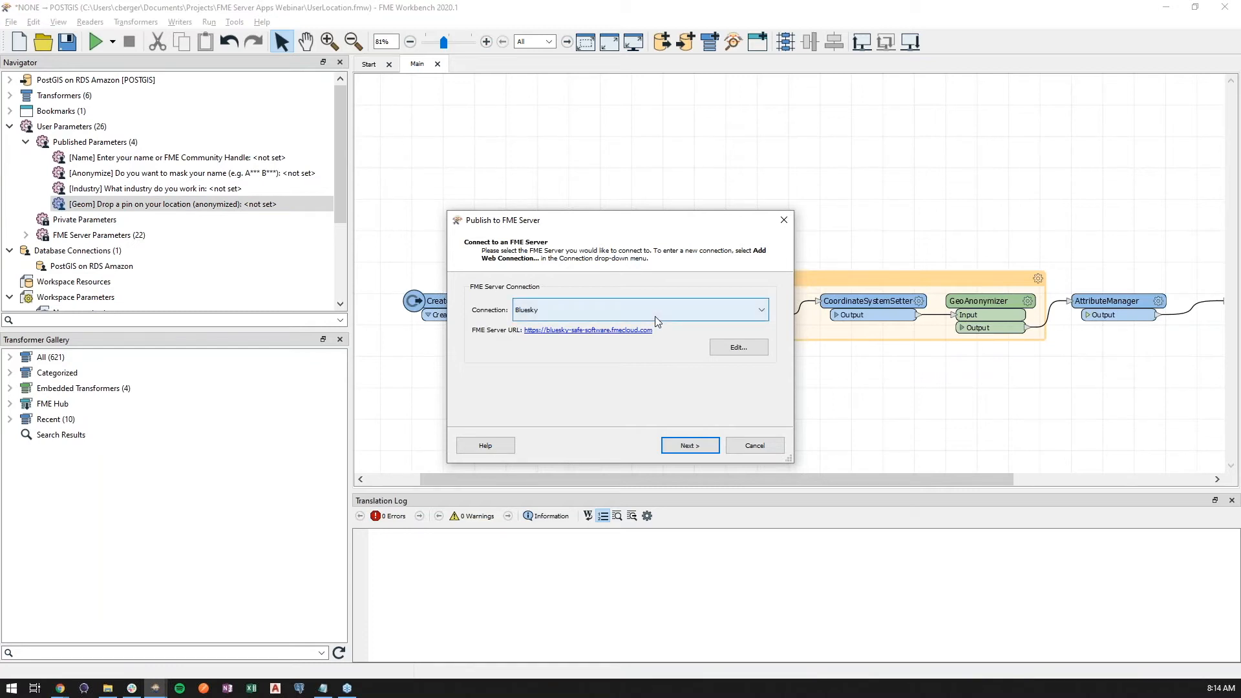
{"action": "left_click", "coordinate": [692, 445]}
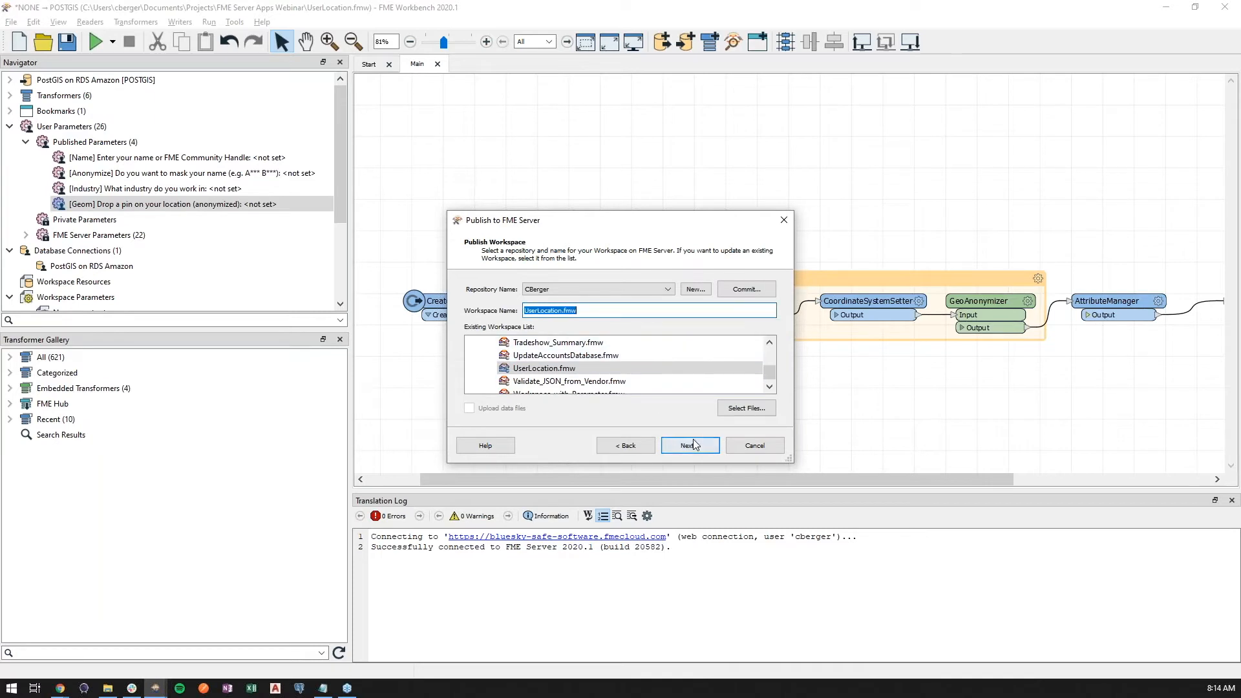
{"action": "left_click", "coordinate": [691, 445]}
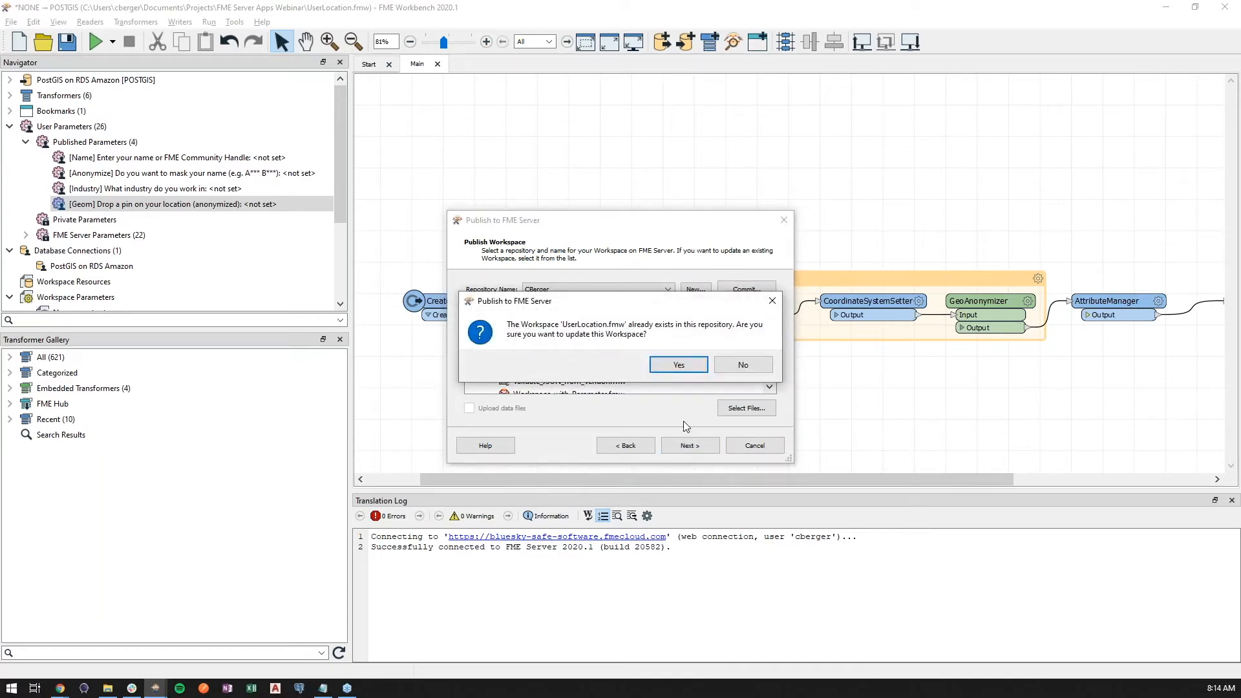
{"action": "left_click", "coordinate": [680, 369]}
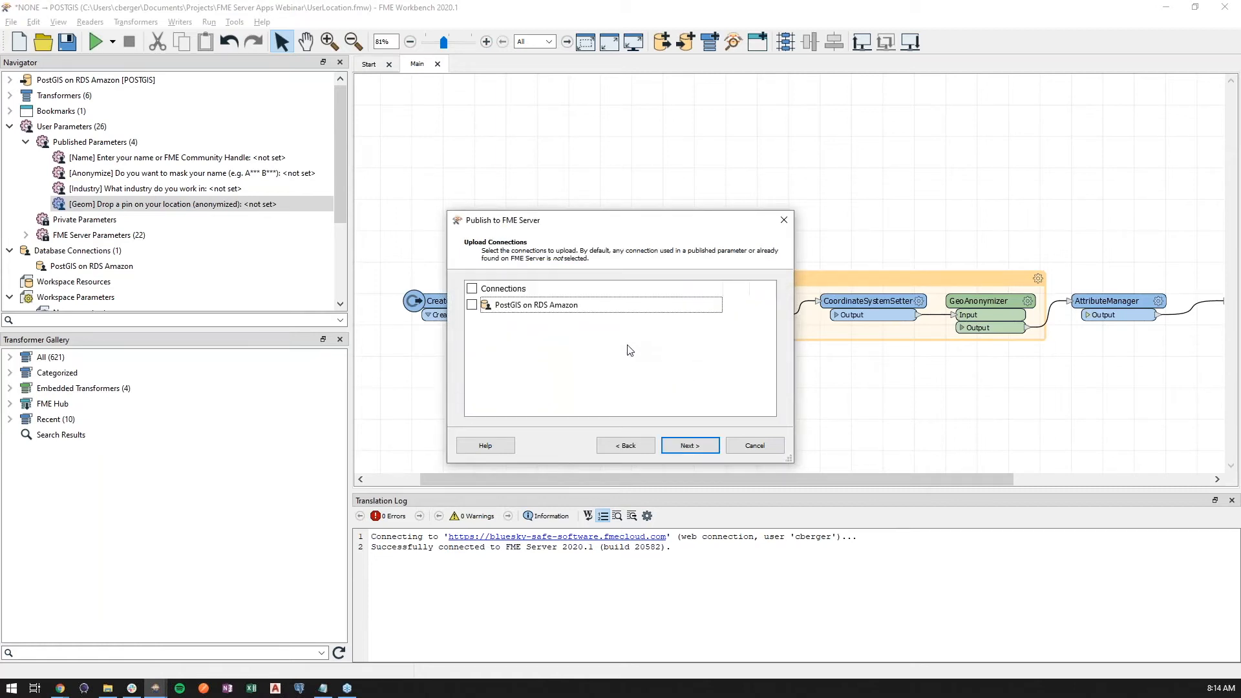
{"action": "left_click", "coordinate": [687, 446]}
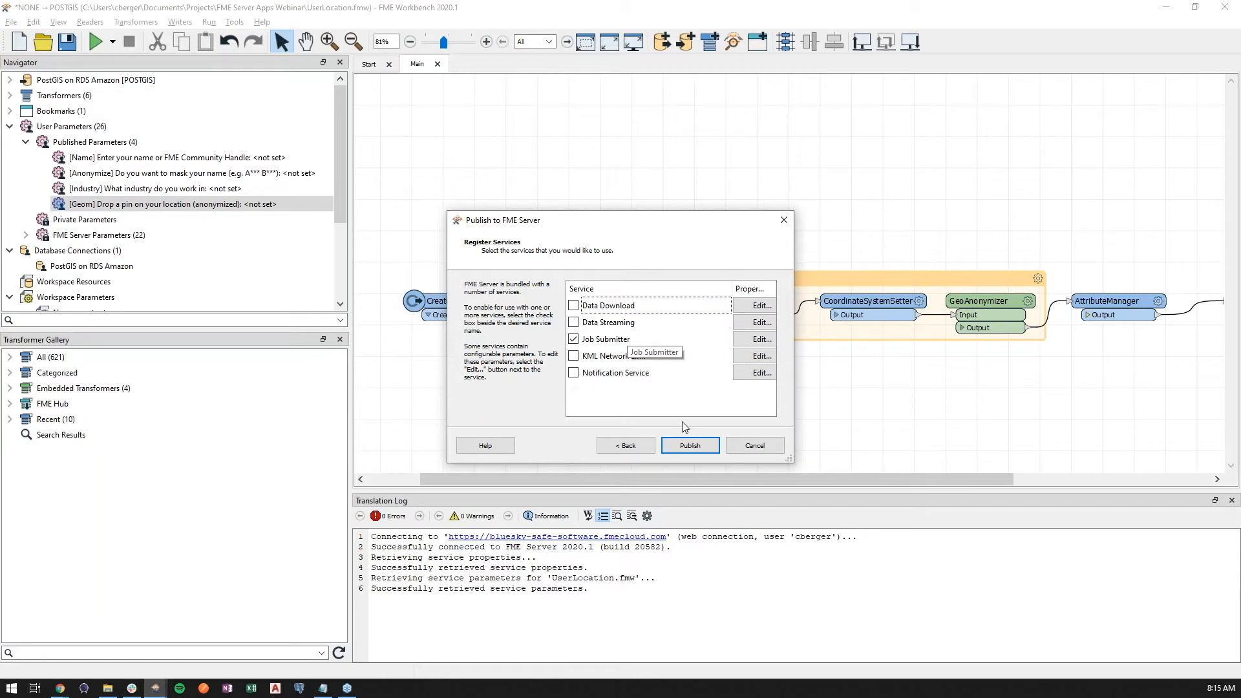
{"action": "left_click", "coordinate": [703, 448]}
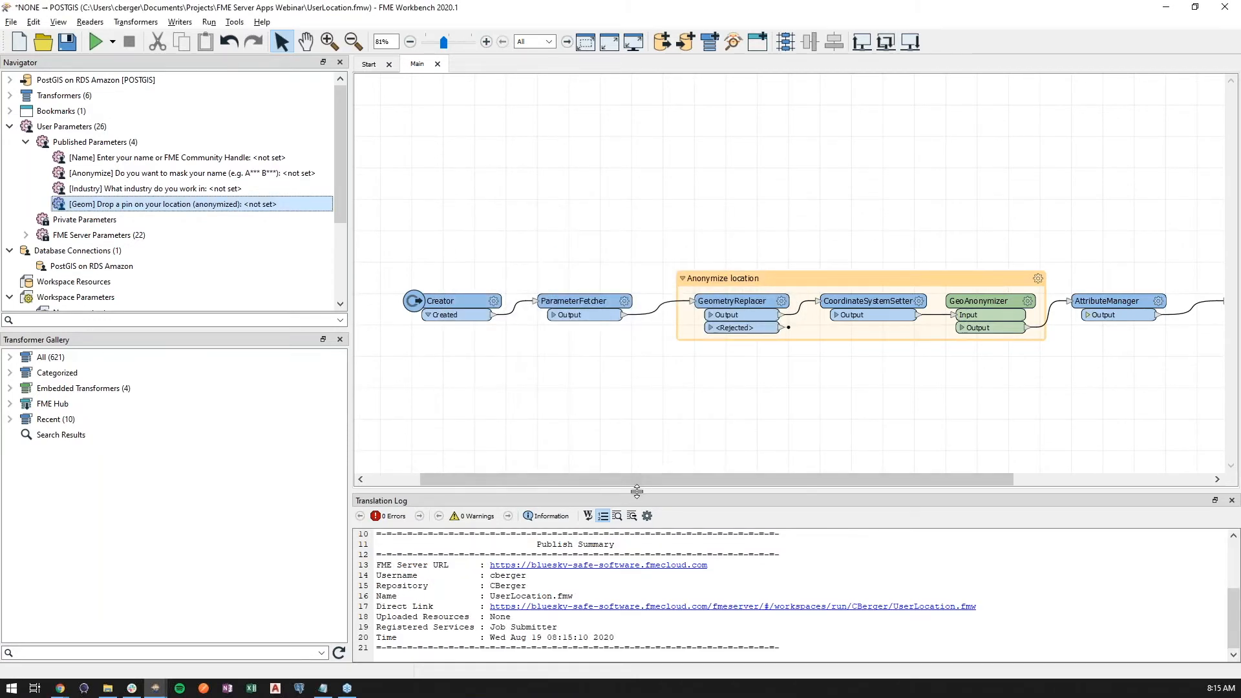
- Switch to the FME Server web interface in the browser and start building a new workspace app
{"action": "left_click", "coordinate": [636, 573]}
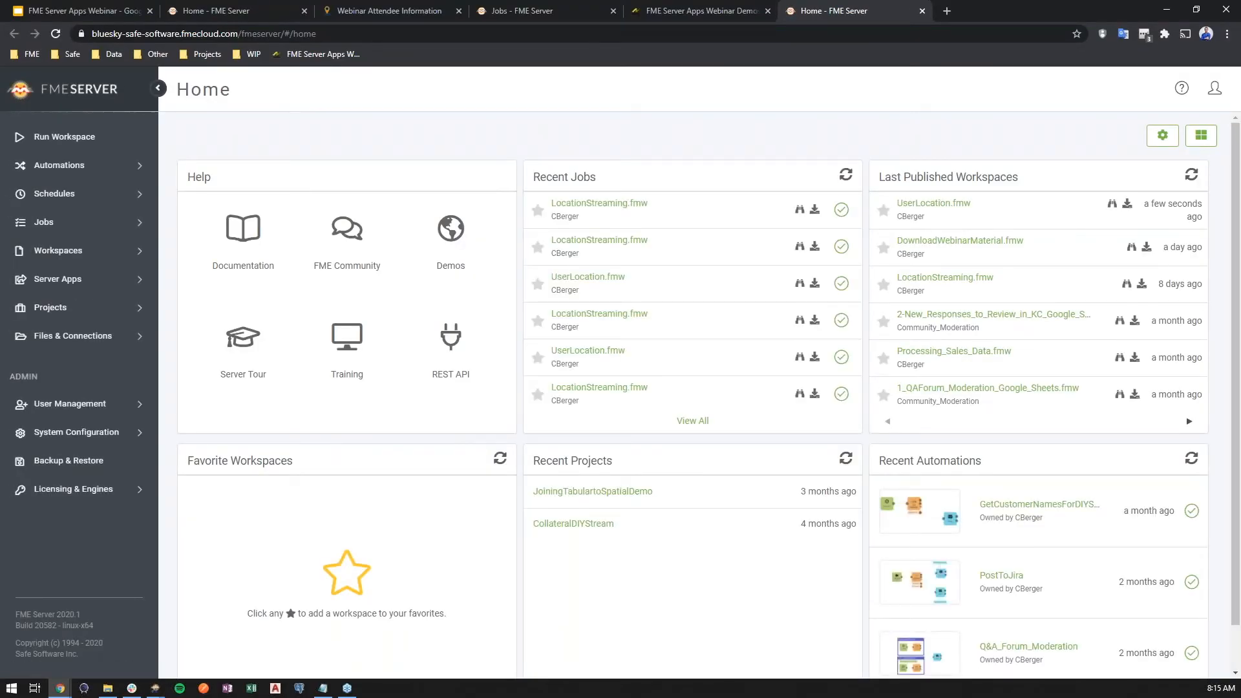
{"action": "left_click_drag", "start_coordinate": [842, 11], "coordinate": [249, 11]}
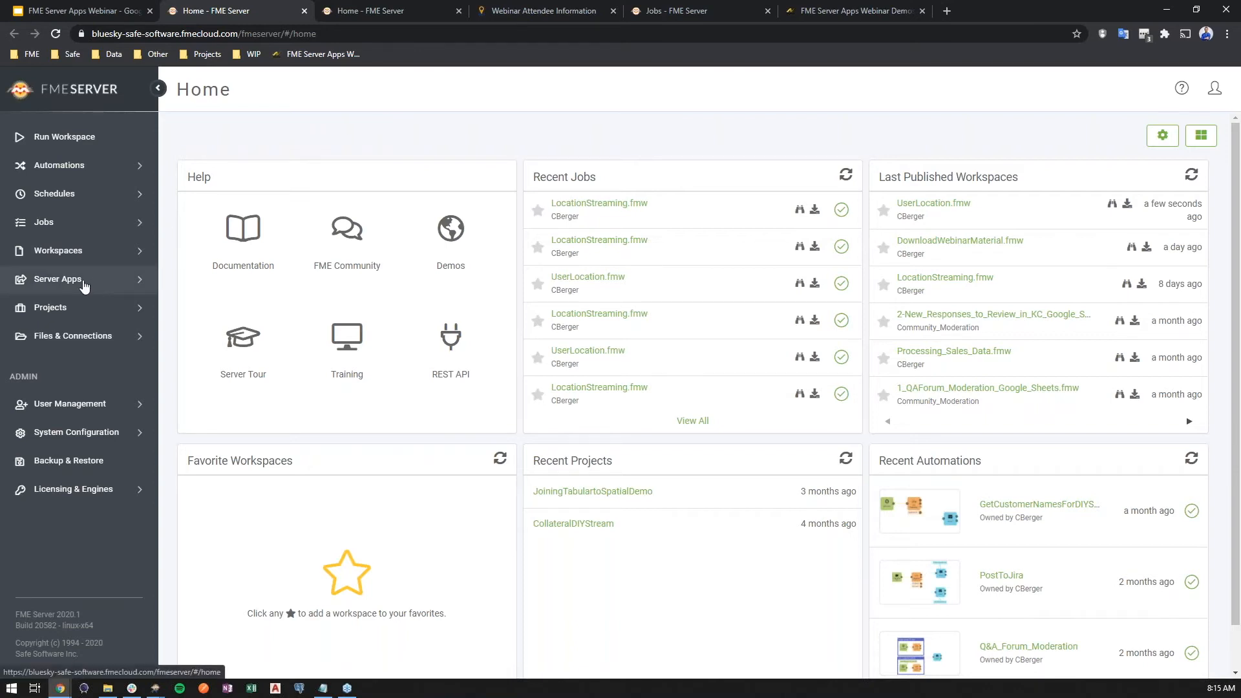
{"action": "left_click", "coordinate": [84, 286]}
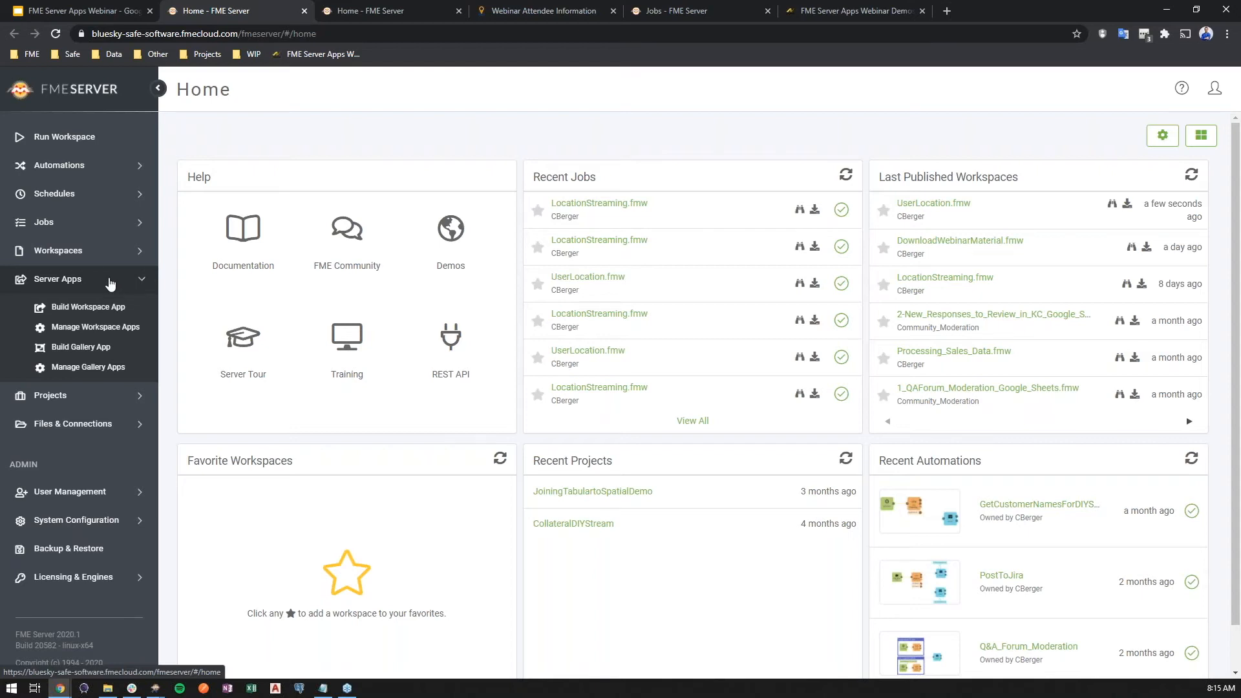
{"action": "left_click", "coordinate": [111, 312]}
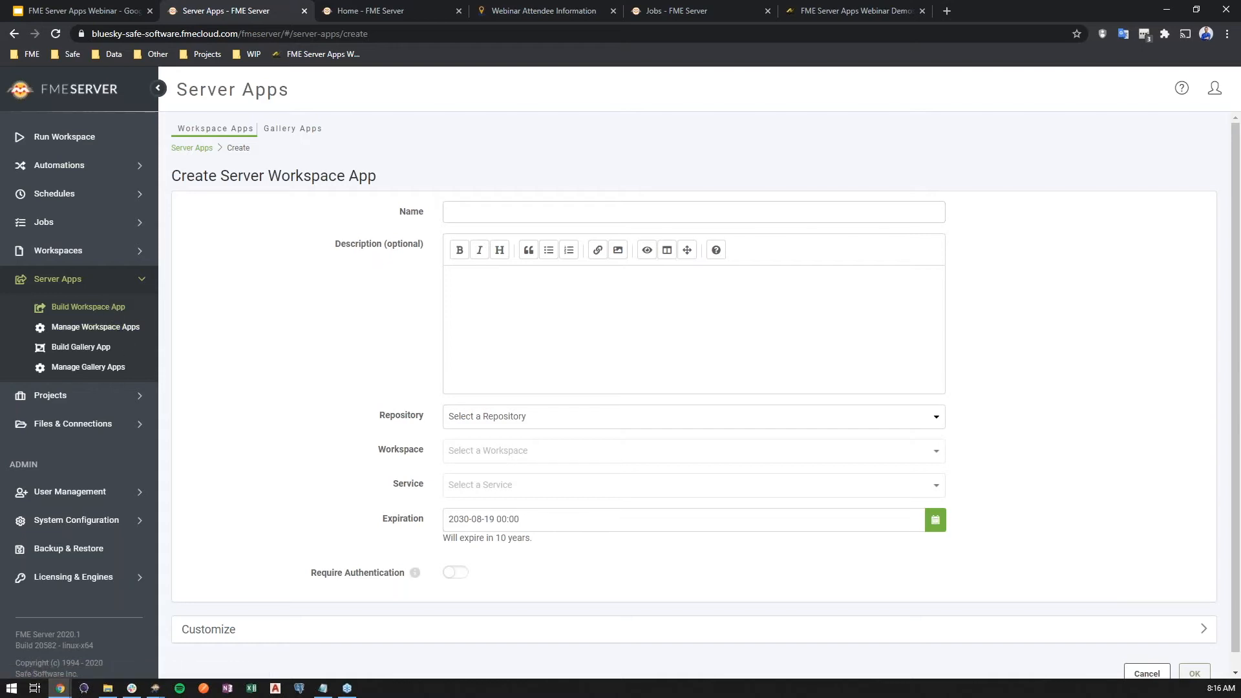
- Name the new workspace app WebinarAttendees, pasting the name from the prepared notes
{"action": "key", "text": "alt+Tab"}
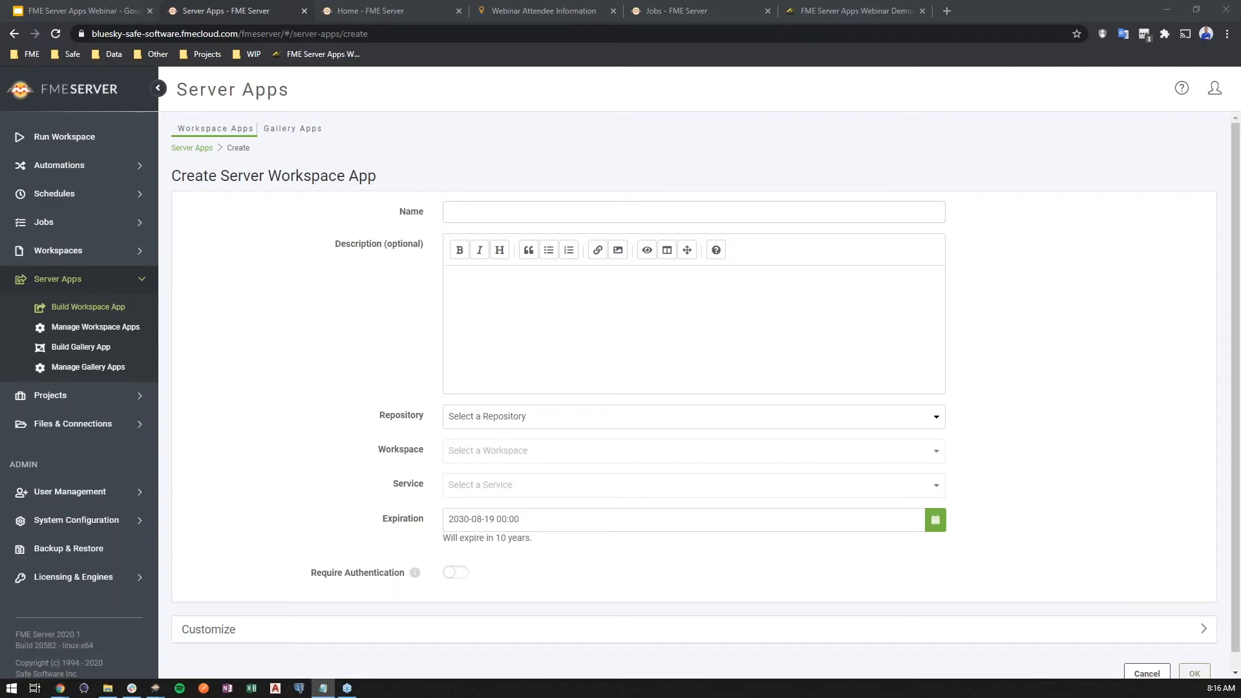
{"action": "left_click", "coordinate": [585, 210]}
{"action": "type", "text": "WebinarAttendees"}
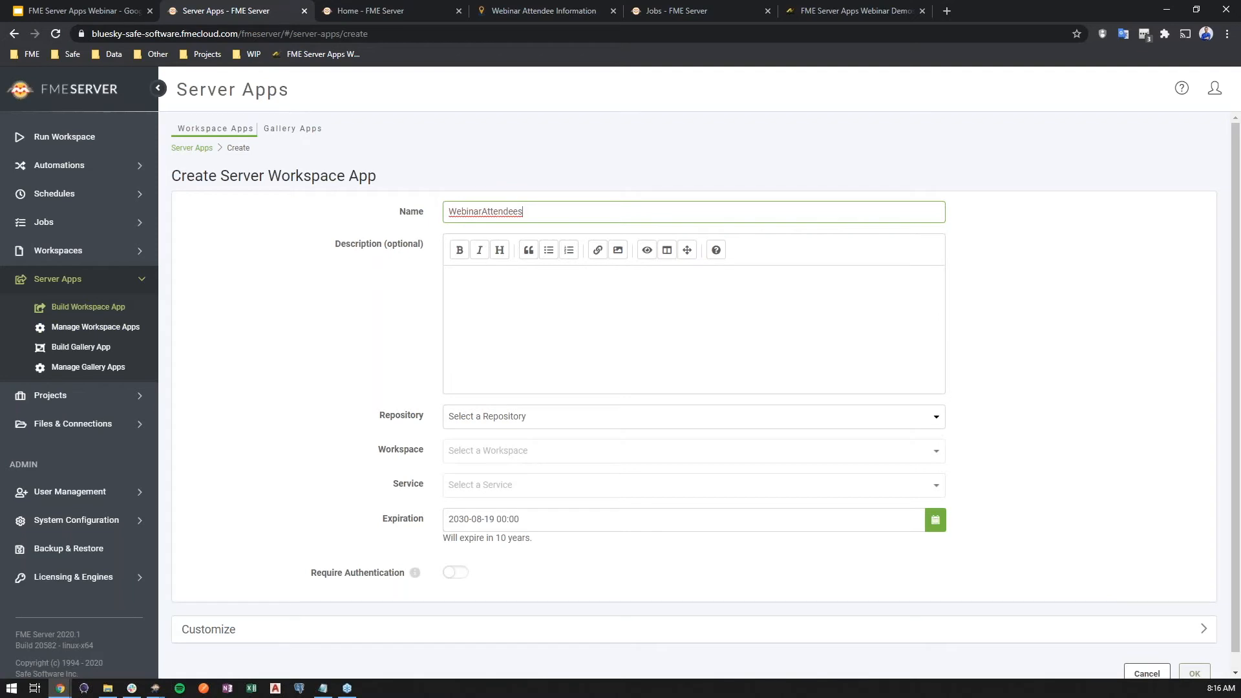
- Paste the app description "Please note: usernames can be anonymized if desired and location will be randomly offset by up to 5km." from the prepared notes
{"action": "key", "text": "alt+Tab"}
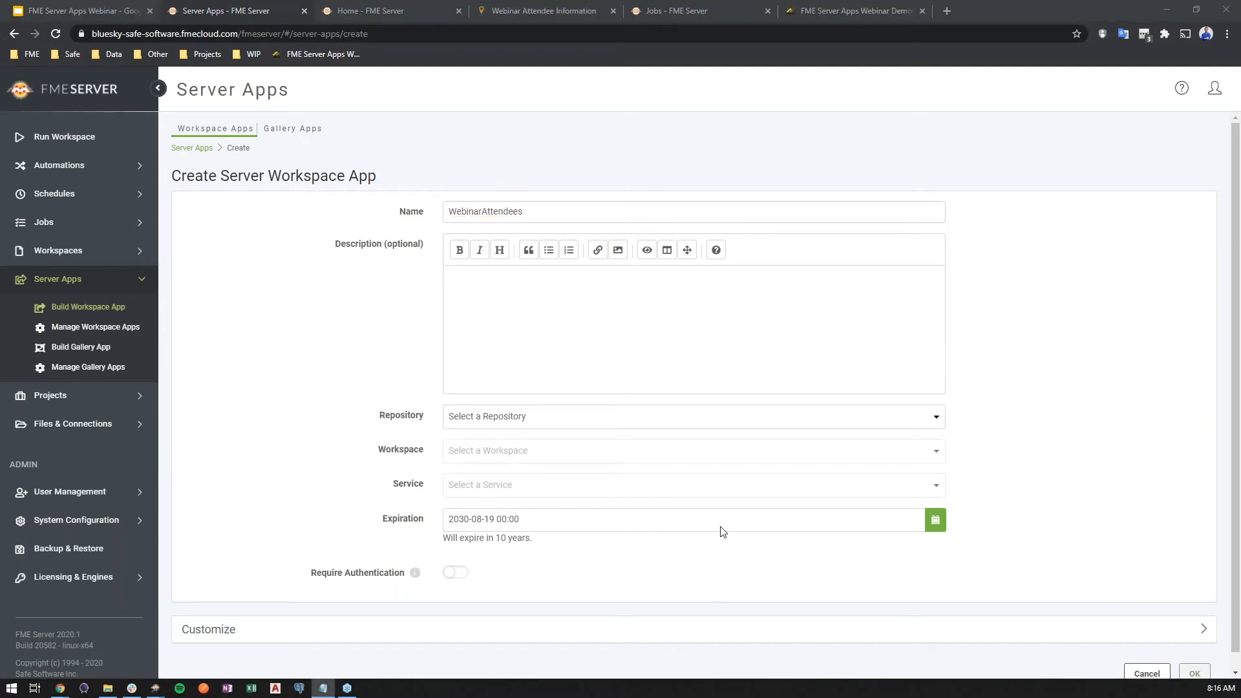
{"action": "left_click", "coordinate": [561, 328]}
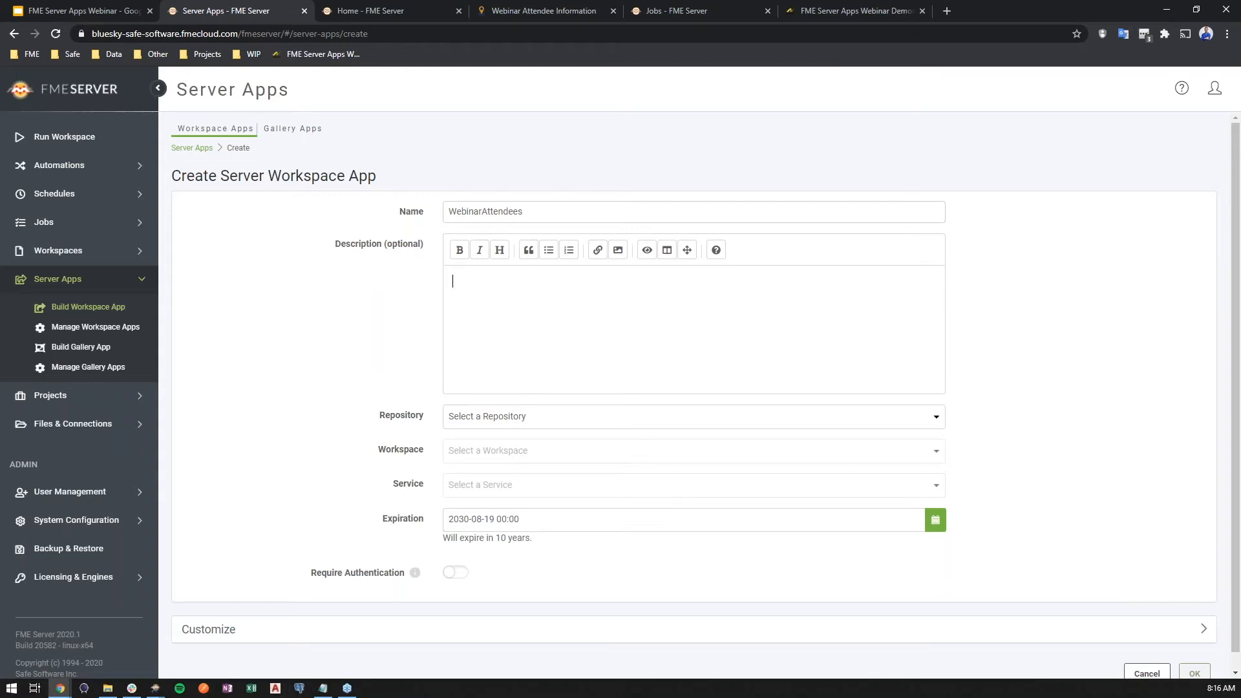
{"action": "key", "text": "alt+Tab"}
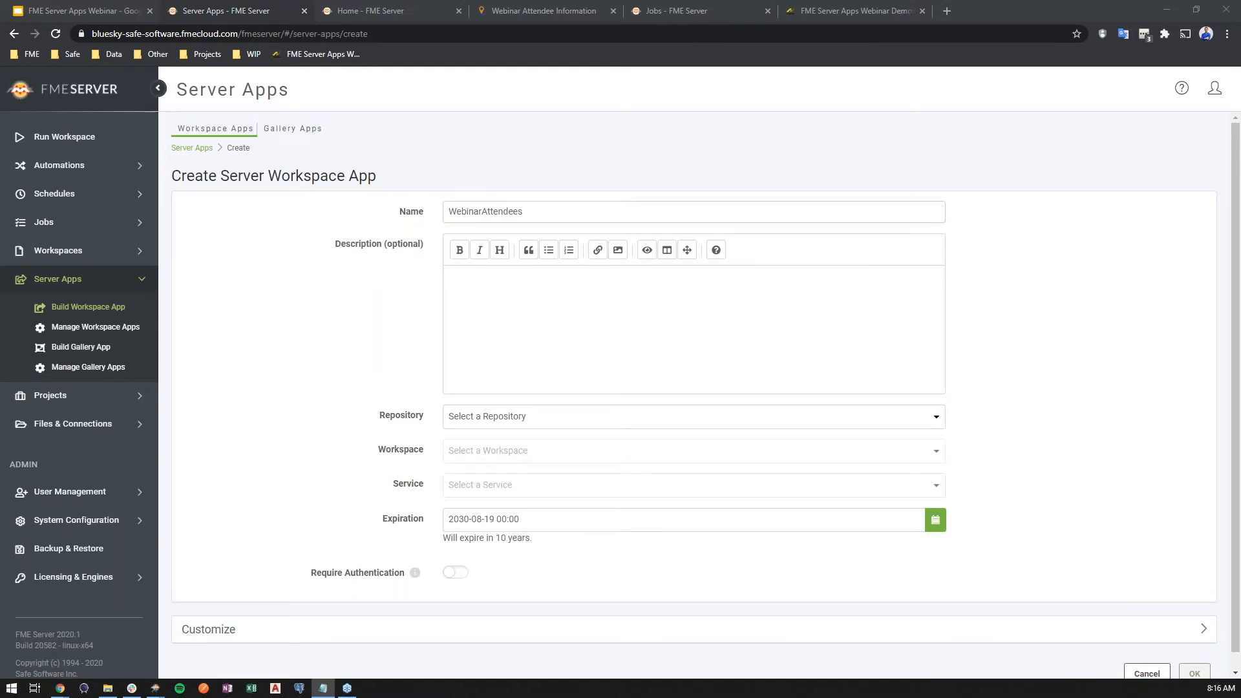
{"action": "key", "text": "alt+Tab"}
{"action": "type", "text": "Please note: usernames can be anonymized if desired and location will be randomly offset by up to 5km."}
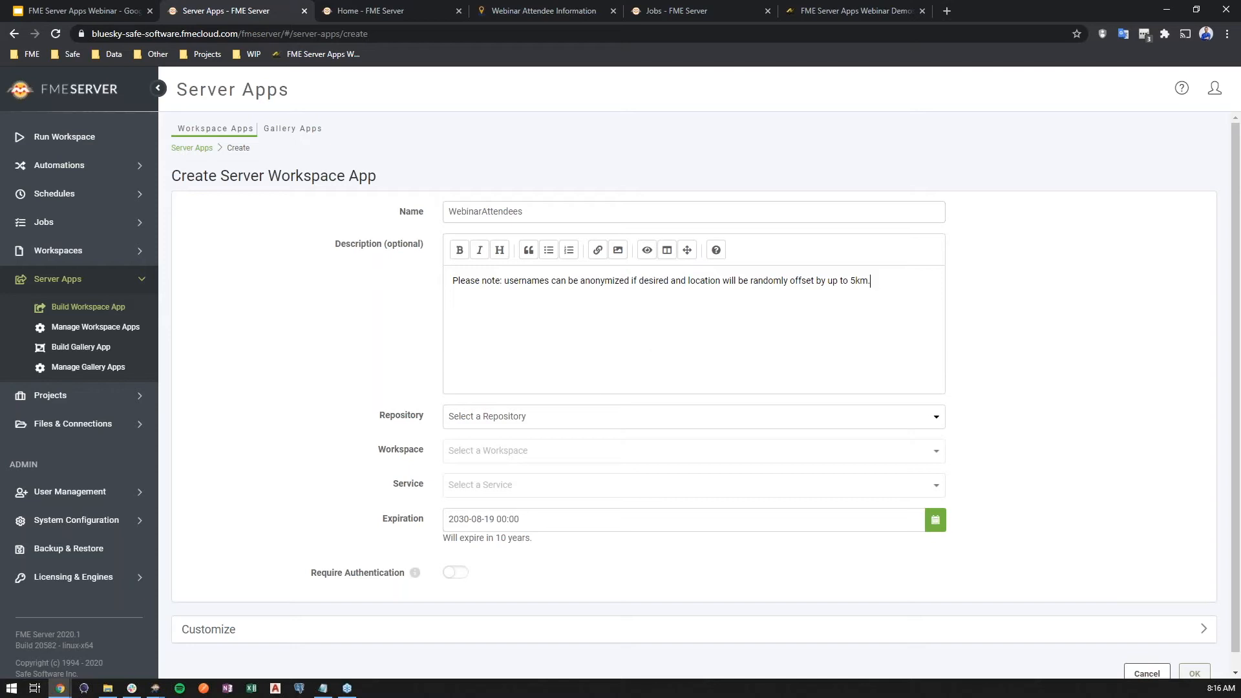
- Pick the presenter's own repository and its UserLocation.fmw workspace as the source for the app
{"action": "left_click", "coordinate": [536, 420]}
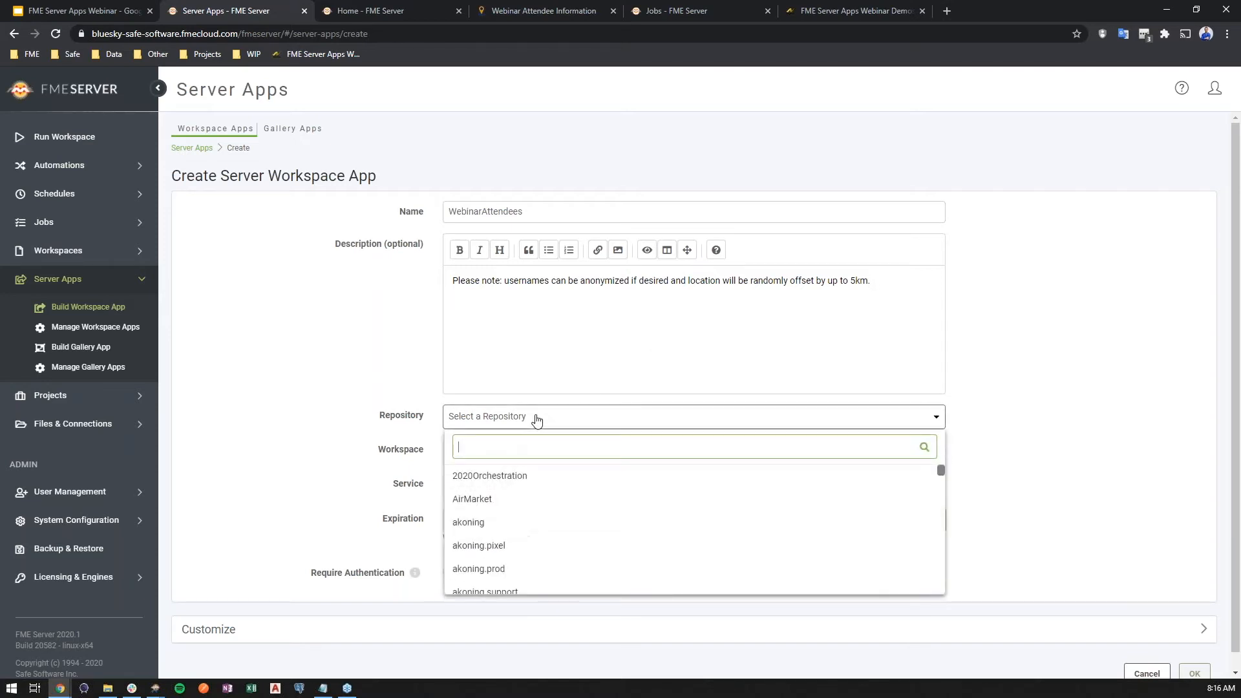
{"action": "type", "text": "cberg"}
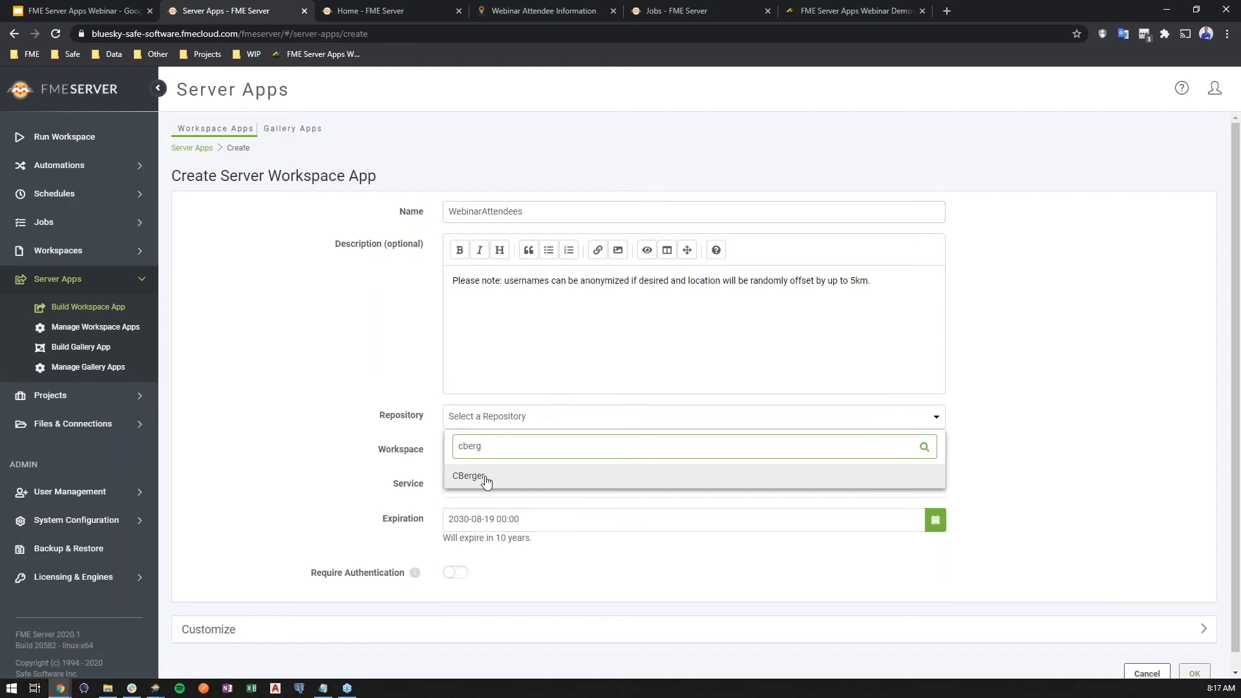
{"action": "left_click", "coordinate": [479, 476]}
{"action": "left_click", "coordinate": [496, 474]}
{"action": "type", "text": "user"}
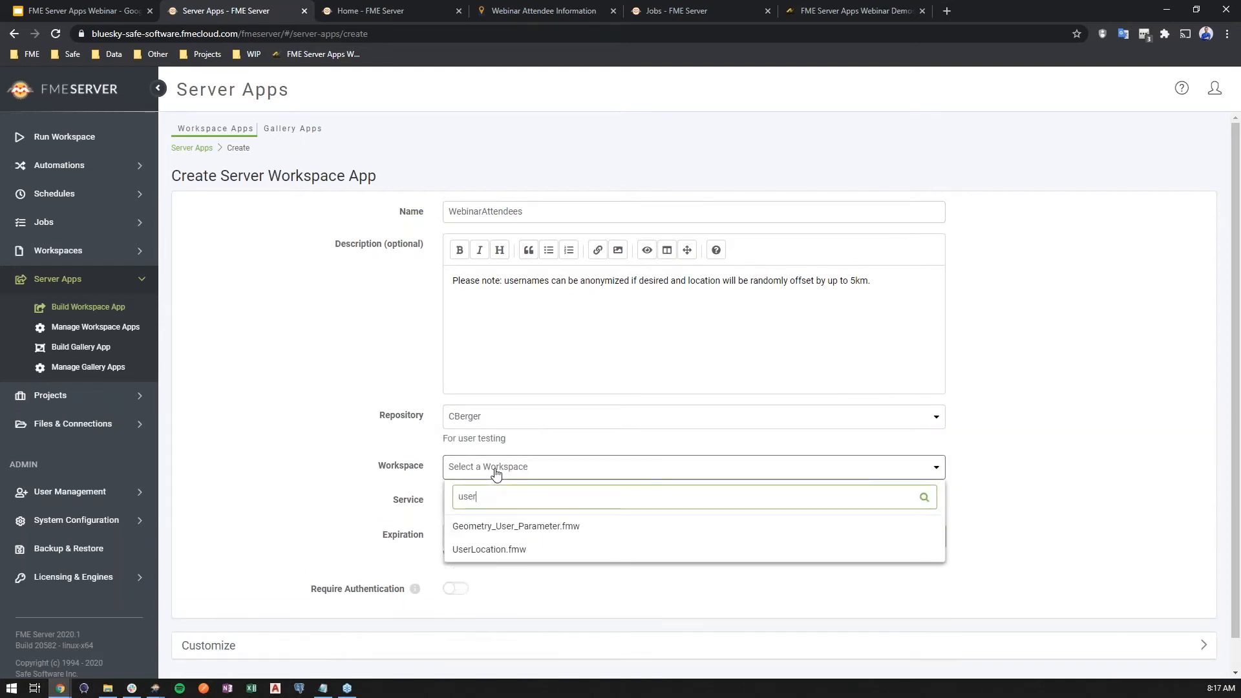
{"action": "left_click", "coordinate": [507, 551]}
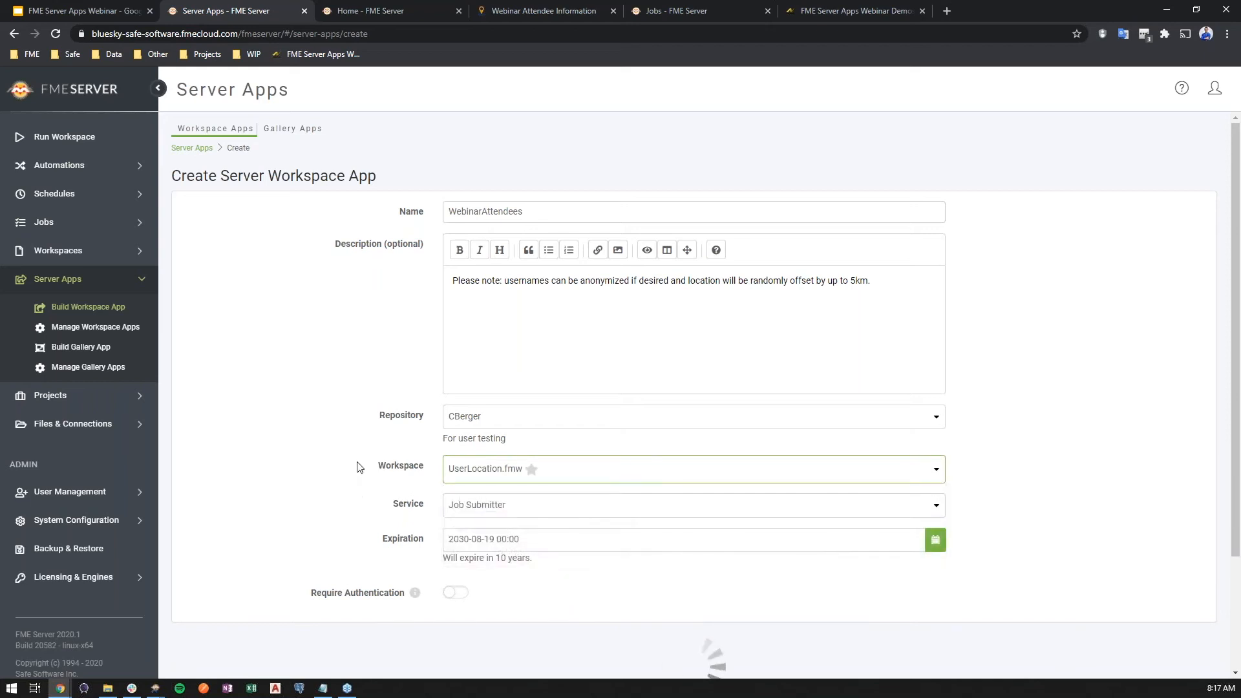
- Require authentication for the app to view its allowed users, and turn the requirement off again
{"action": "scroll", "coordinate": [353, 445], "scroll_direction": "down", "scroll_amount": 2}
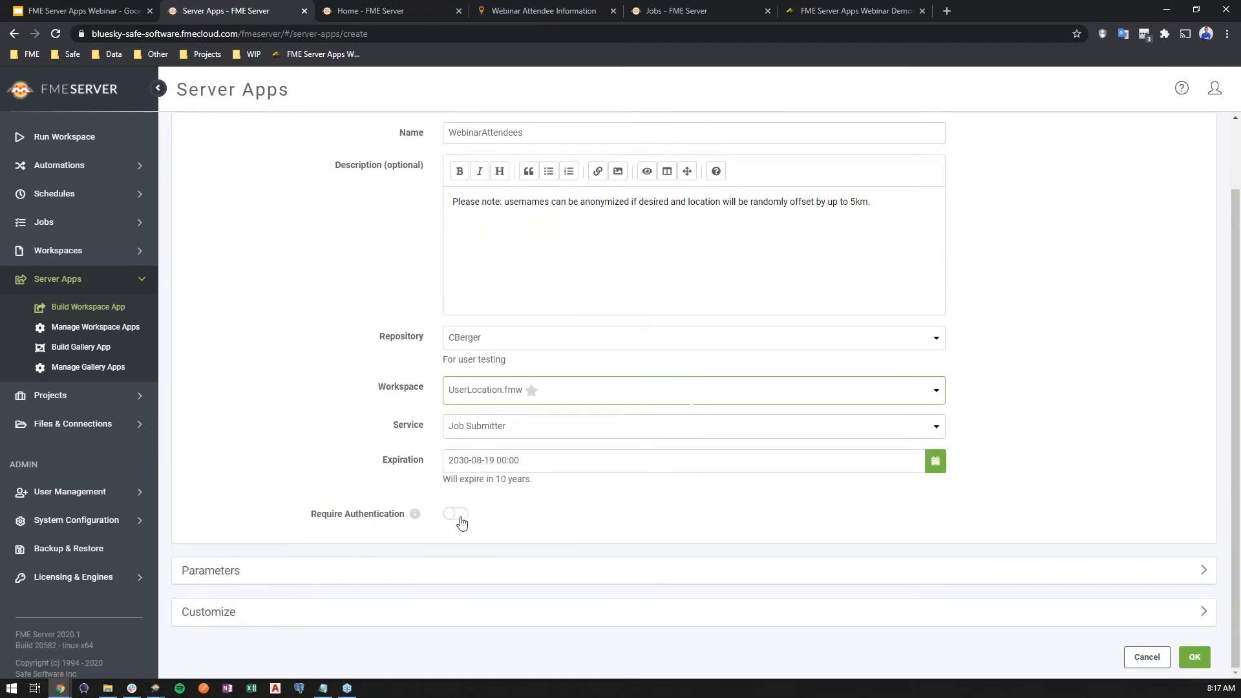
{"action": "left_click", "coordinate": [461, 516]}
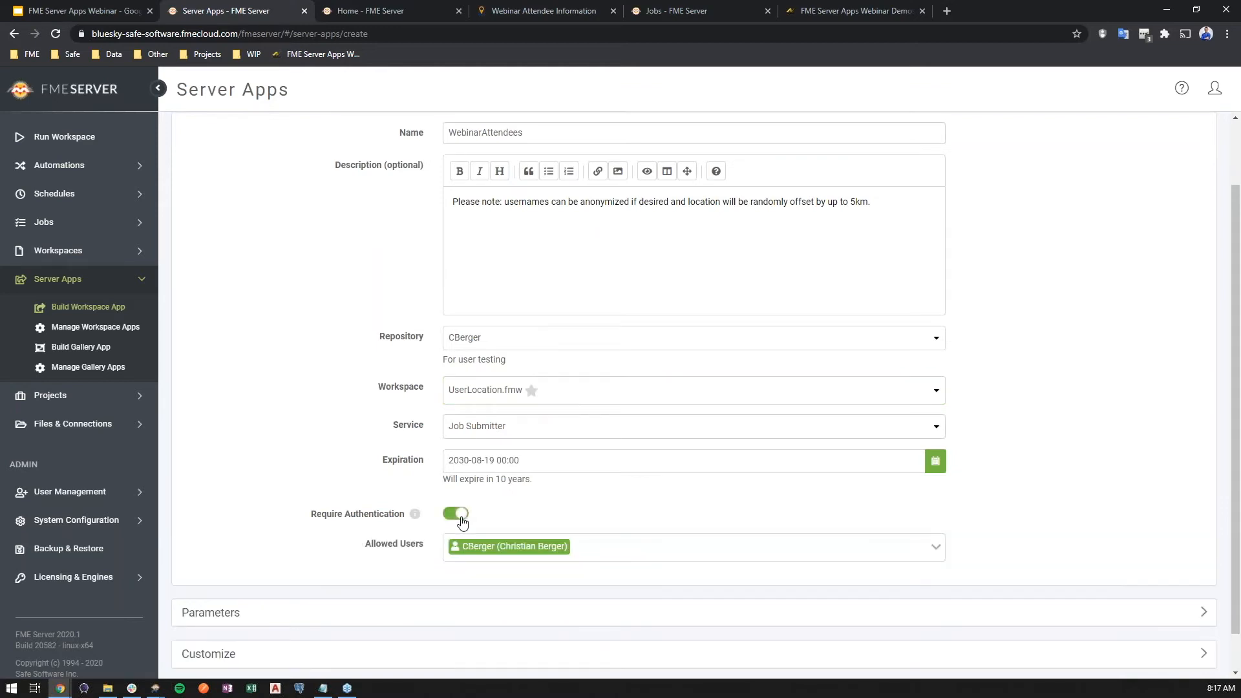
{"action": "scroll", "coordinate": [355, 452], "scroll_direction": "down", "scroll_amount": 1}
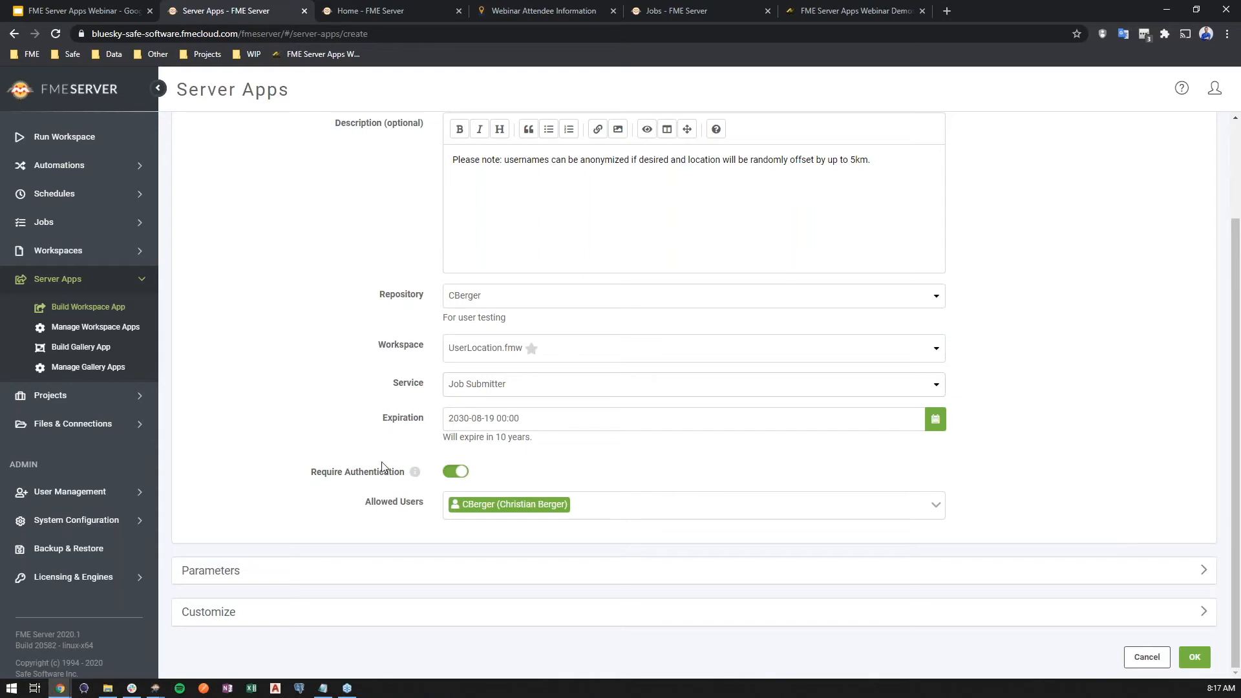
{"action": "left_click", "coordinate": [456, 476]}
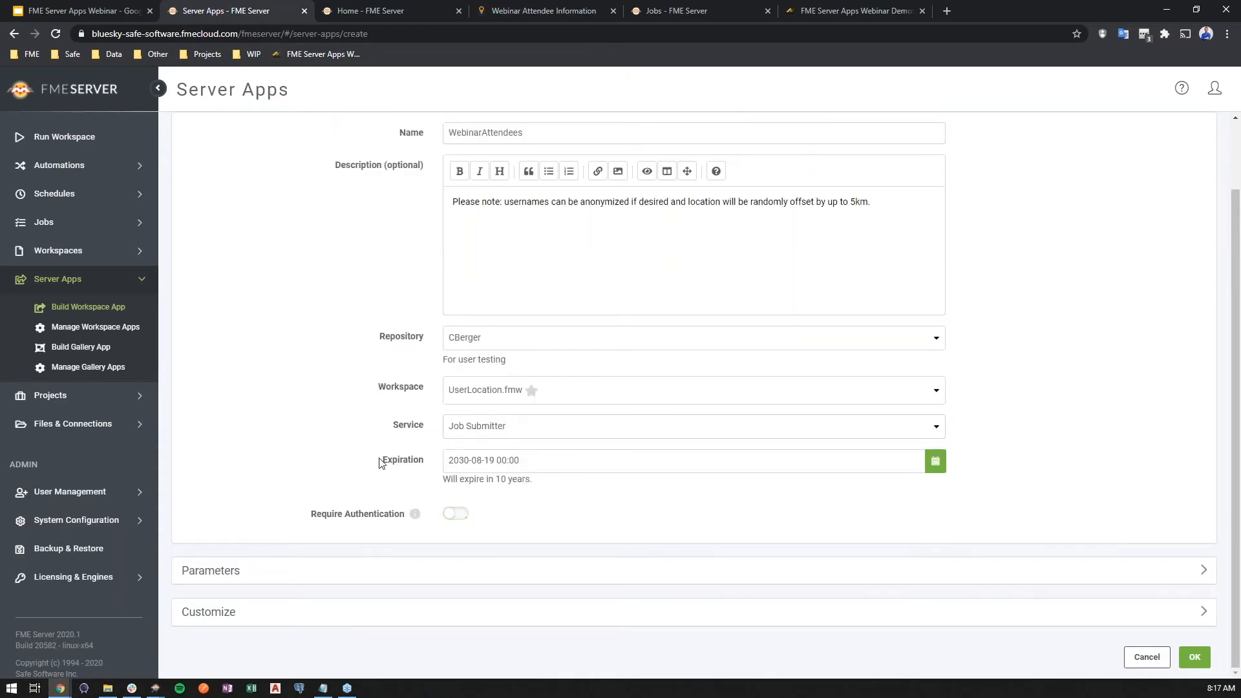
- Expand the app's parameter settings and examine the prompts offered to its visitors
{"action": "left_click", "coordinate": [280, 570]}
{"action": "scroll", "coordinate": [291, 430], "scroll_direction": "down", "scroll_amount": 3}
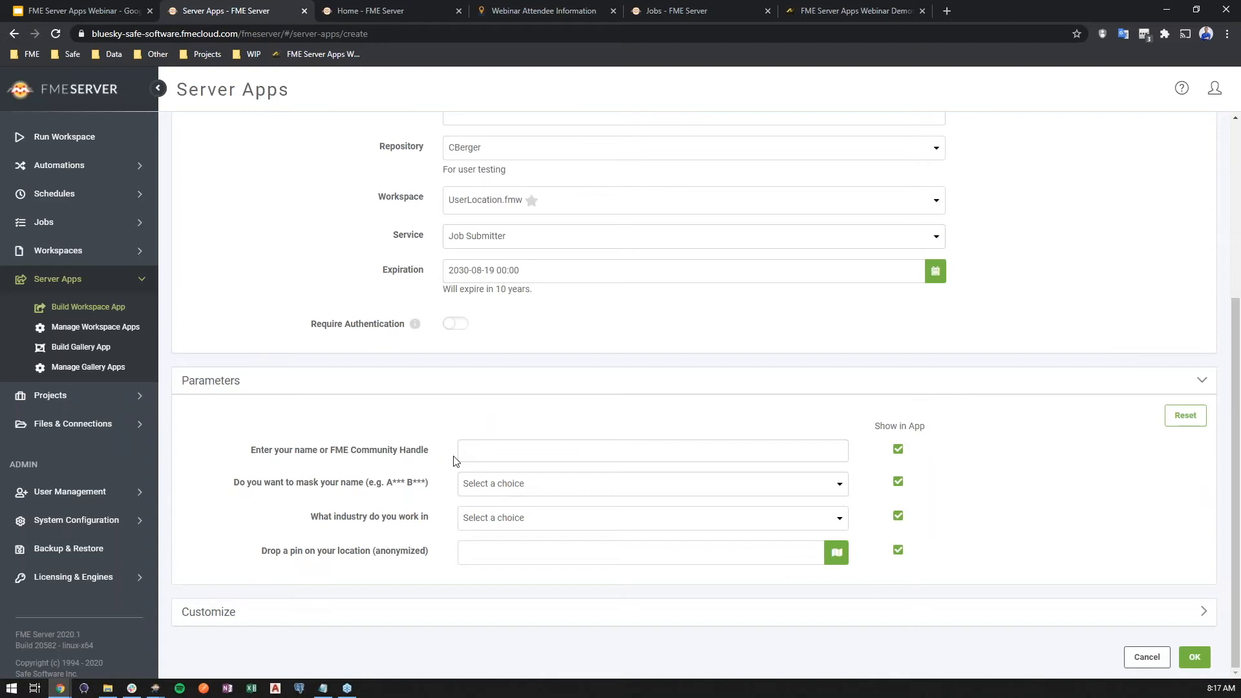
{"action": "left_click", "coordinate": [589, 456]}
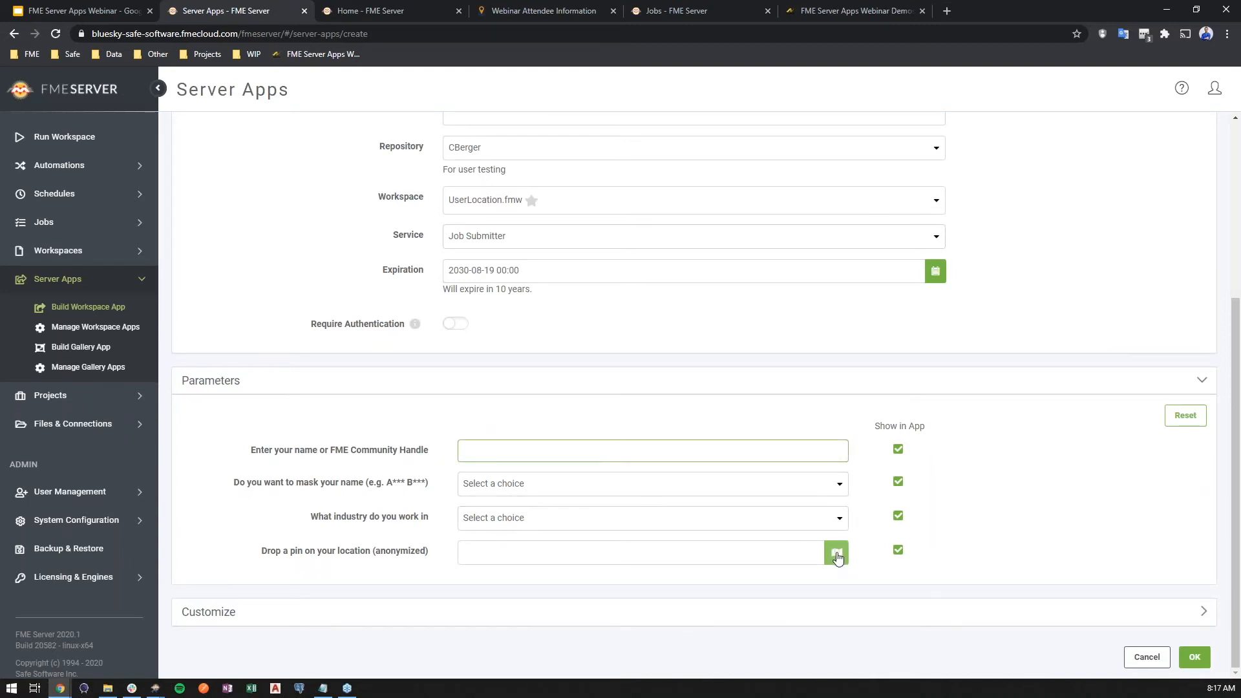
- Open the map picker for the location pin parameter and mark the current location on the map
{"action": "left_click", "coordinate": [836, 554]}
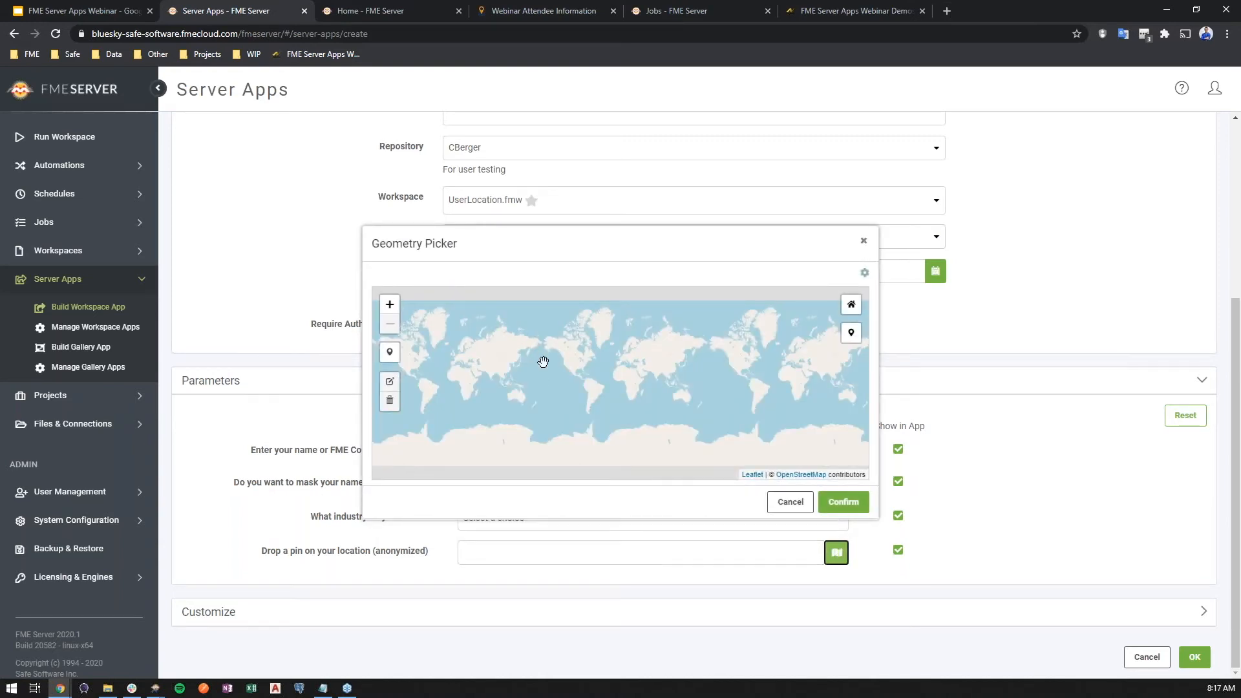
{"action": "scroll", "coordinate": [569, 365], "scroll_direction": "up", "scroll_amount": 1}
{"action": "scroll", "coordinate": [569, 365], "scroll_direction": "up", "scroll_amount": 2}
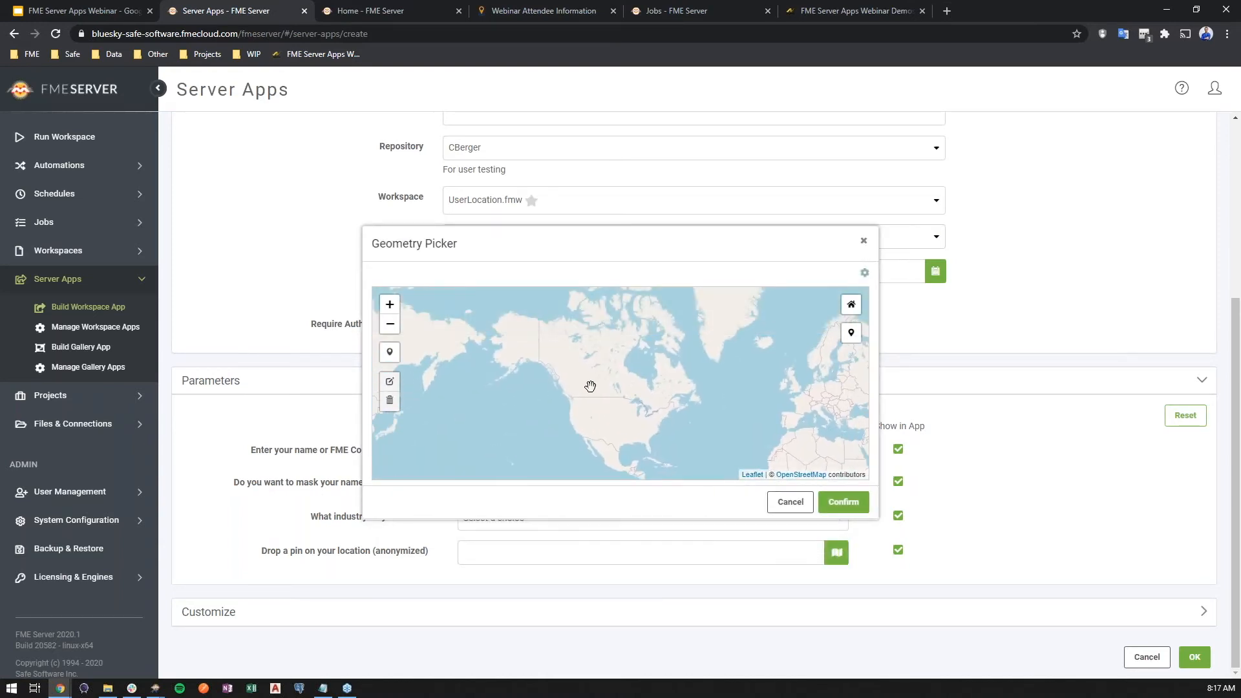
{"action": "left_click", "coordinate": [850, 304]}
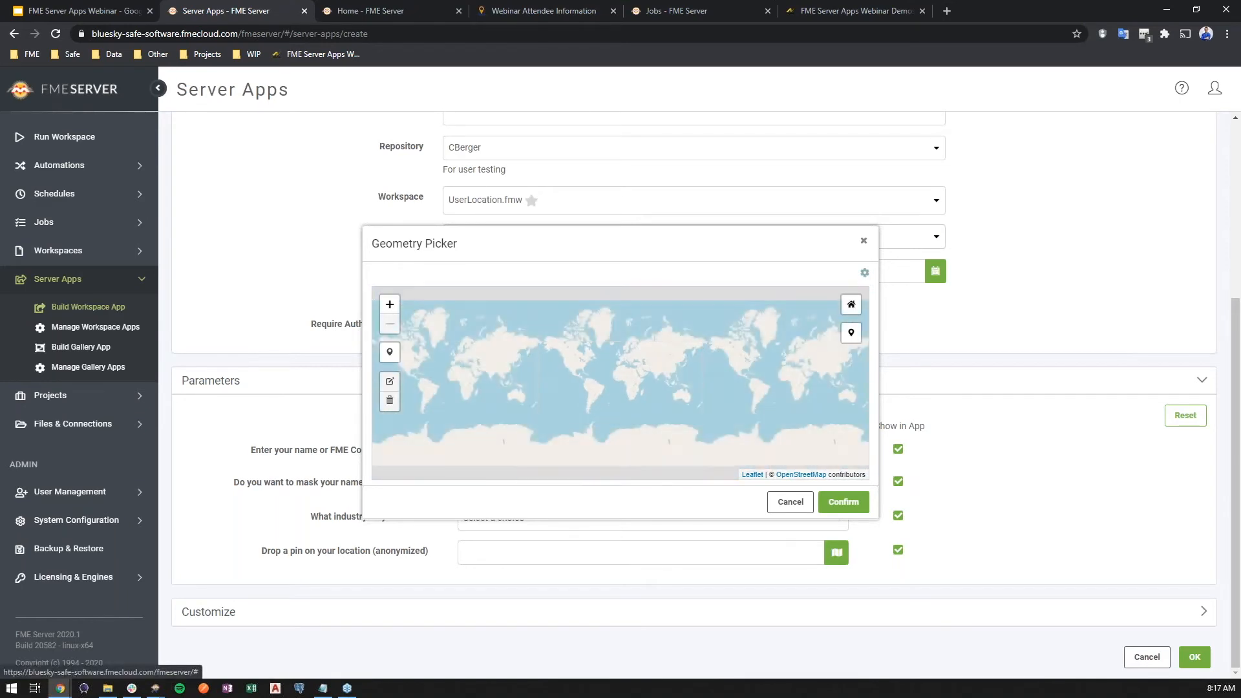
{"action": "left_click", "coordinate": [850, 333]}
{"action": "left_click_drag", "start_coordinate": [526, 397], "coordinate": [571, 388]}
{"action": "left_click", "coordinate": [539, 316]}
{"action": "left_click_drag", "start_coordinate": [539, 316], "coordinate": [593, 373]}
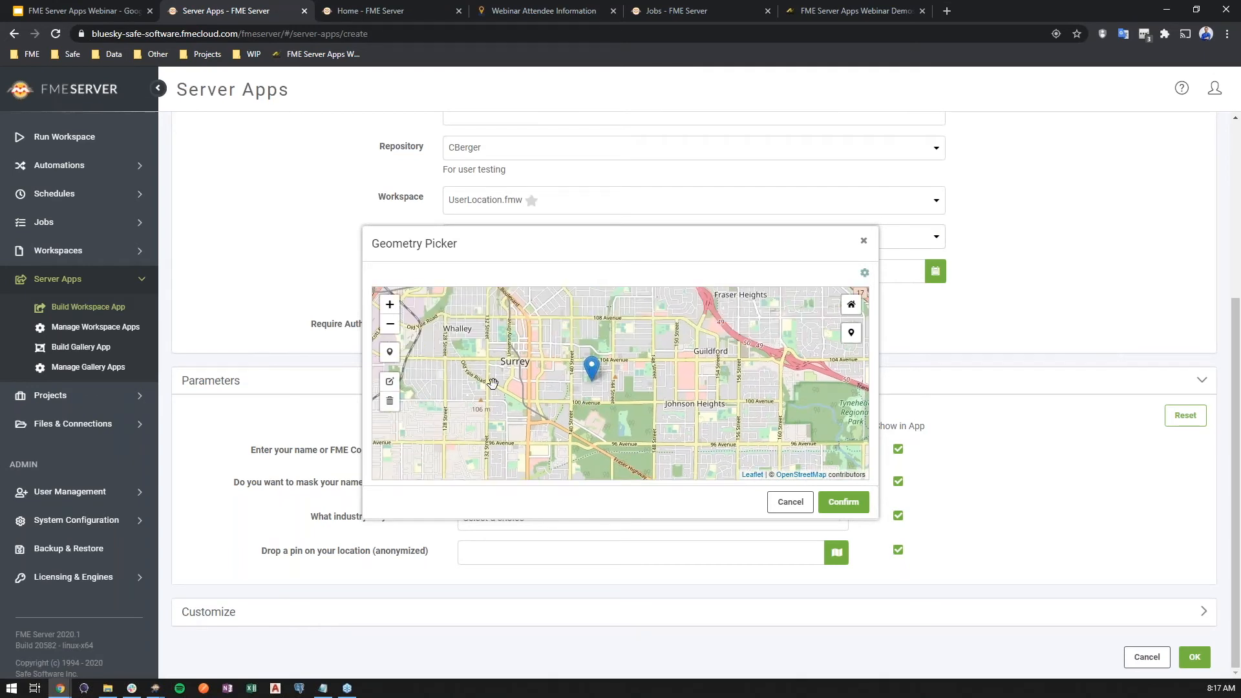
- Replace the map pin with one placed near Whalley, confirm it, and empty the location field
{"action": "left_click", "coordinate": [390, 401]}
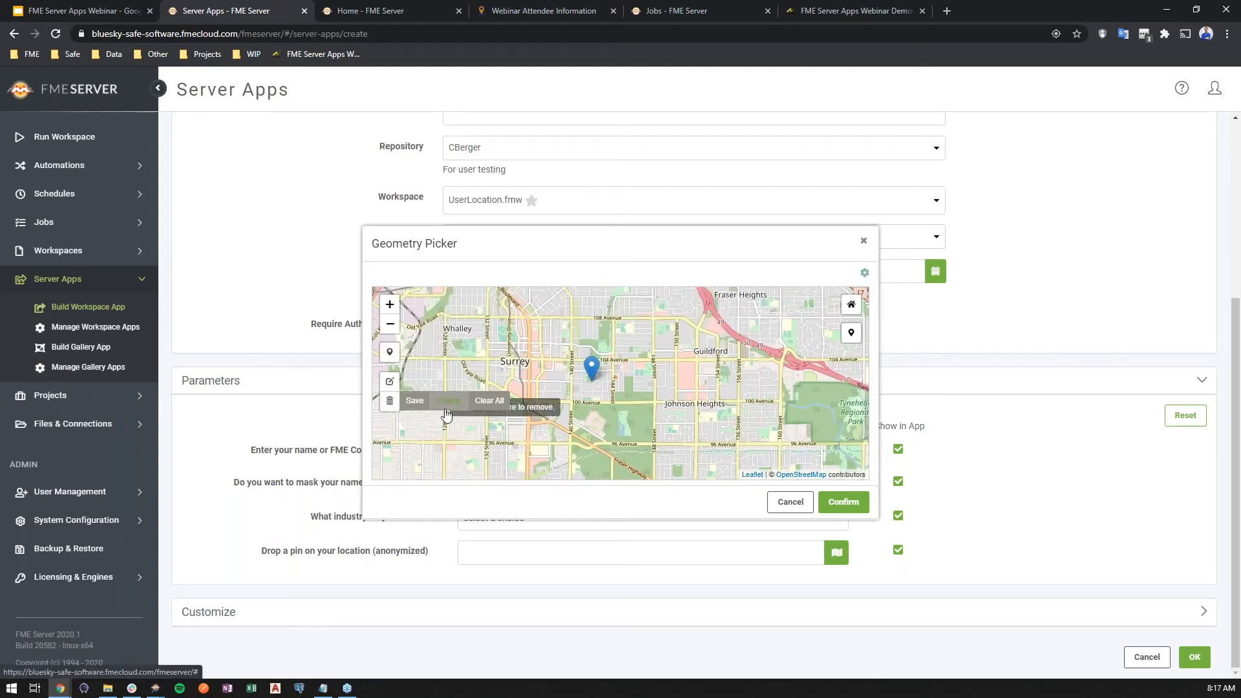
{"action": "left_click", "coordinate": [489, 400]}
{"action": "left_click", "coordinate": [390, 352]}
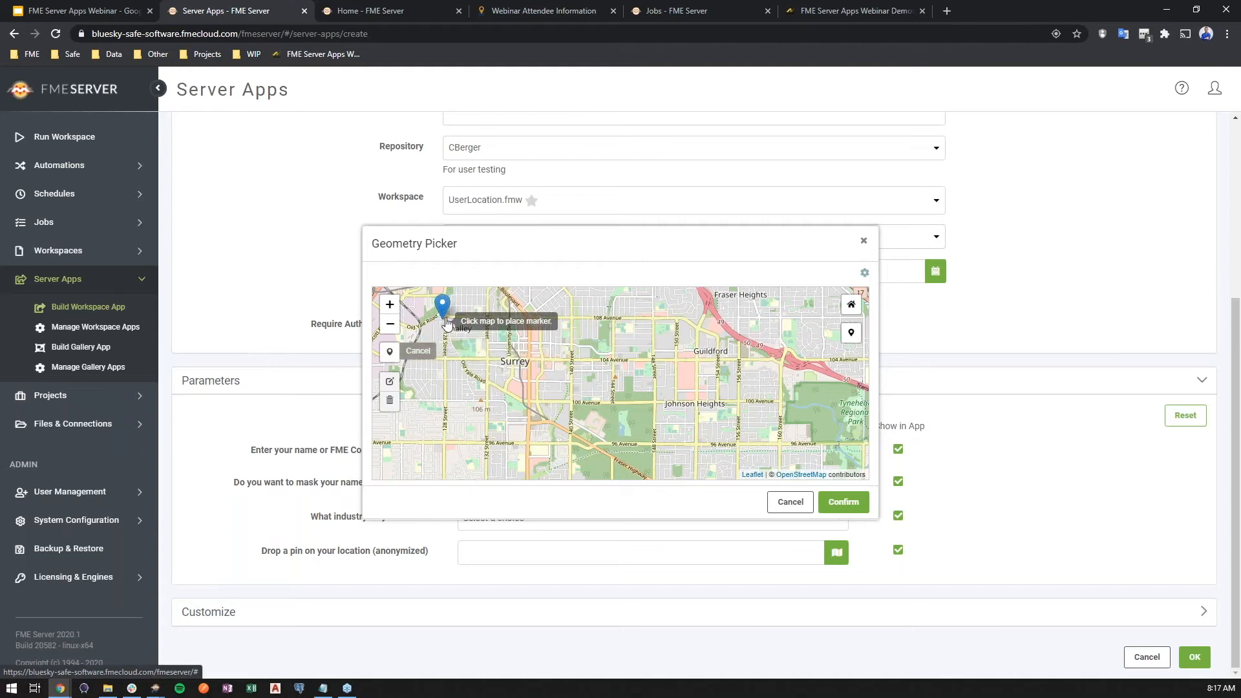
{"action": "left_click", "coordinate": [439, 355]}
{"action": "scroll", "coordinate": [437, 361], "scroll_direction": "down", "scroll_amount": 1}
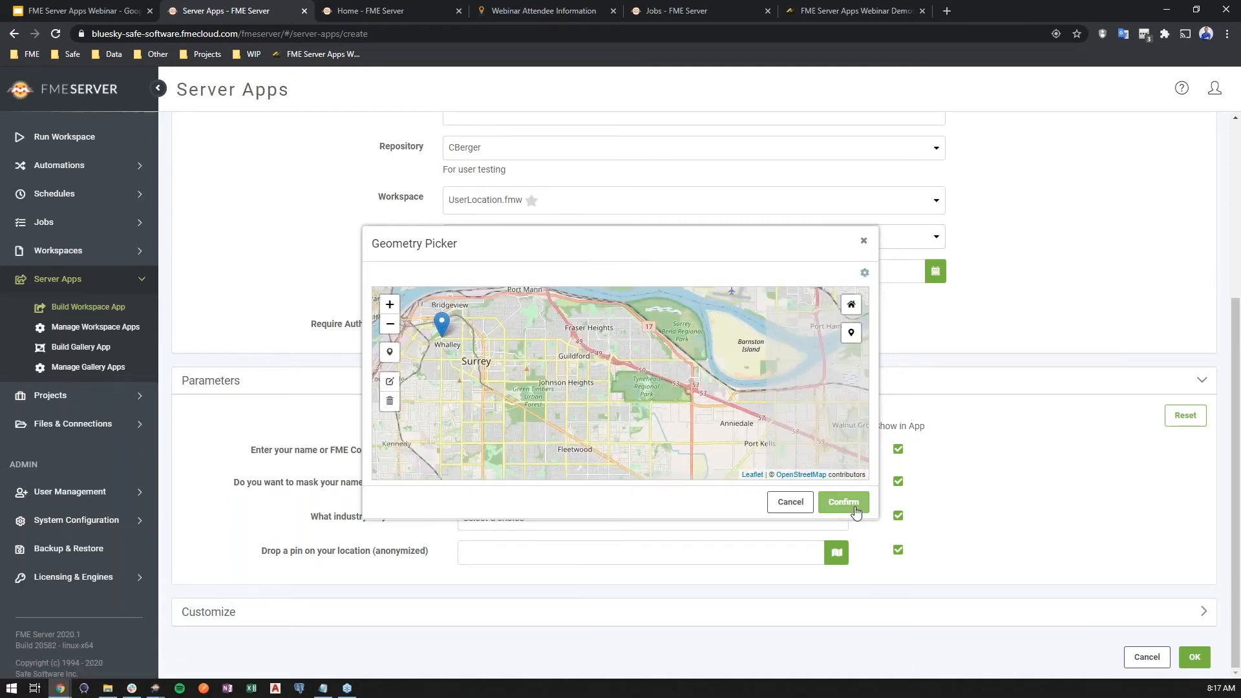
{"action": "left_click", "coordinate": [843, 502]}
{"action": "triple_click", "coordinate": [707, 557]}
{"action": "key", "text": "BackSpace"}
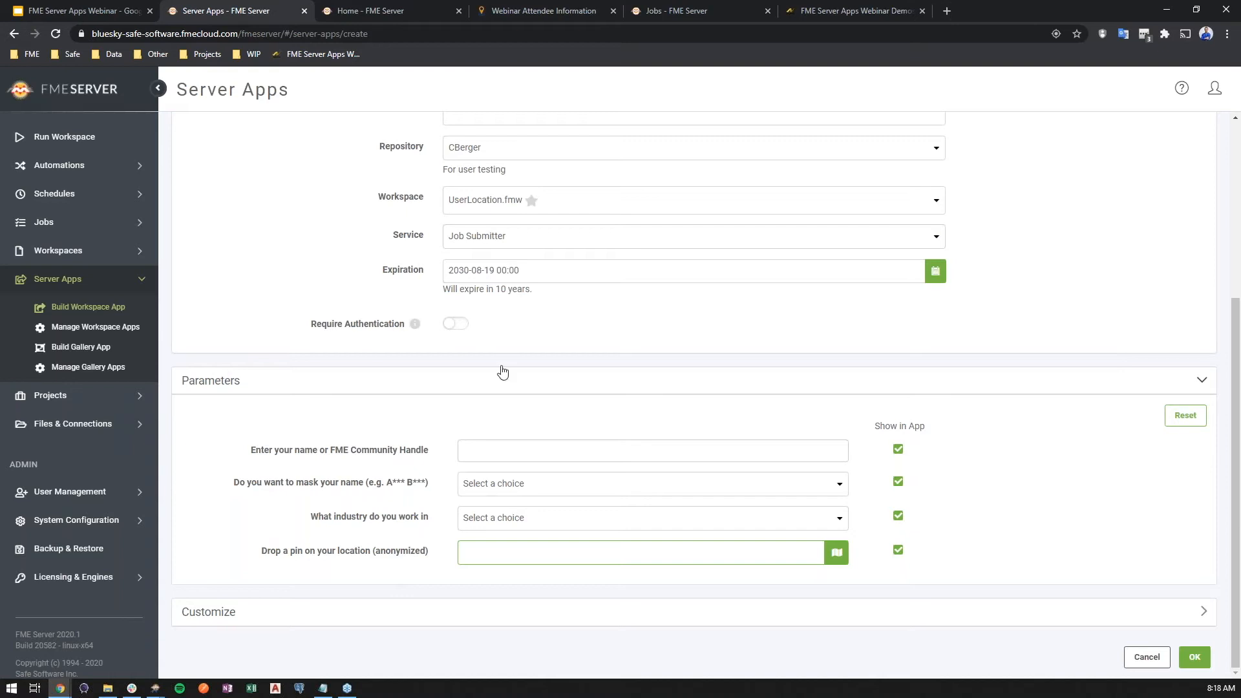
- Expand the customization settings and set the app title to Webinar Attendee Information
{"action": "left_click", "coordinate": [398, 614]}
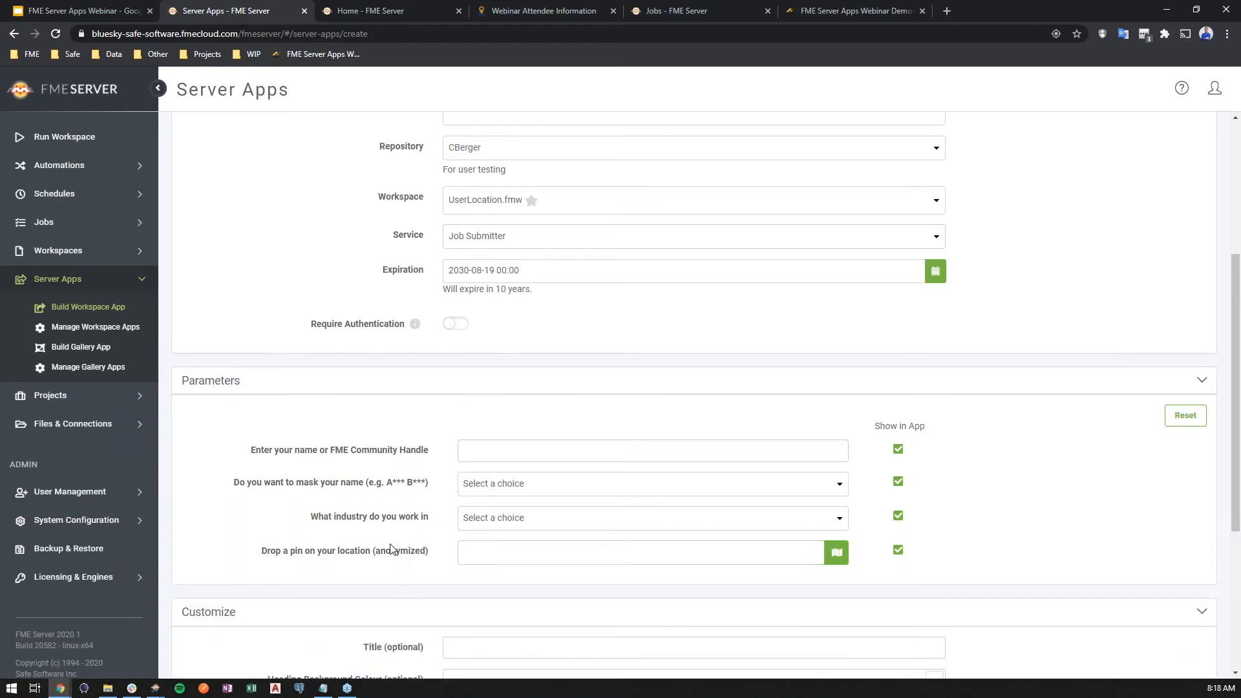
{"action": "scroll", "coordinate": [394, 554], "scroll_direction": "down", "scroll_amount": 5}
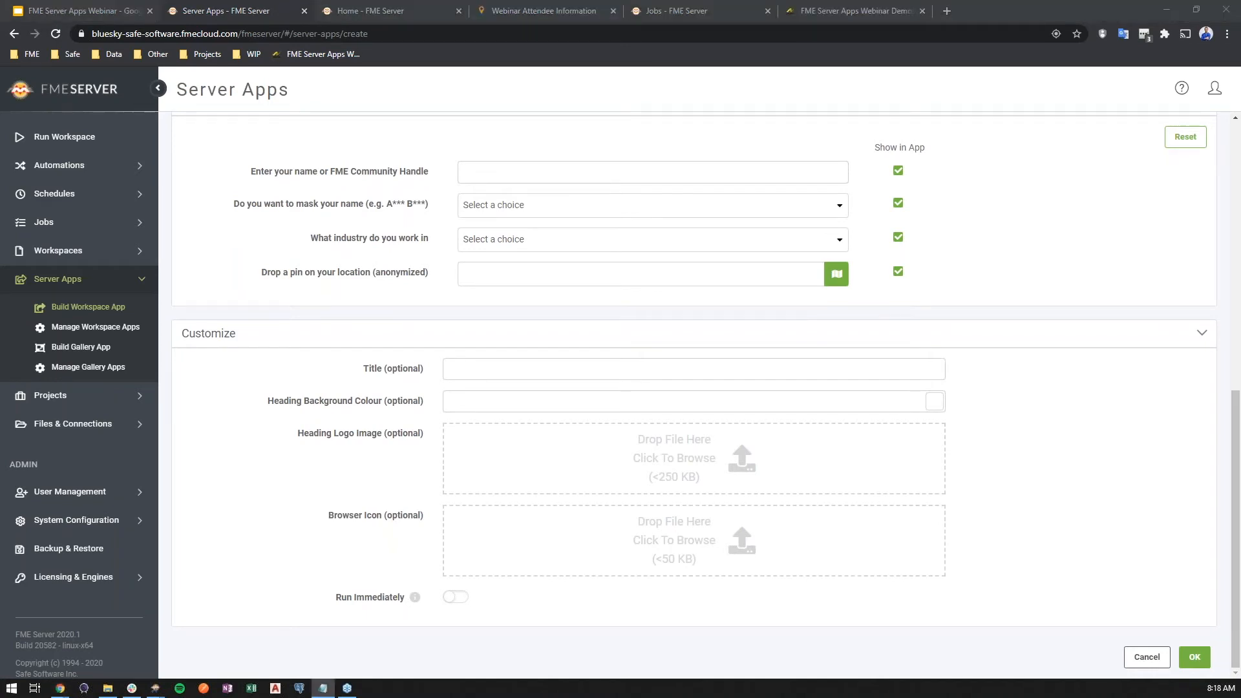
{"action": "left_click", "coordinate": [648, 372]}
{"action": "type", "text": "Webinar Attendee Information"}
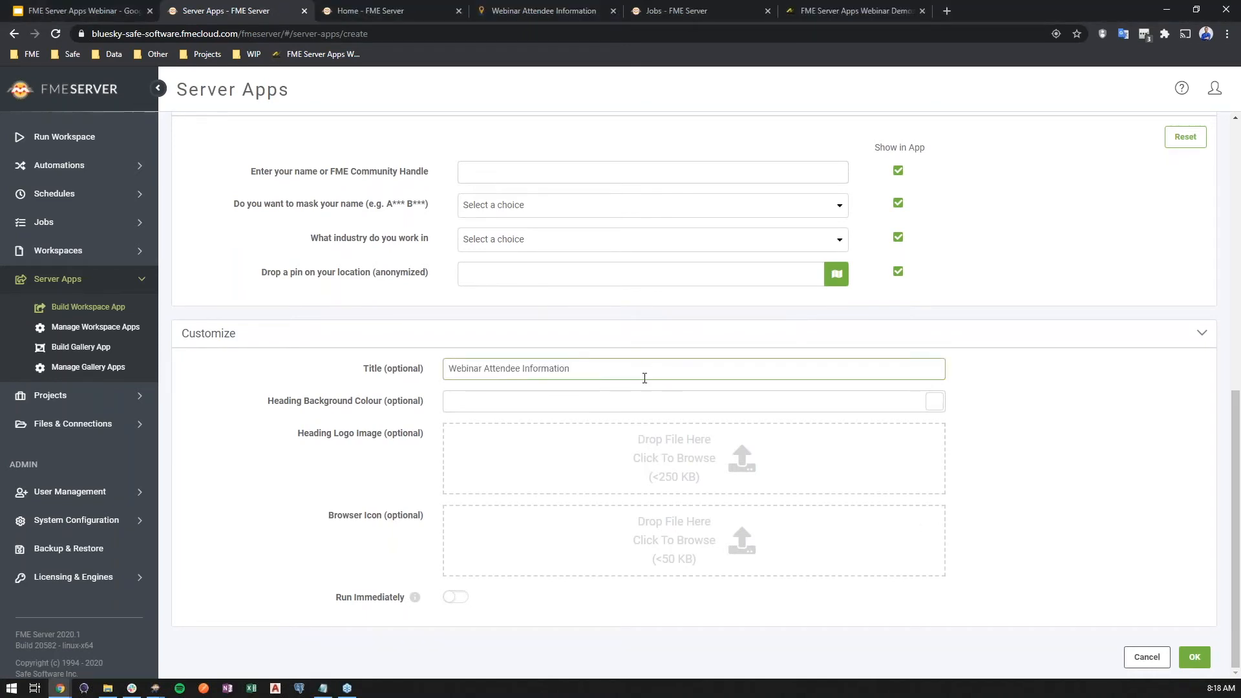
- Upload Safe logo.png as the heading logo and locating.png as the browser icon from Projects > FME Server Apps Webinar > Images
{"action": "left_click", "coordinate": [634, 477]}
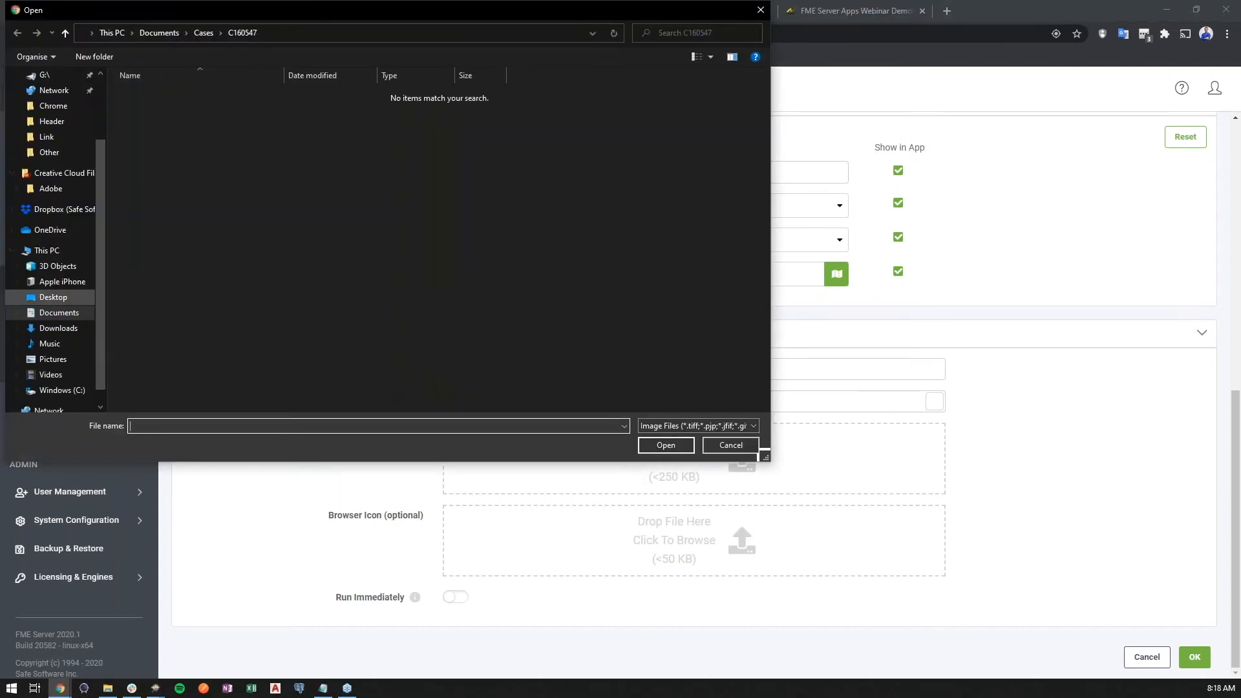
{"action": "left_click", "coordinate": [59, 313]}
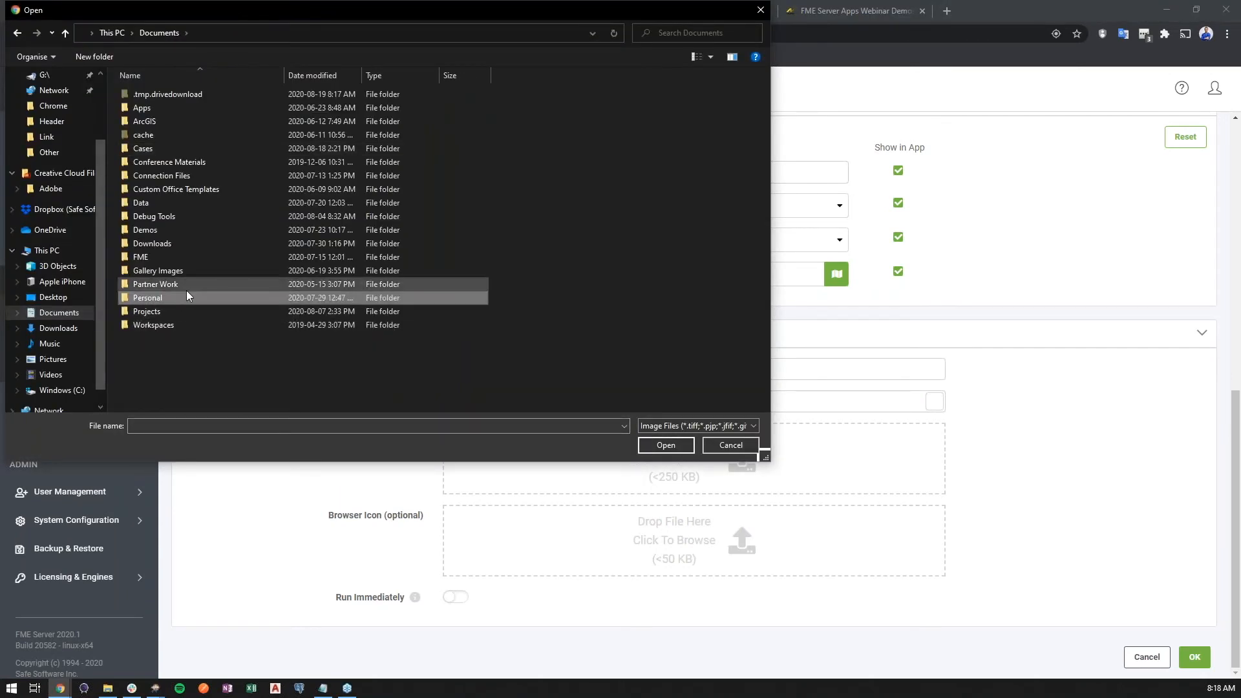
{"action": "double_click", "coordinate": [179, 312]}
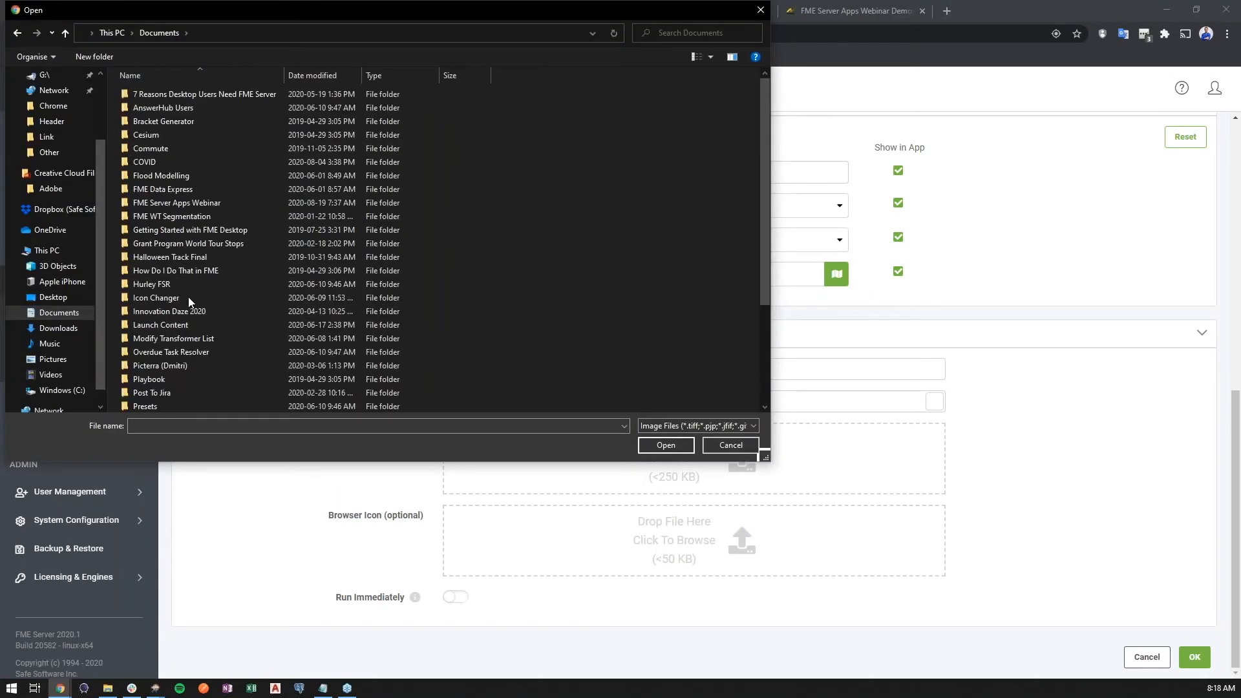
{"action": "double_click", "coordinate": [234, 207]}
{"action": "double_click", "coordinate": [199, 106]}
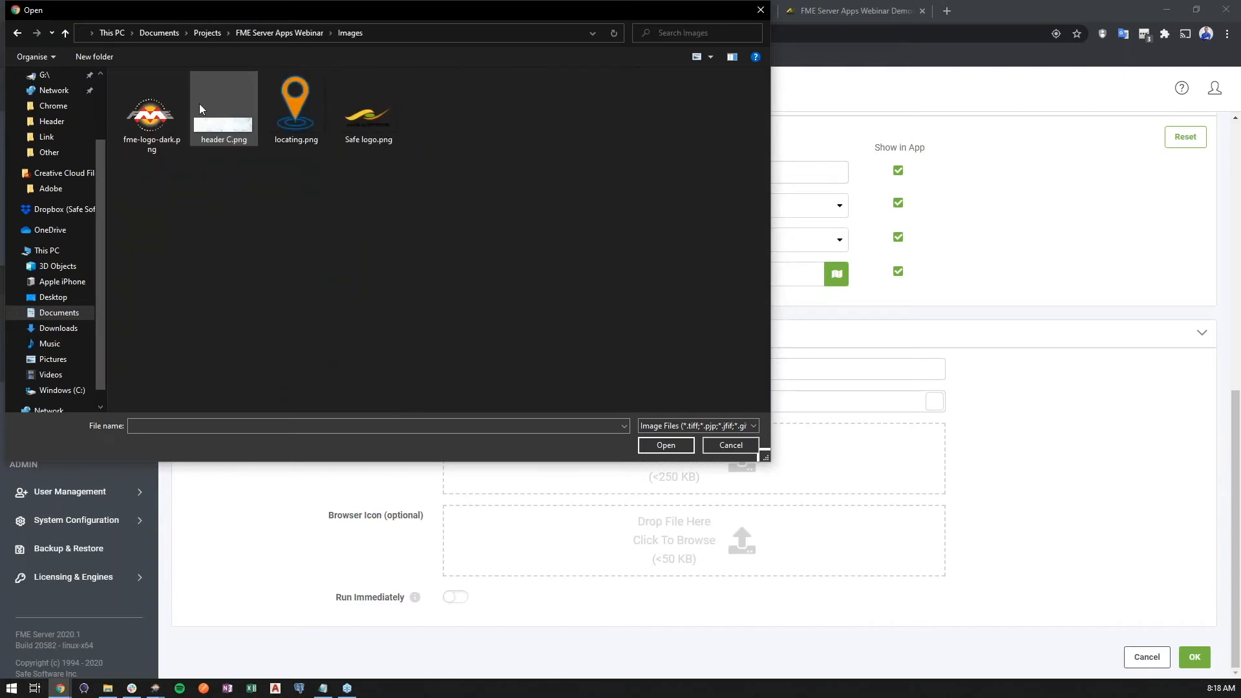
{"action": "double_click", "coordinate": [368, 111]}
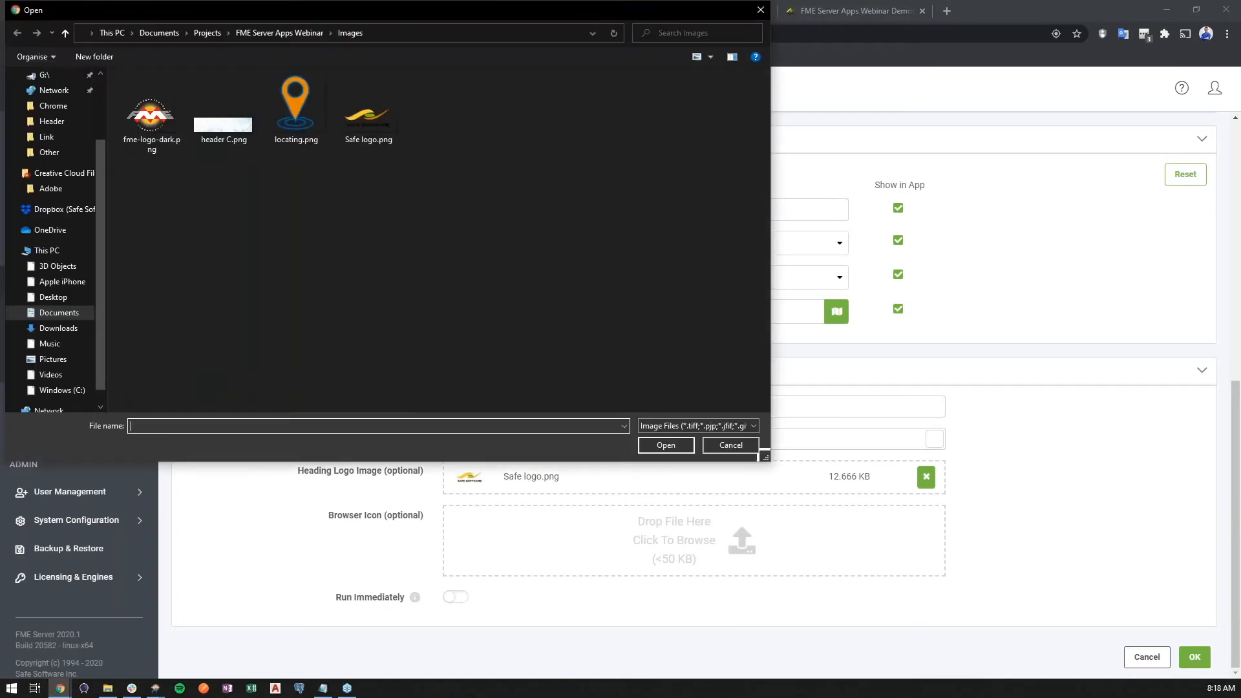
{"action": "left_click", "coordinate": [305, 122]}
{"action": "double_click", "coordinate": [305, 122]}
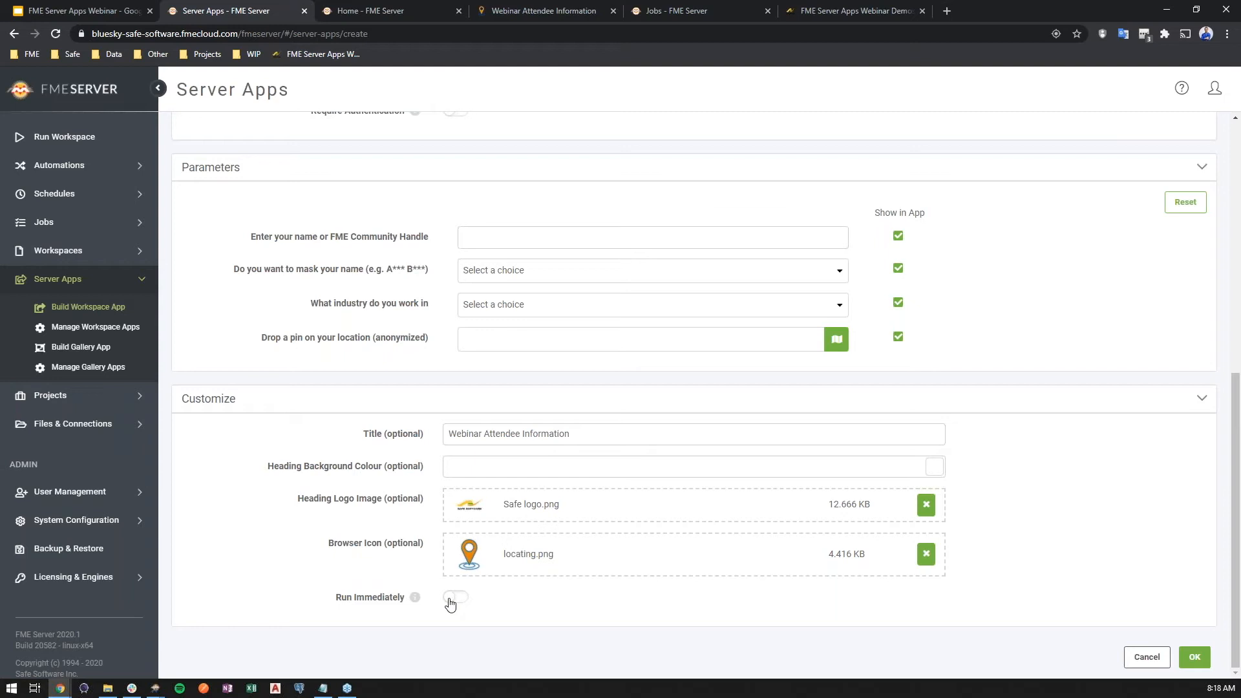
- Create the WebinarAttendees app and open its page in a new browser tab
{"action": "left_click", "coordinate": [1194, 656]}
{"action": "middle_click", "coordinate": [404, 236]}
{"action": "left_click", "coordinate": [377, 11]}
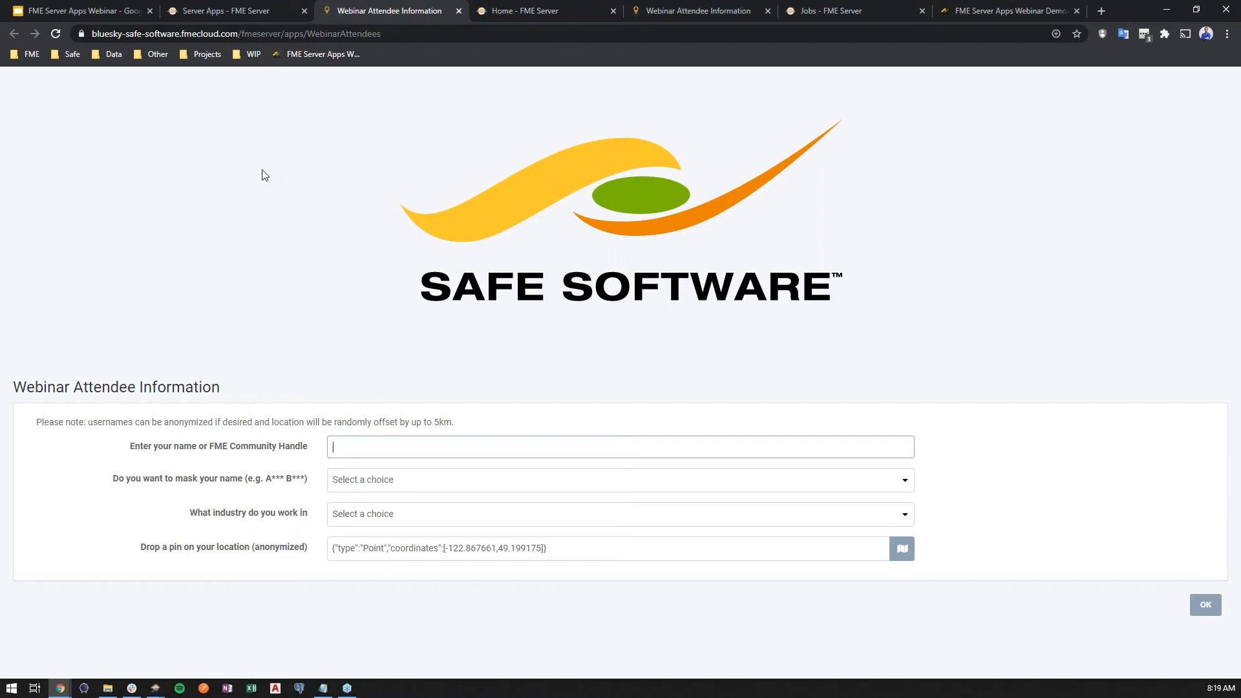
- Switch to the Google Slides presentation, show it full screen, and advance to the Best Practices Used slide
{"action": "left_click", "coordinate": [126, 9]}
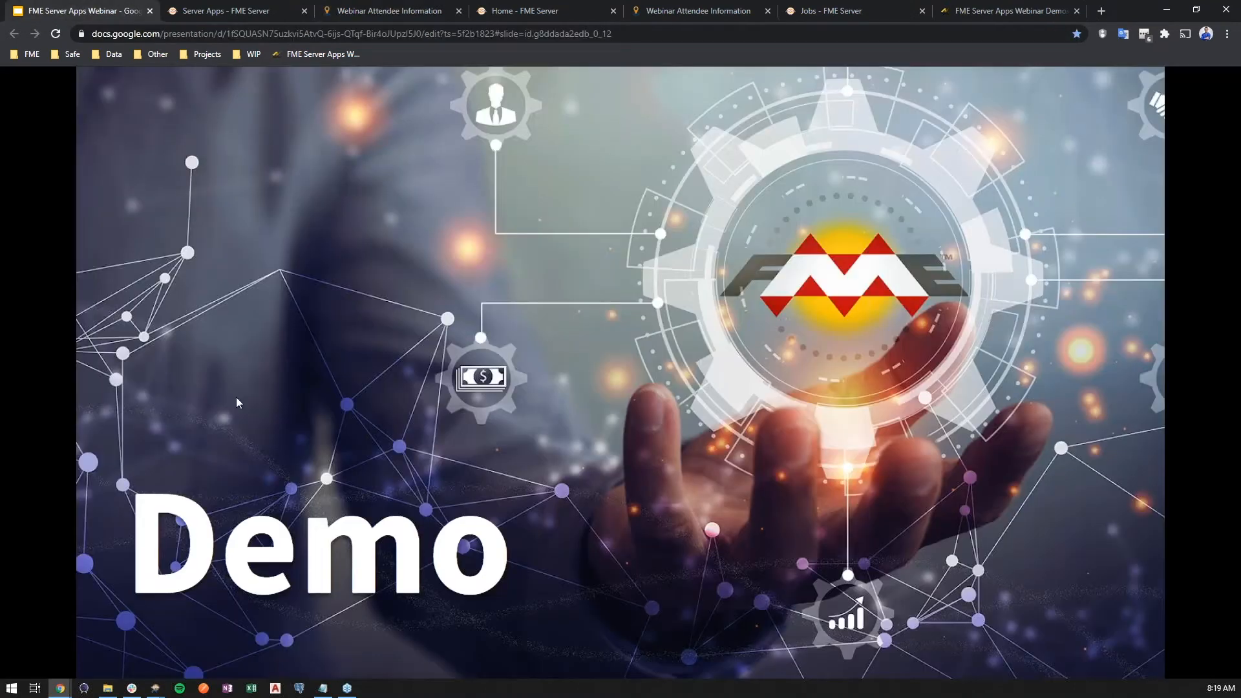
{"action": "left_click", "coordinate": [409, 642]}
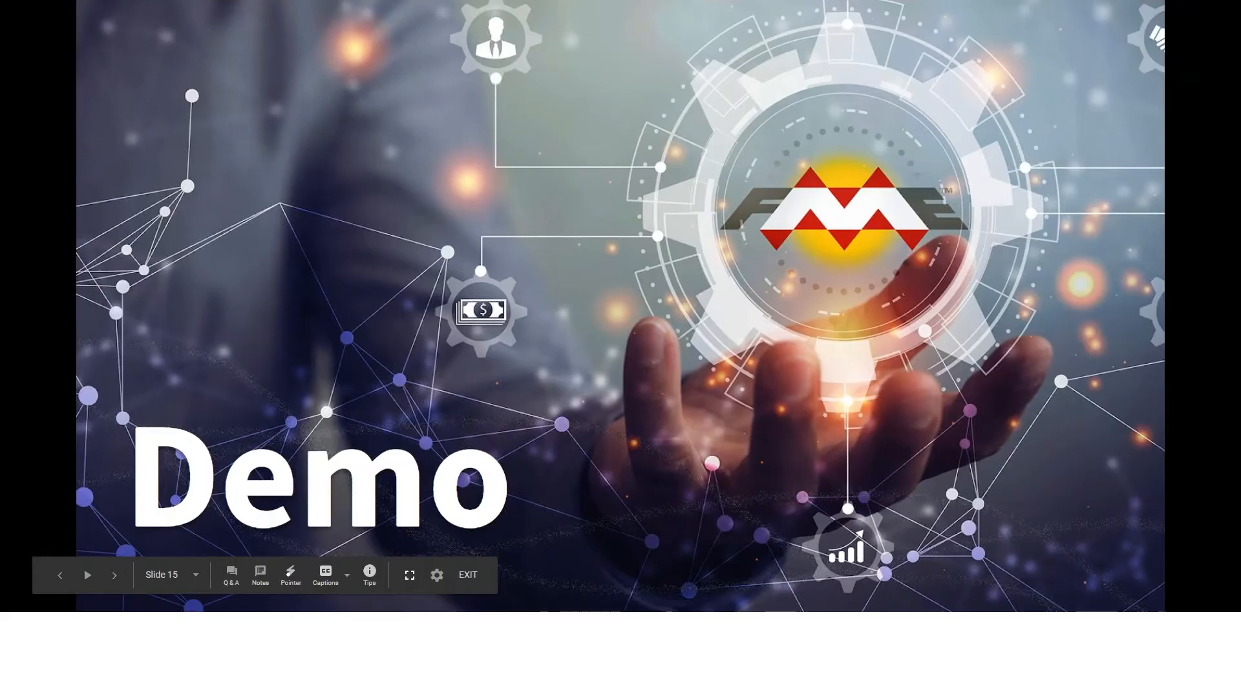
{"action": "left_click", "coordinate": [768, 521]}
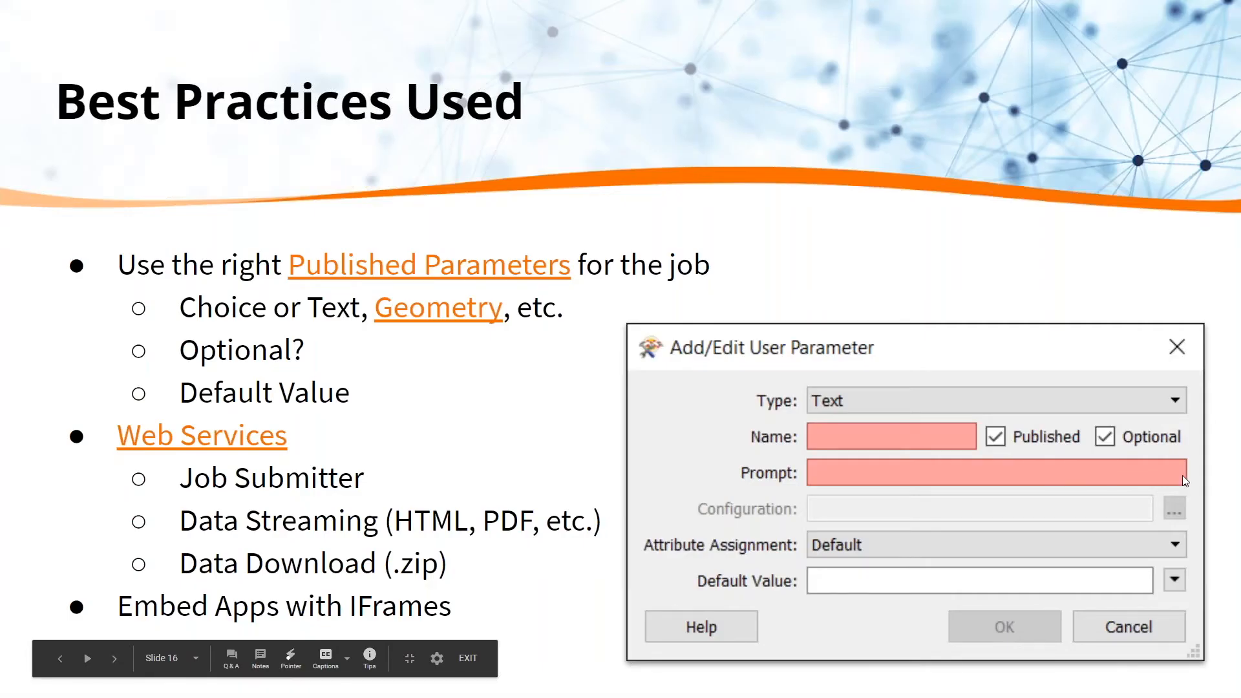
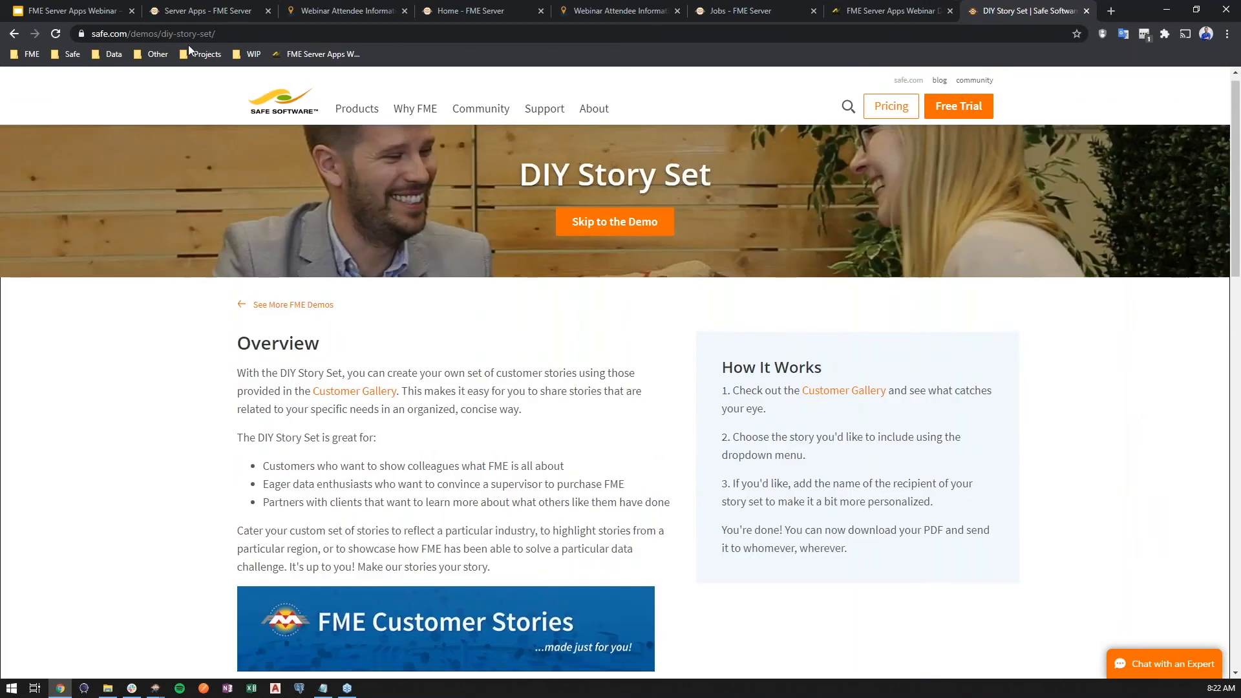
- Return to the Google Slides presentation, present it within the browser window, and advance from Best Practices Used to the Q&A slide
{"action": "left_click", "coordinate": [97, 11]}
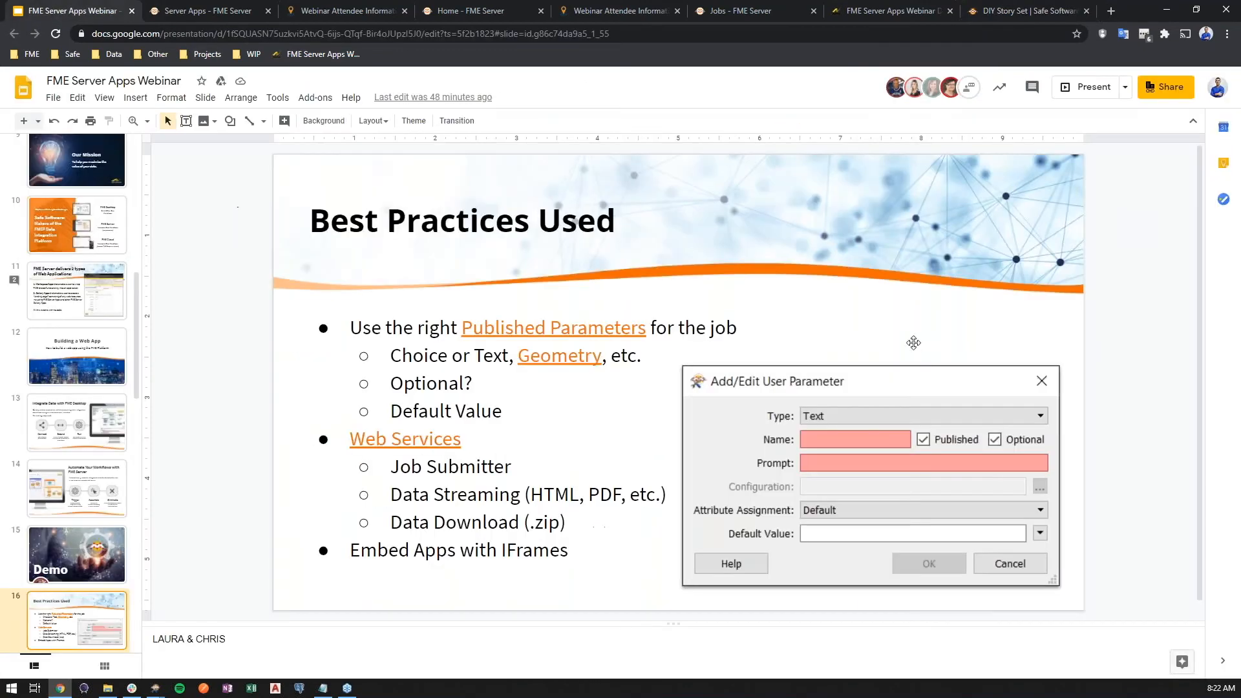
{"action": "left_click", "coordinate": [1087, 87]}
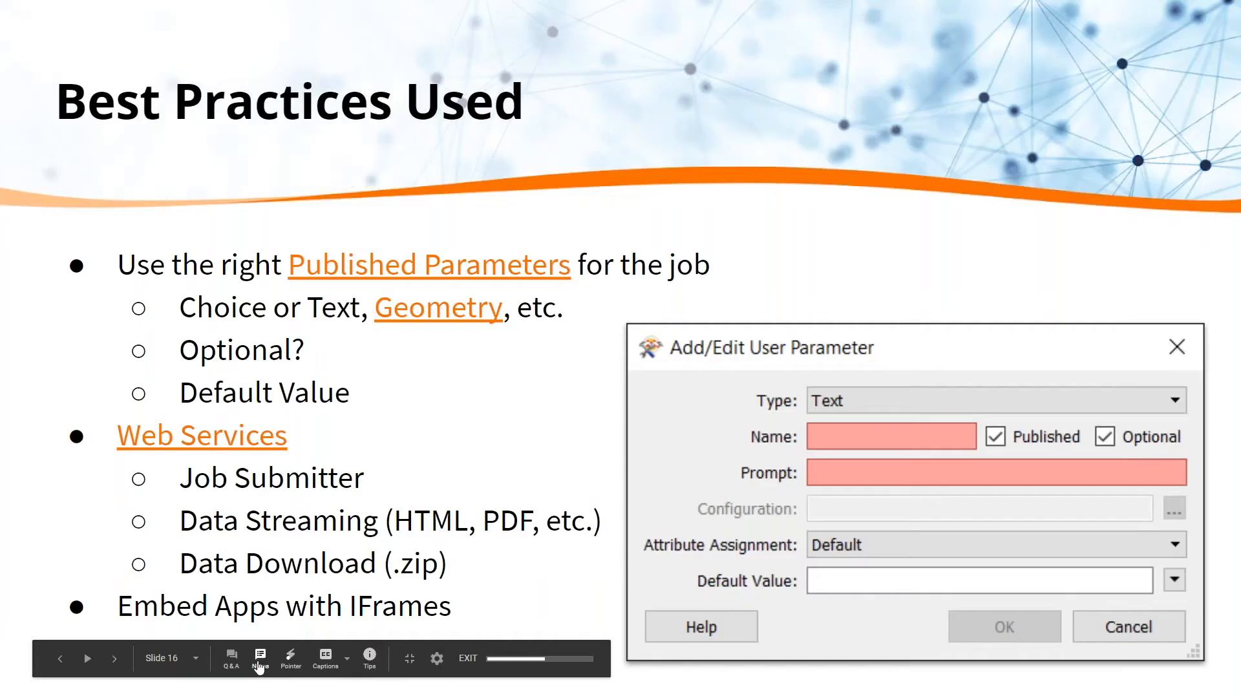
{"action": "left_click", "coordinate": [259, 655]}
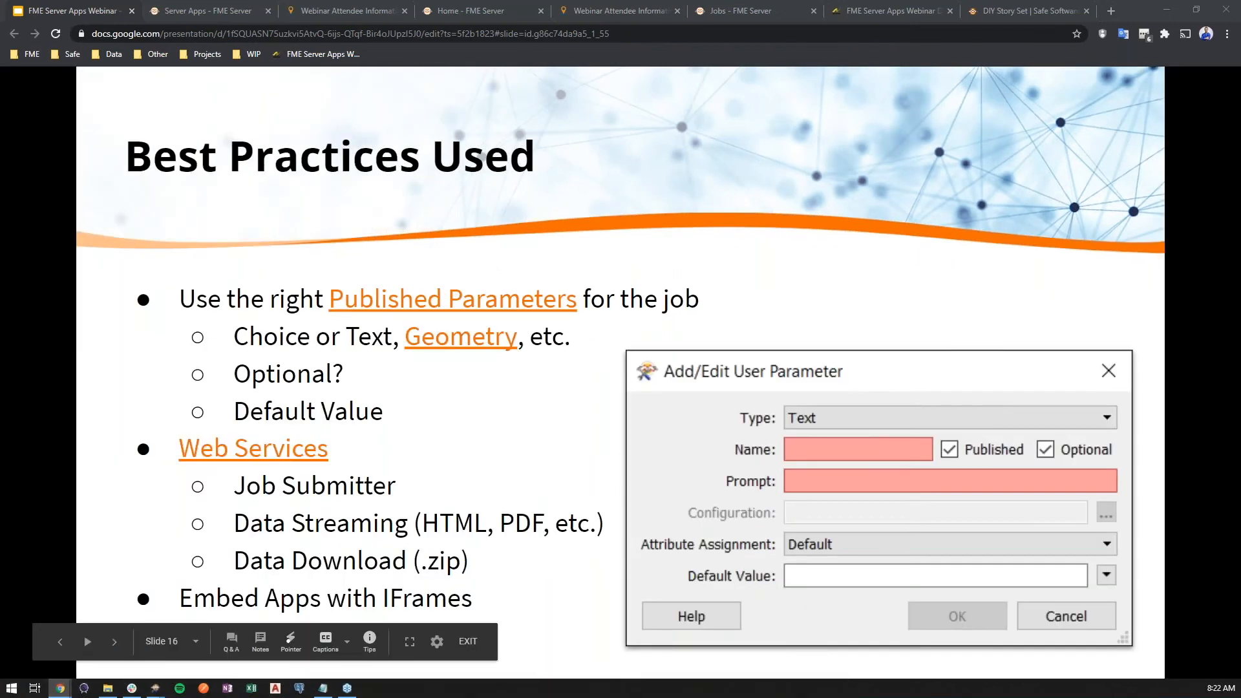
{"action": "key", "text": "Right"}
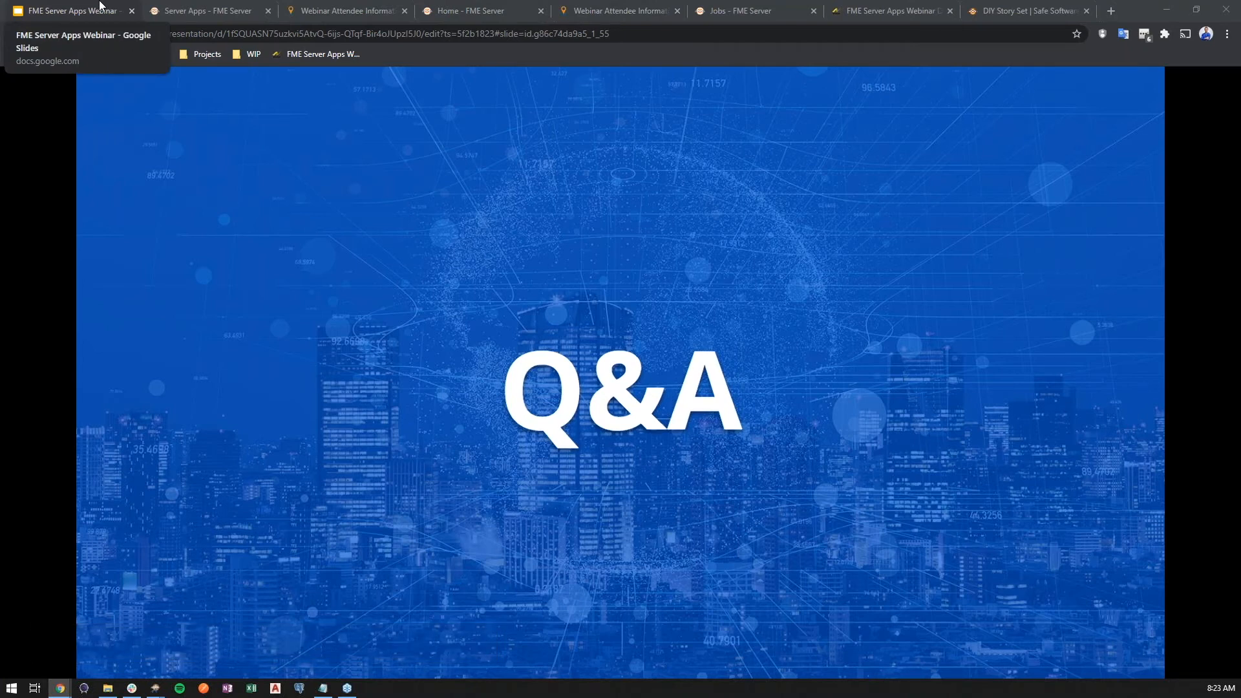
- Bring up the FME Server Apps Webinar Demos gallery page and close the leftover FME Server and attendee app tabs
{"action": "left_click", "coordinate": [173, 9]}
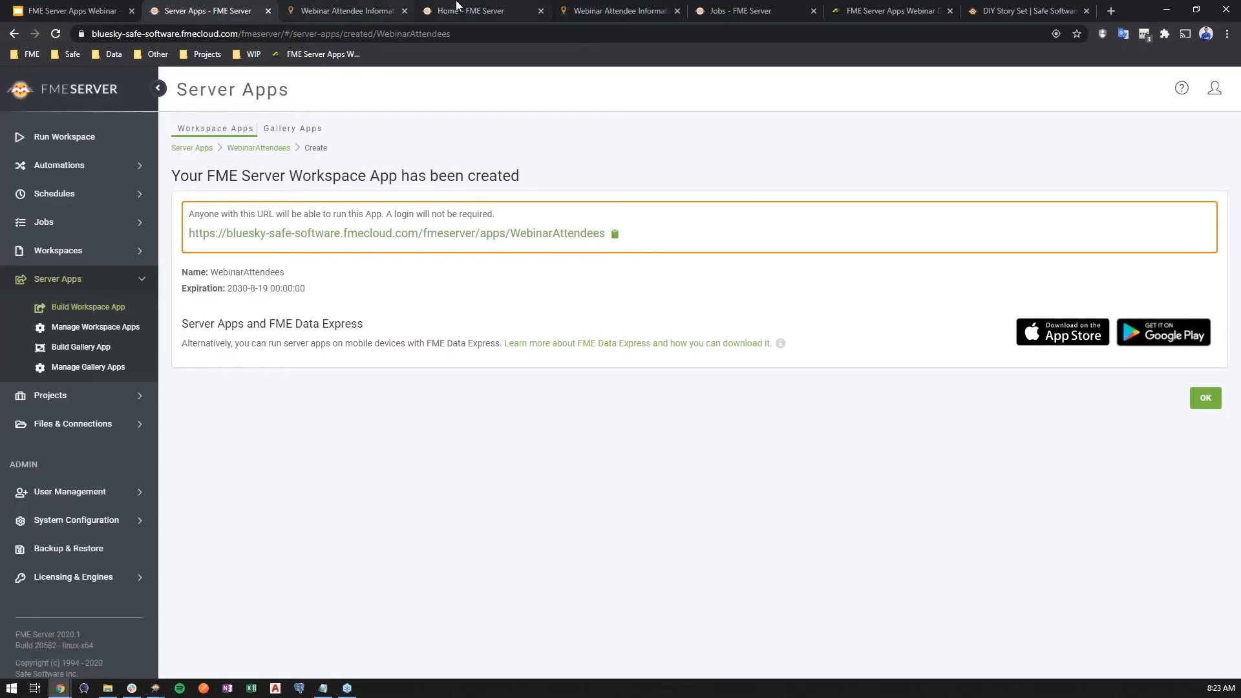
{"action": "left_click", "coordinate": [621, 10]}
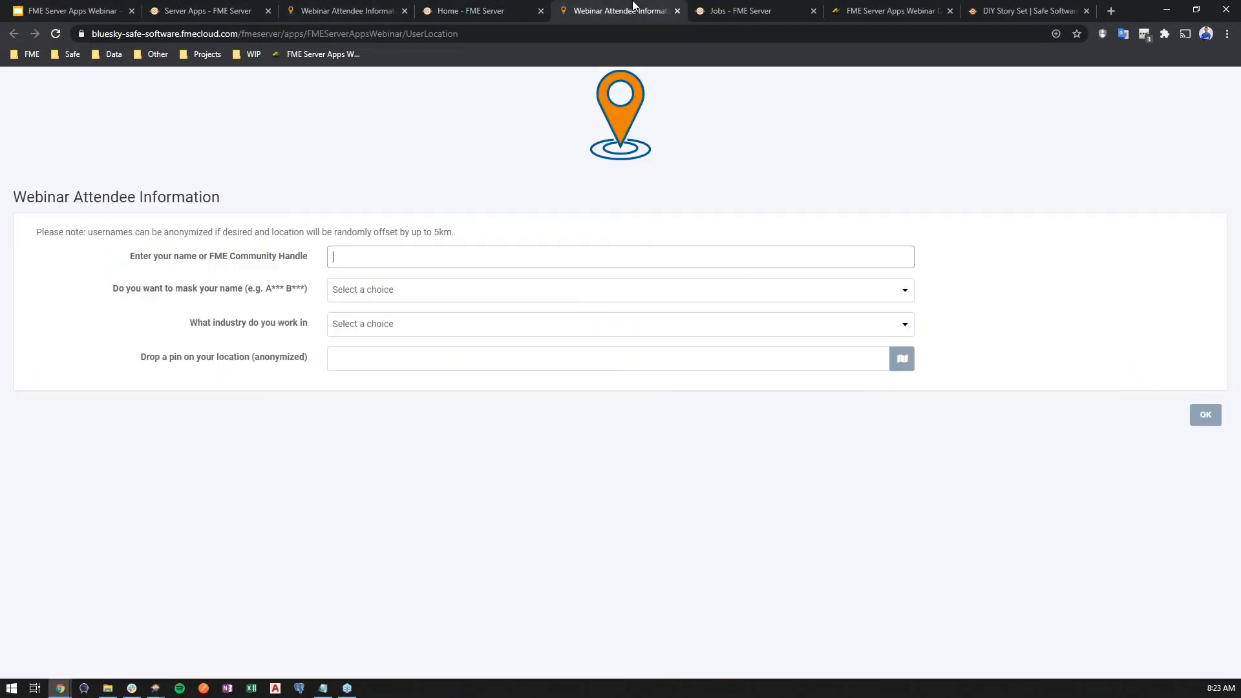
{"action": "left_click", "coordinate": [727, 14]}
{"action": "left_click", "coordinate": [866, 10]}
{"action": "left_click", "coordinate": [813, 27]}
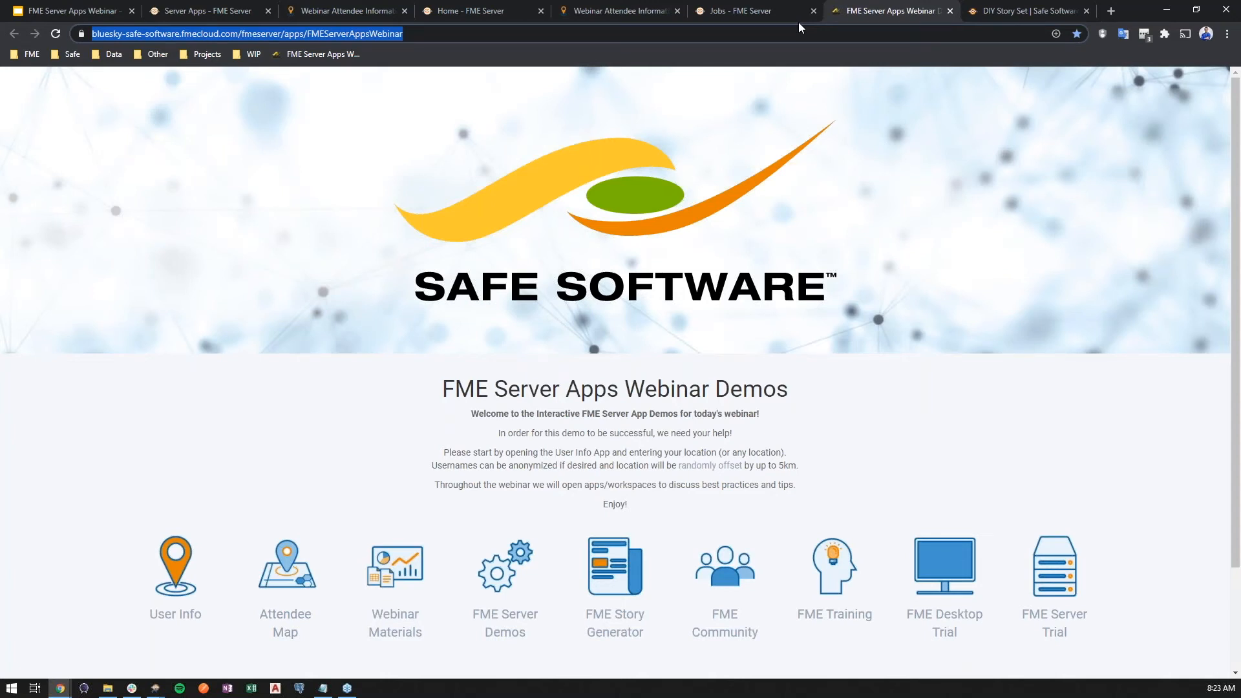
{"action": "left_click", "coordinate": [265, 9]}
{"action": "left_click", "coordinate": [265, 9]}
{"action": "left_click", "coordinate": [269, 10]}
{"action": "left_click", "coordinate": [269, 11]}
{"action": "left_click", "coordinate": [269, 10]}
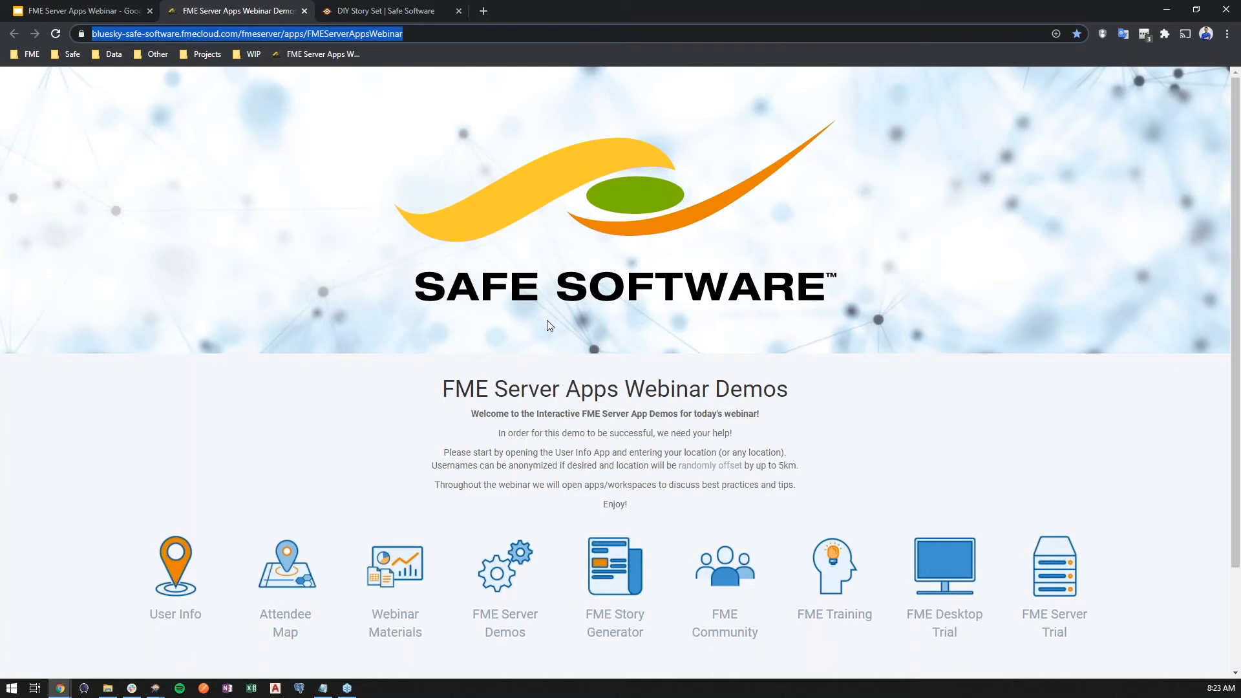
- Open the FME Community site from the gallery app, view its home page, and return to the gallery
{"action": "scroll", "coordinate": [546, 320], "scroll_direction": "down", "scroll_amount": 2}
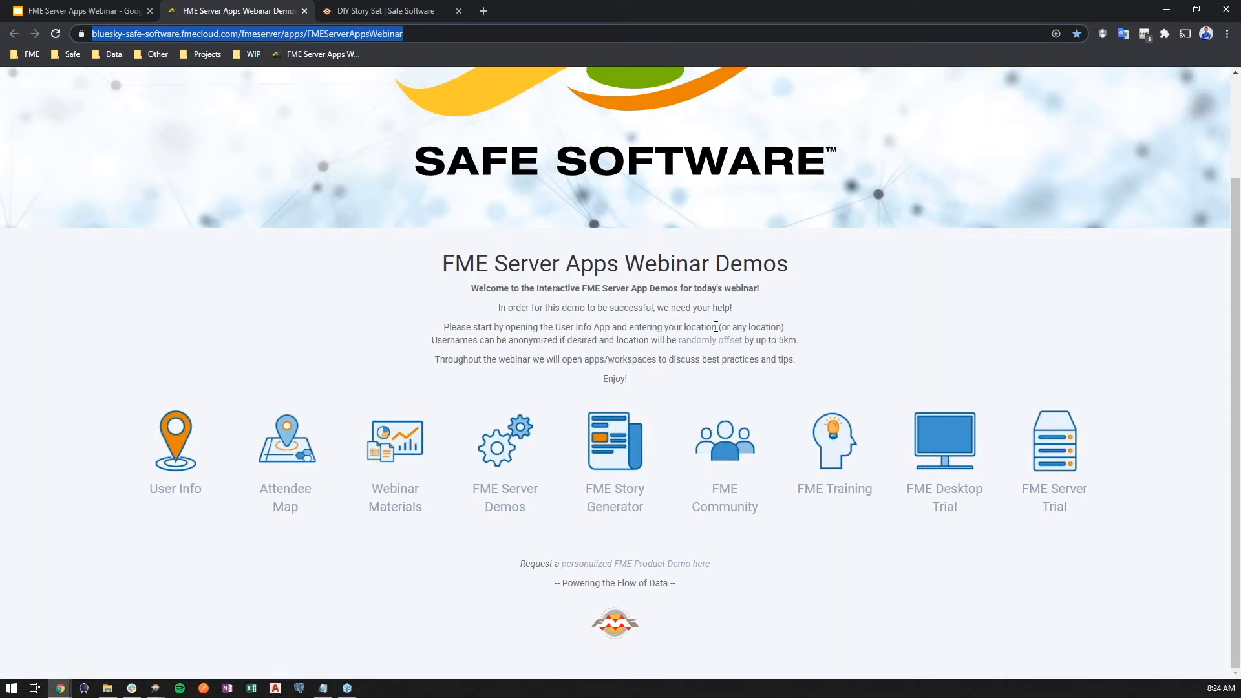
{"action": "left_click", "coordinate": [722, 452]}
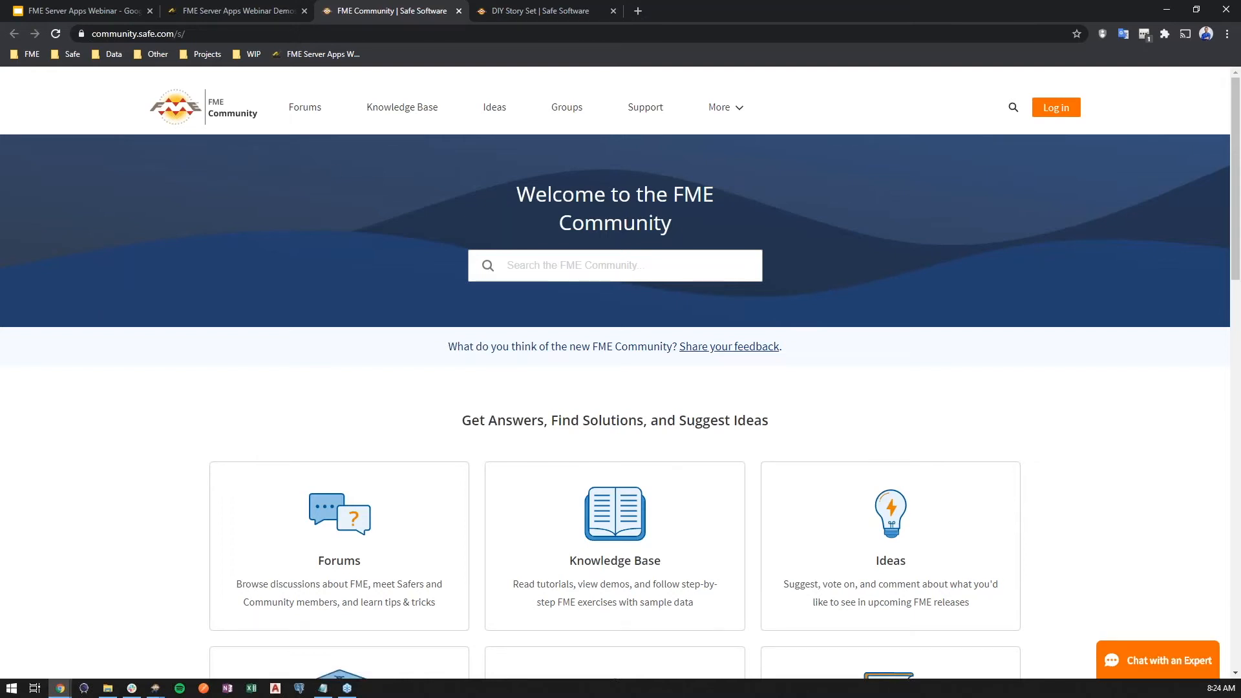
{"action": "left_click", "coordinate": [255, 28]}
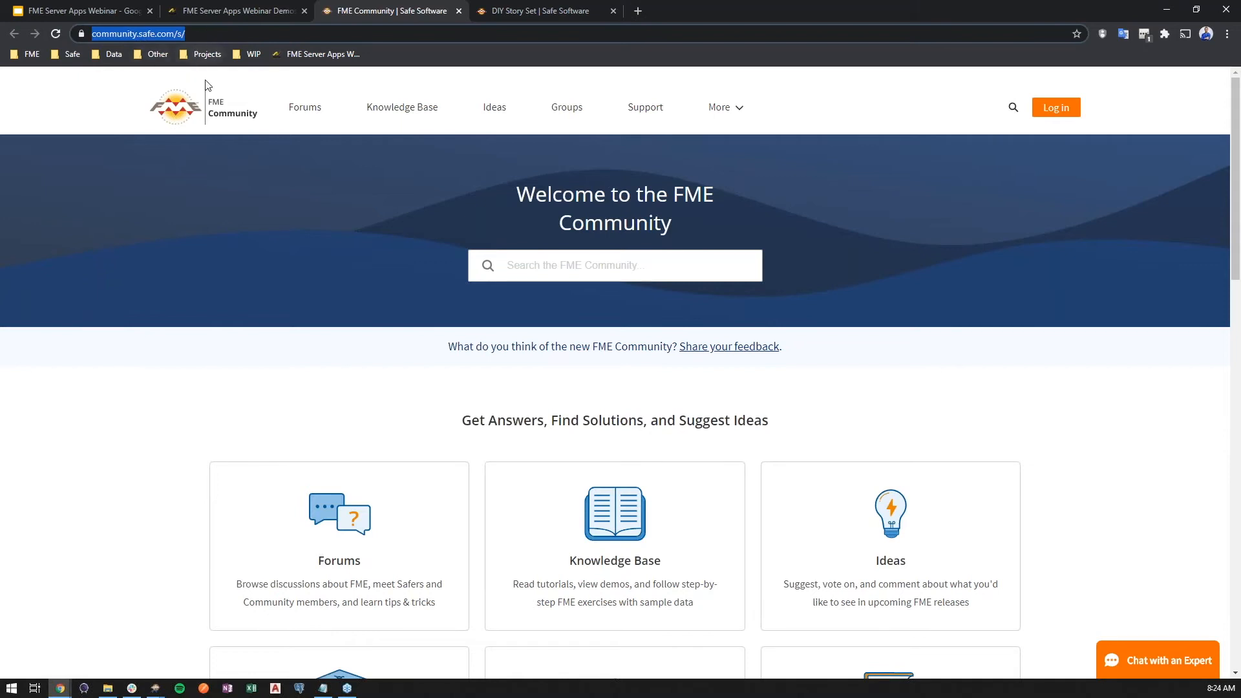
{"action": "left_click", "coordinate": [231, 13]}
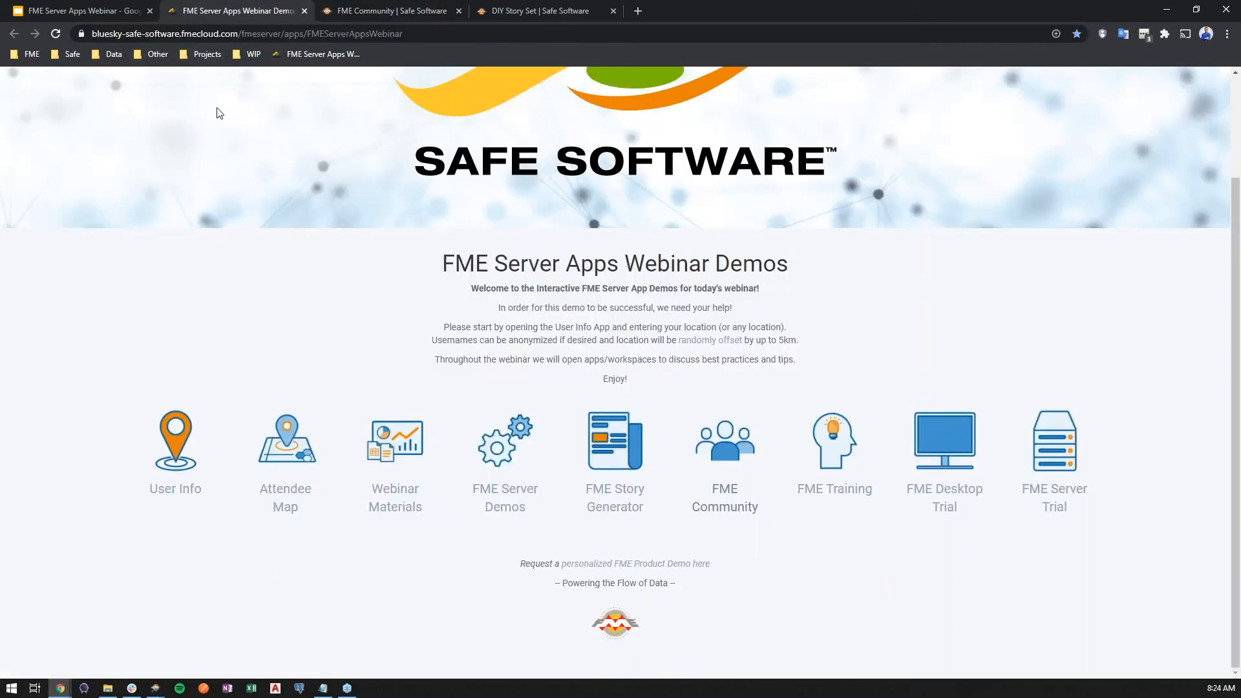
- Open the User Info app, enter the attendee's community handle, and choose No thanks for masking the name
{"action": "left_click", "coordinate": [171, 413]}
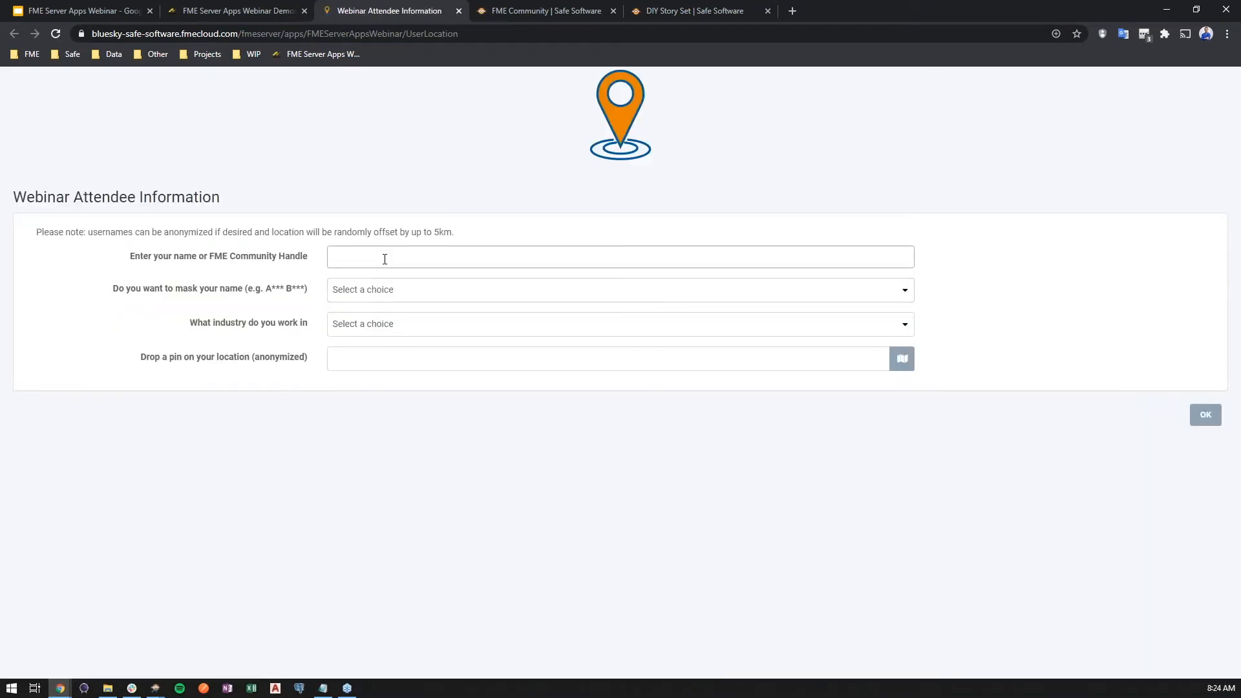
{"action": "type", "text": "chrisatsafe"}
{"action": "double_click", "coordinate": [384, 259]}
{"action": "left_click", "coordinate": [424, 292]}
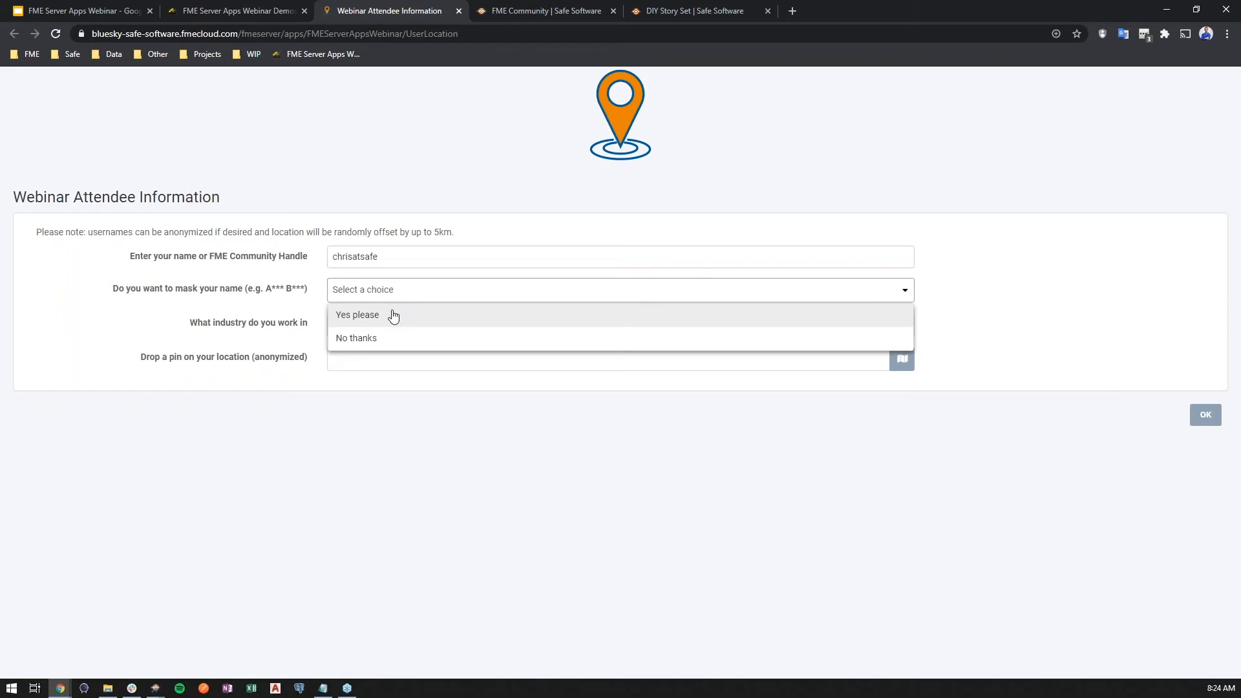
{"action": "left_click", "coordinate": [377, 339]}
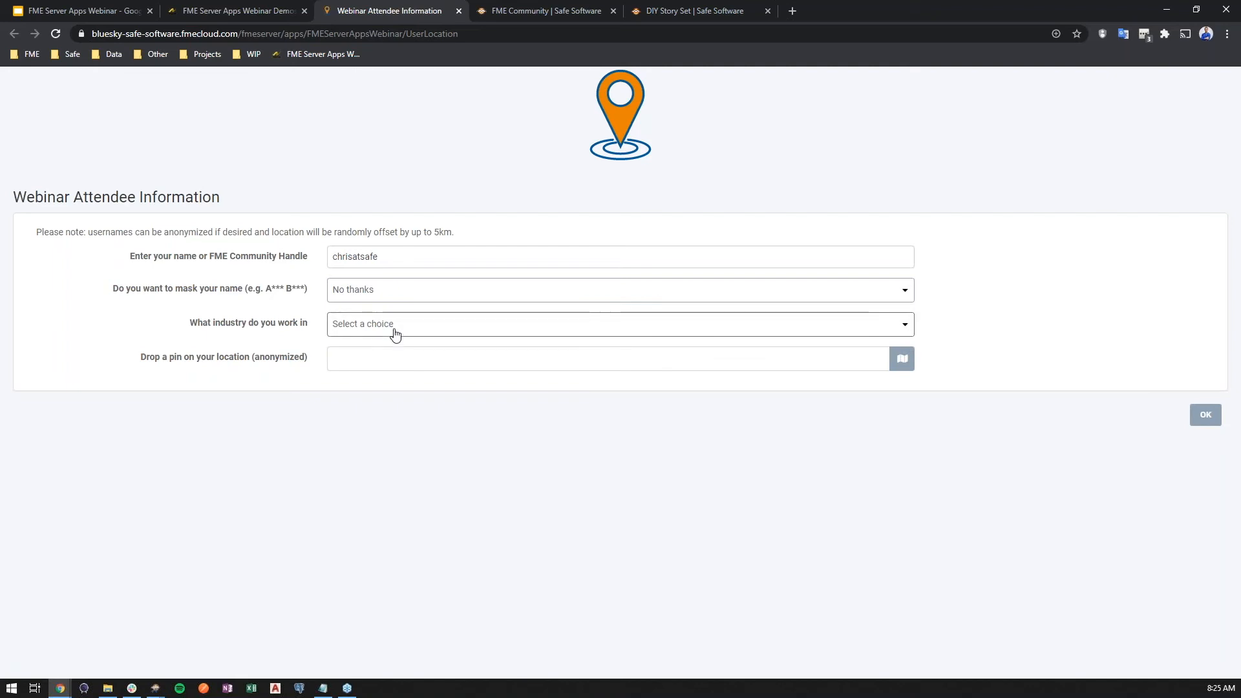
- Set the attendee's industry to Other
{"action": "left_click", "coordinate": [395, 334]}
{"action": "scroll", "coordinate": [436, 391], "scroll_direction": "down", "scroll_amount": 3}
{"action": "scroll", "coordinate": [433, 391], "scroll_direction": "down", "scroll_amount": 3}
{"action": "left_click", "coordinate": [352, 395]}
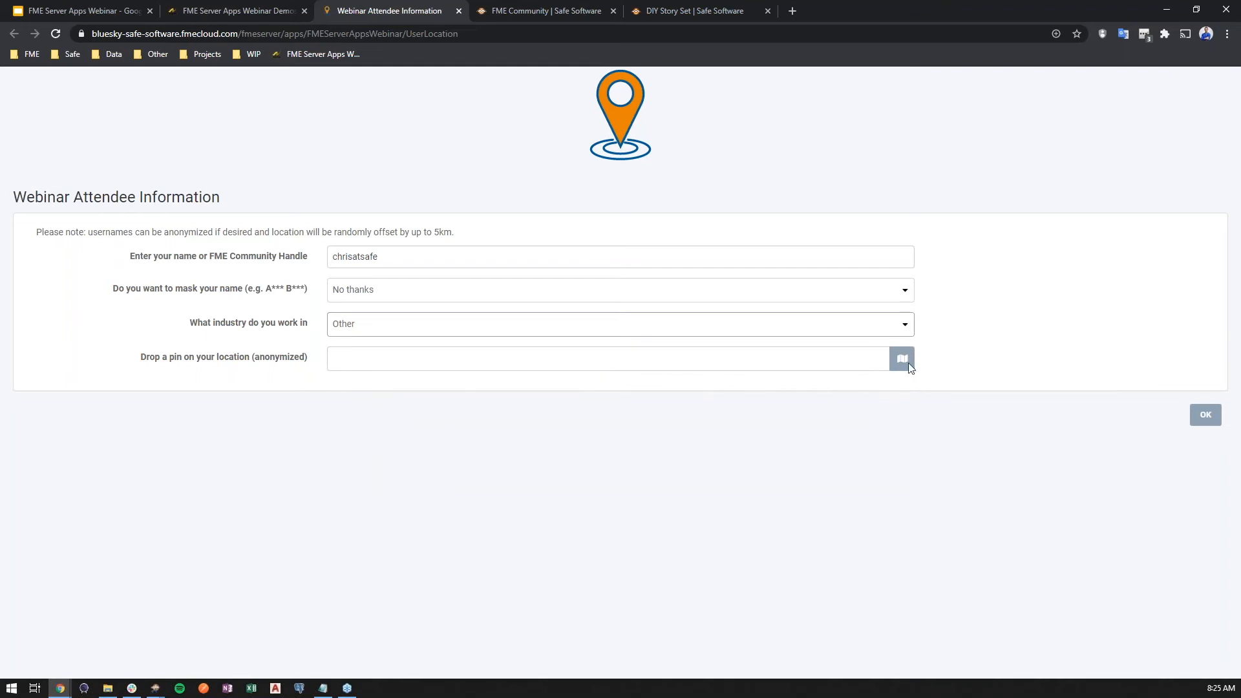
- Place a location pin on the west coast of North America in the Geometry Picker, confirm it, and submit the attendee form
{"action": "left_click", "coordinate": [901, 358]}
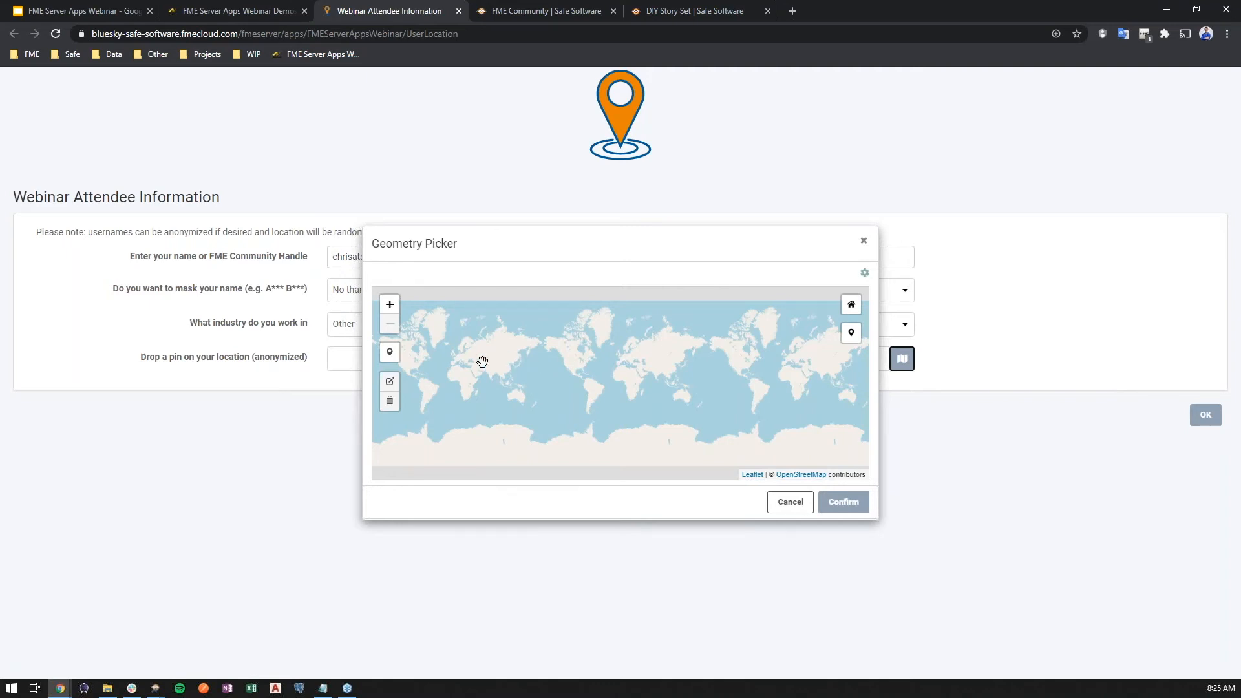
{"action": "left_click", "coordinate": [389, 351]}
{"action": "left_click", "coordinate": [566, 363]}
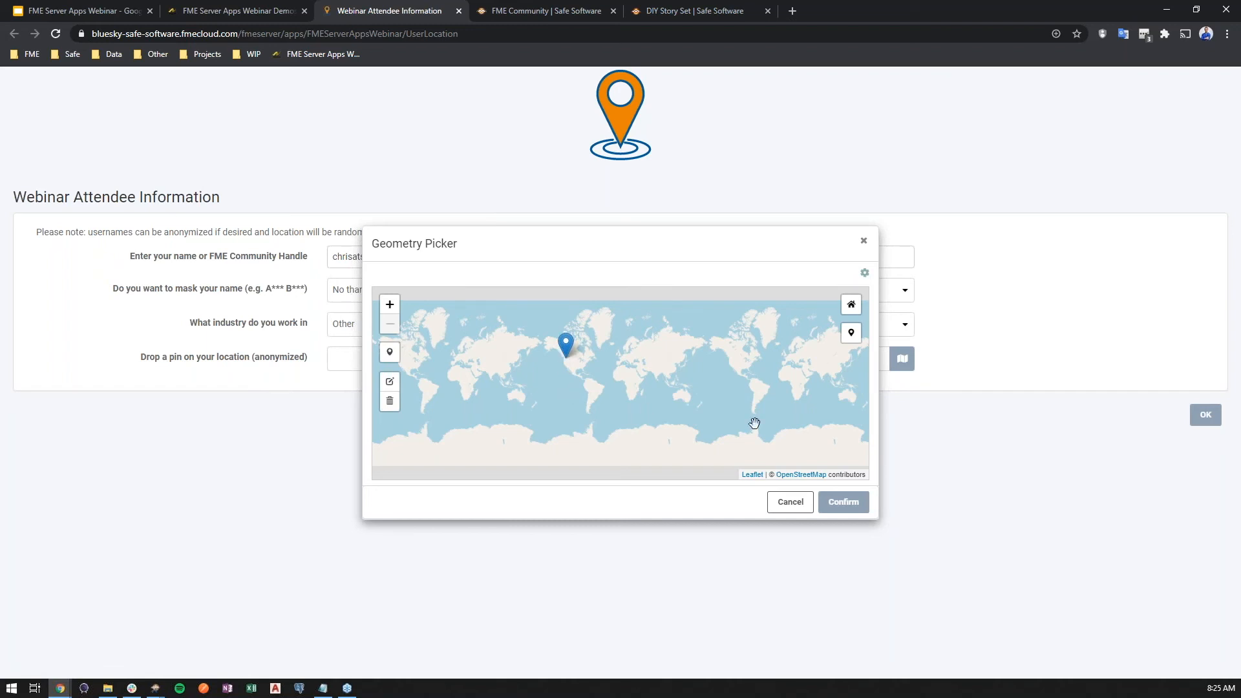
{"action": "left_click", "coordinate": [843, 502]}
{"action": "left_click", "coordinate": [1205, 415]}
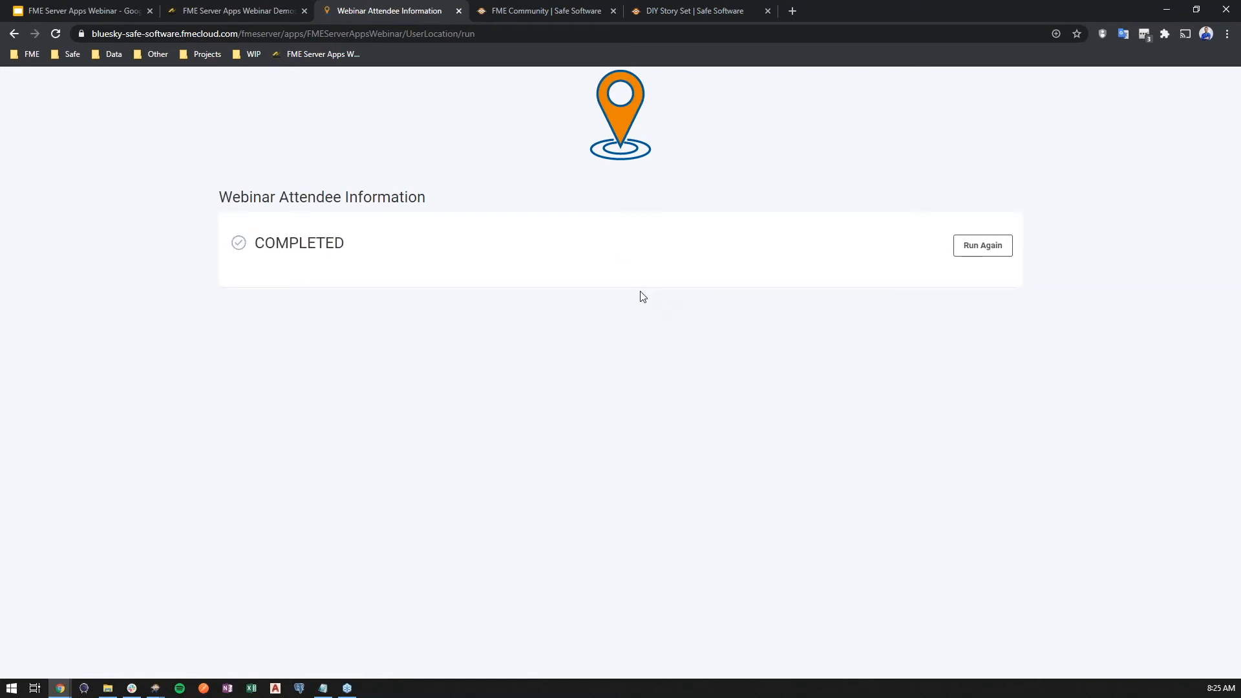
- Open the Attendee Map app from the gallery and examine the attendee locations and the industry chart
{"action": "left_click", "coordinate": [234, 6]}
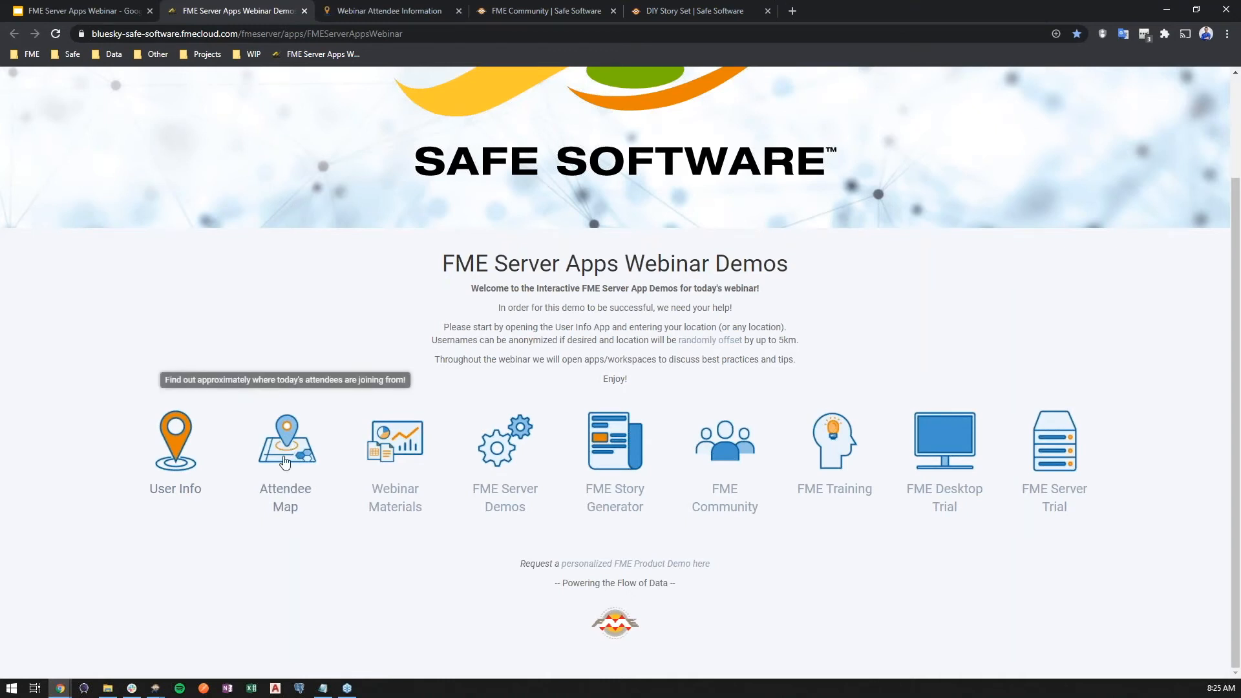
{"action": "left_click", "coordinate": [288, 459]}
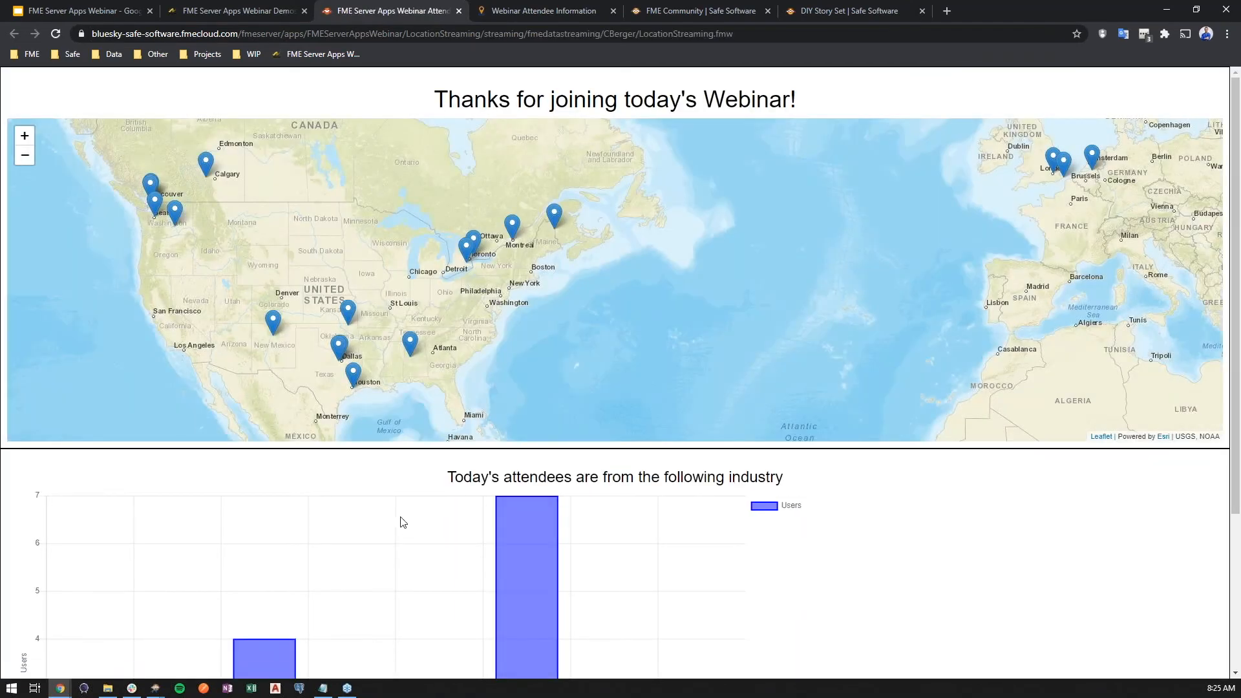
{"action": "scroll", "coordinate": [382, 518], "scroll_direction": "down", "scroll_amount": 3}
{"action": "scroll", "coordinate": [382, 518], "scroll_direction": "up", "scroll_amount": 3}
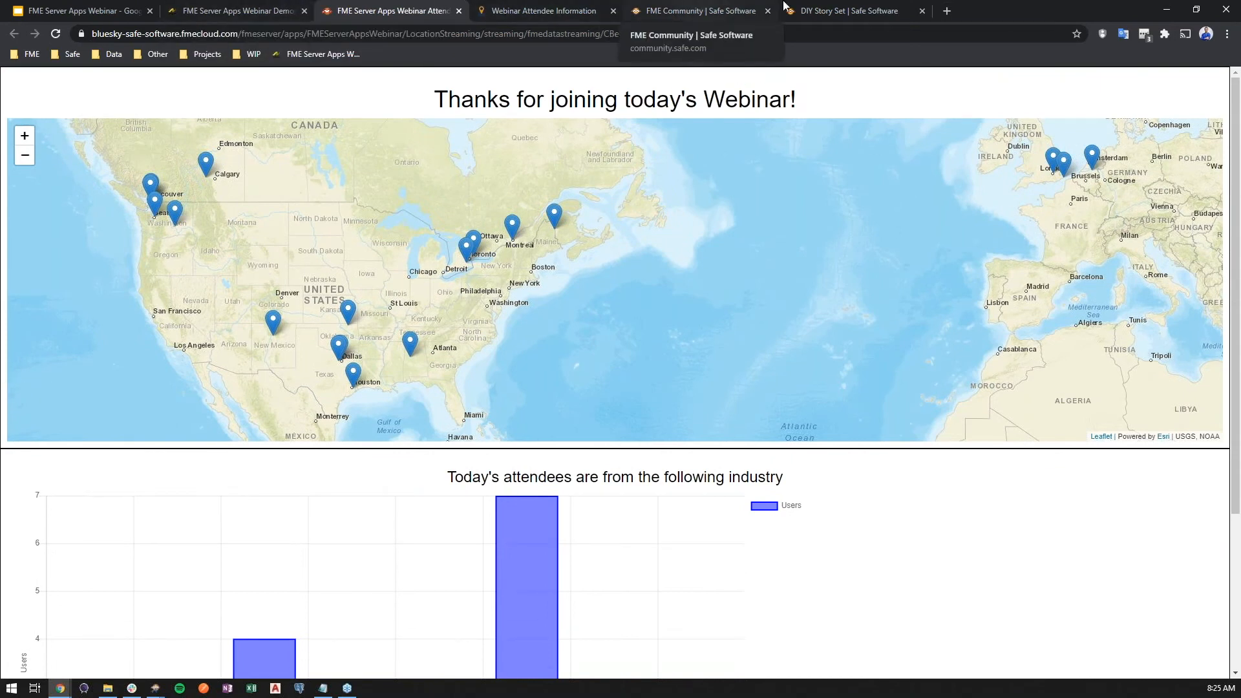
- Open FME Server at bluesky-safe-software.fmecloud.com in a new browser tab and show its completed jobs
{"action": "left_click", "coordinate": [234, 8]}
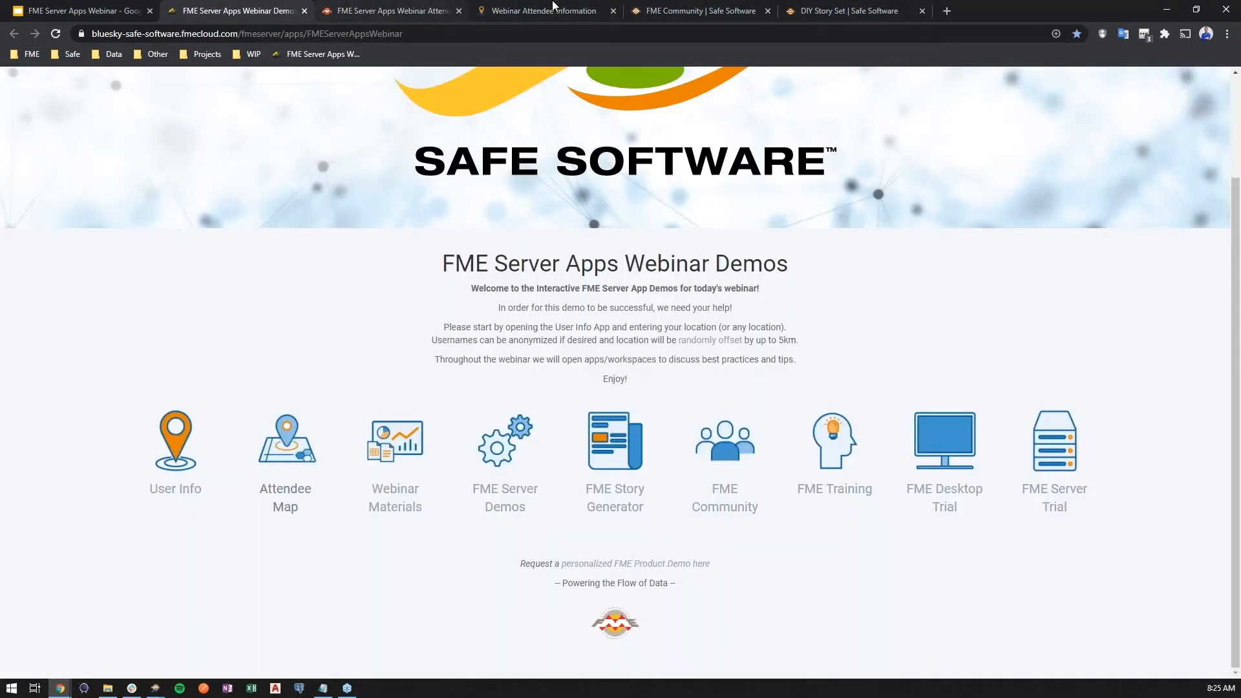
{"action": "left_click", "coordinate": [372, 6]}
{"action": "key", "text": "ctrl+t"}
{"action": "type", "text": "bluesky-safe-software.fmecloud.com"}
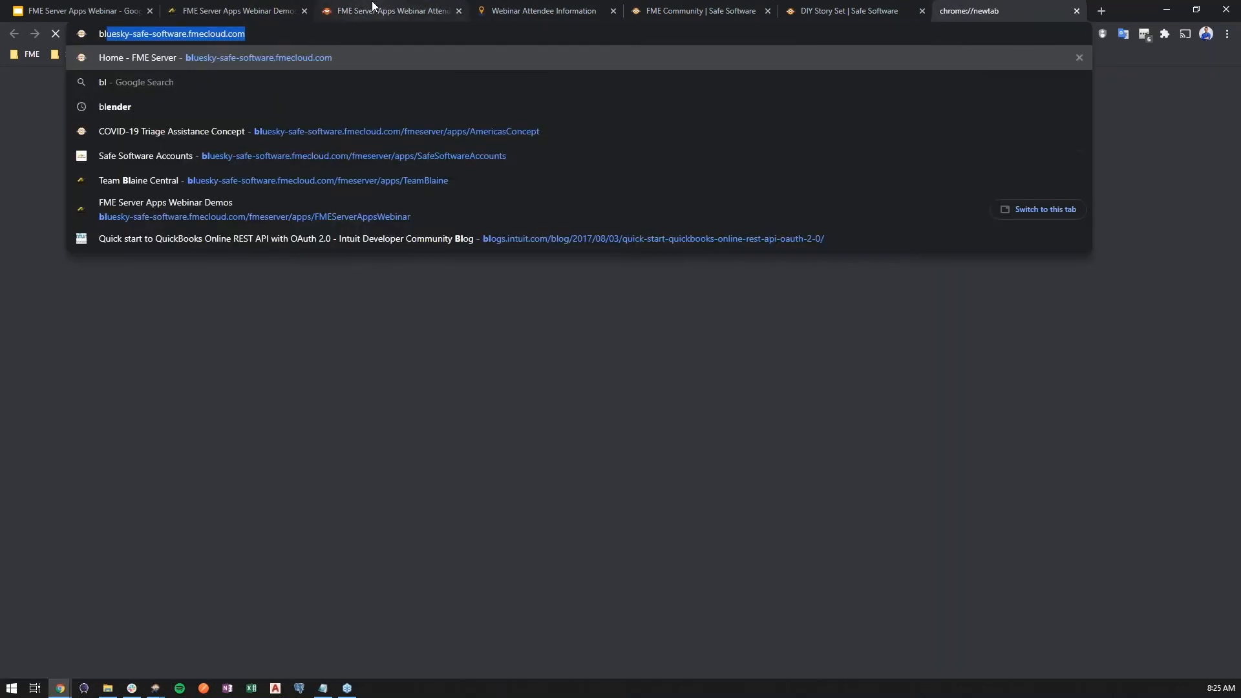
{"action": "key", "text": "Return"}
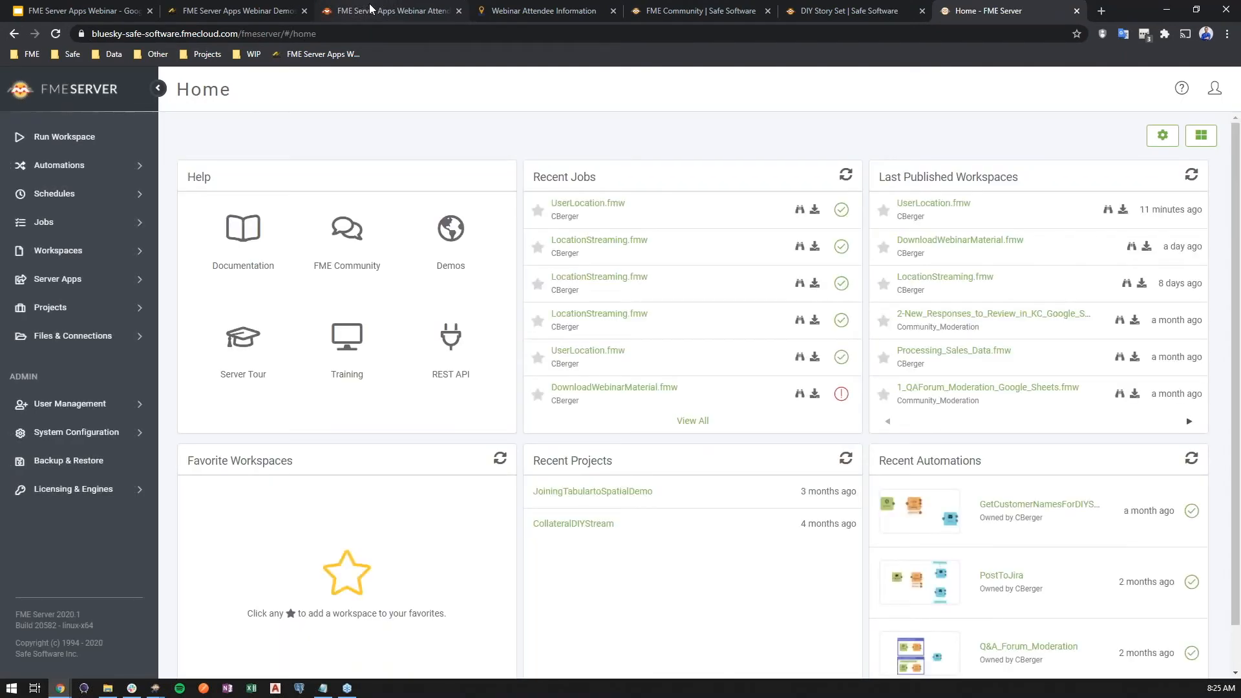
{"action": "left_click", "coordinate": [108, 225]}
{"action": "left_click", "coordinate": [70, 250]}
- Filter the completed jobs by source type Workspace Apps and source name UserLocation
{"action": "left_click", "coordinate": [543, 356]}
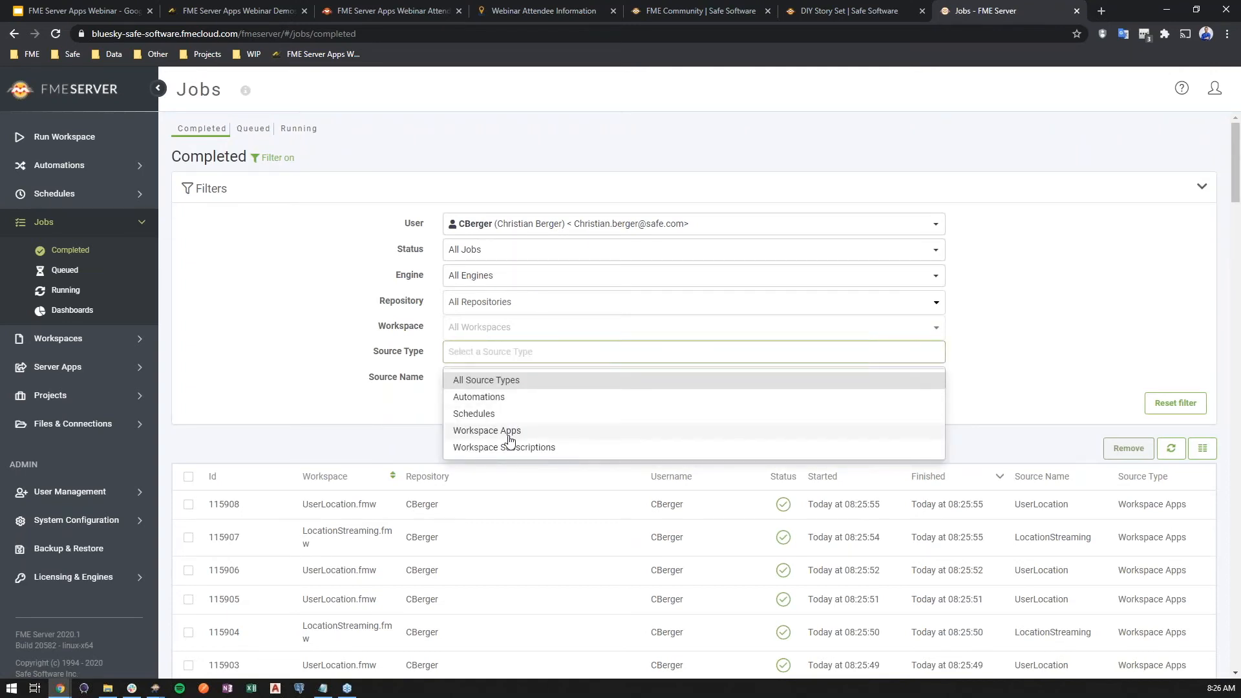
{"action": "left_click", "coordinate": [509, 433]}
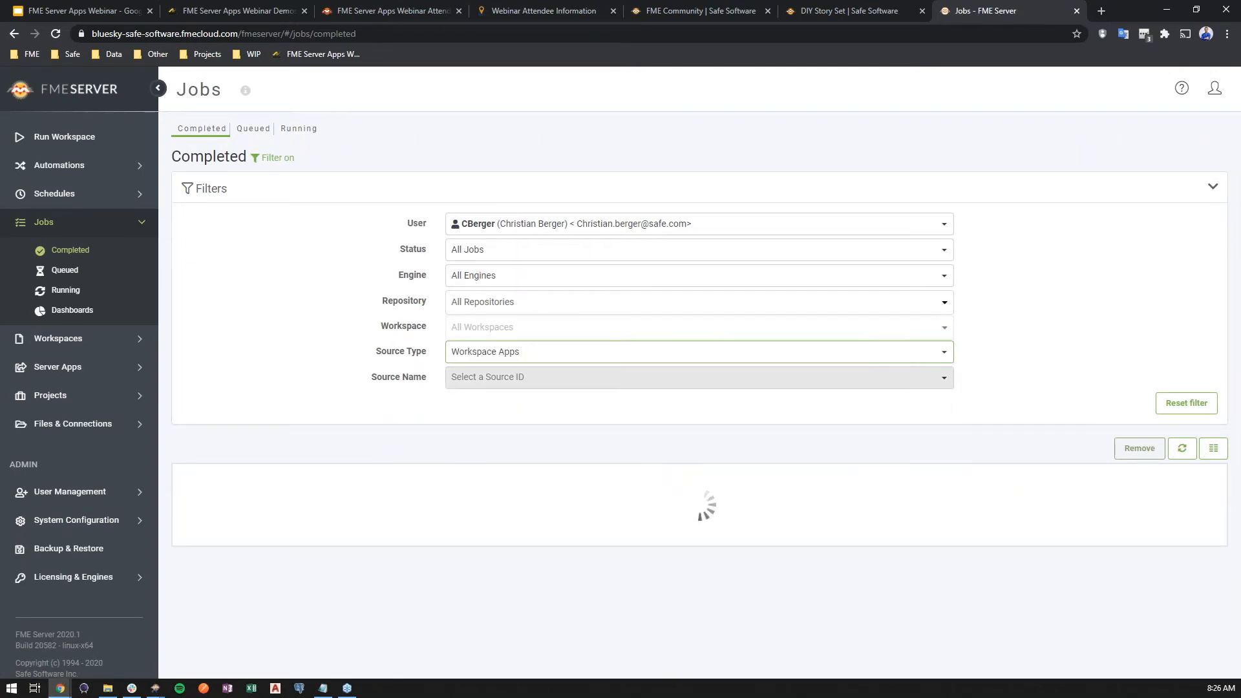
{"action": "left_click", "coordinate": [536, 381]}
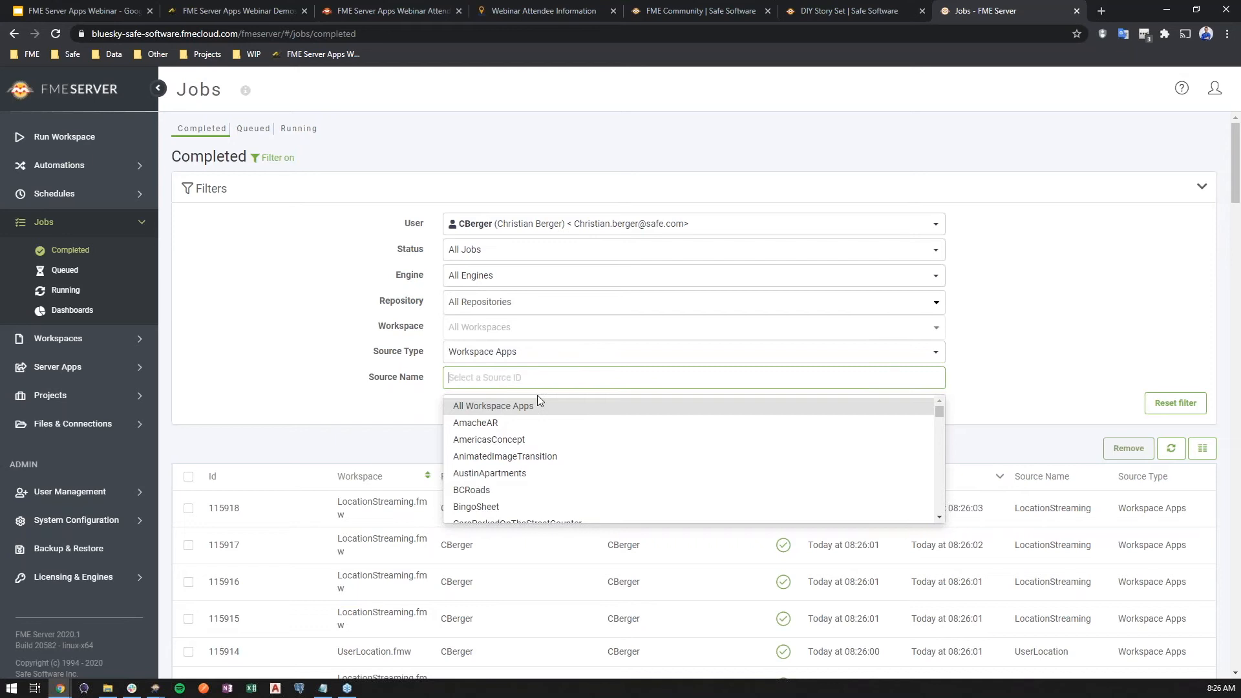
{"action": "type", "text": "user"}
{"action": "left_click", "coordinate": [514, 406]}
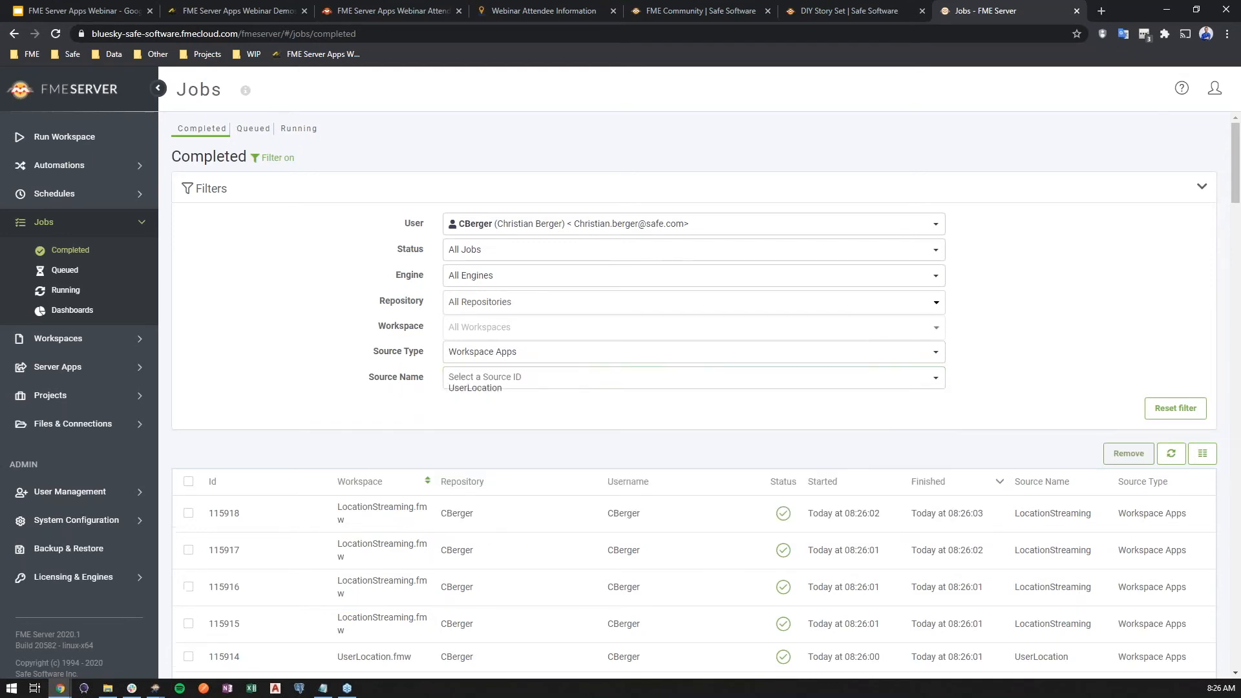
- Refresh the filtered job list and look through the UserLocation job runs
{"action": "scroll", "coordinate": [604, 421], "scroll_direction": "down", "scroll_amount": 1}
{"action": "scroll", "coordinate": [607, 423], "scroll_direction": "down", "scroll_amount": 1}
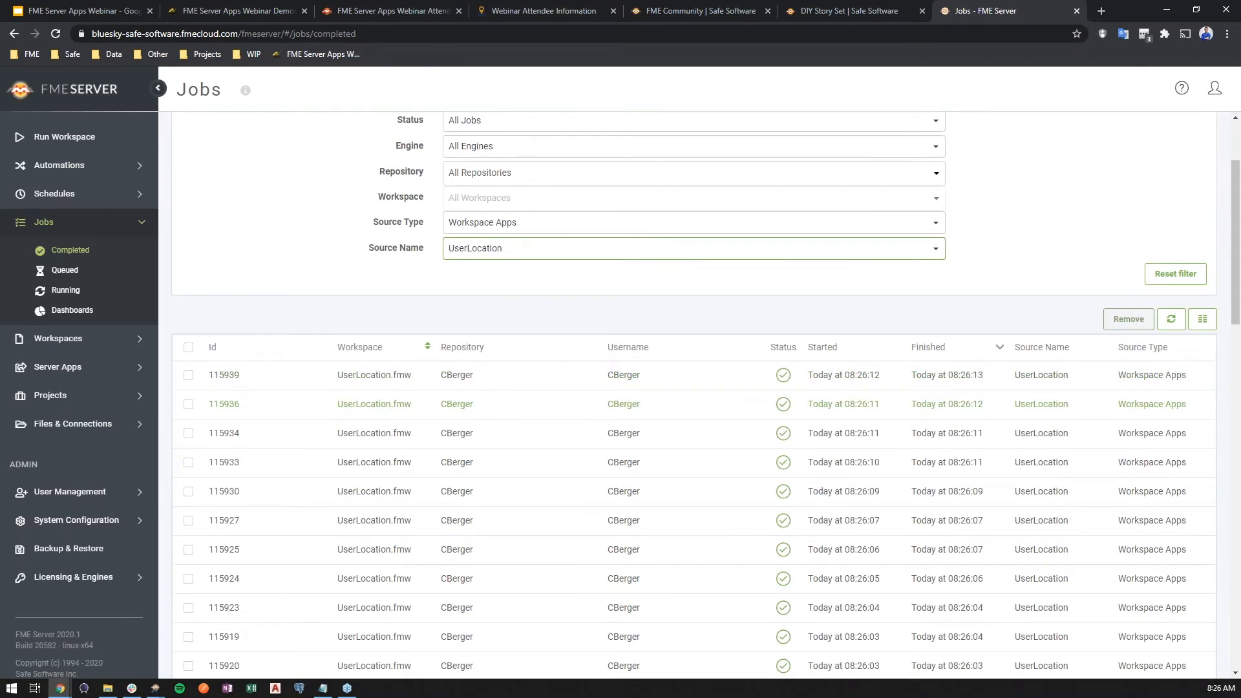
{"action": "left_click", "coordinate": [1172, 320]}
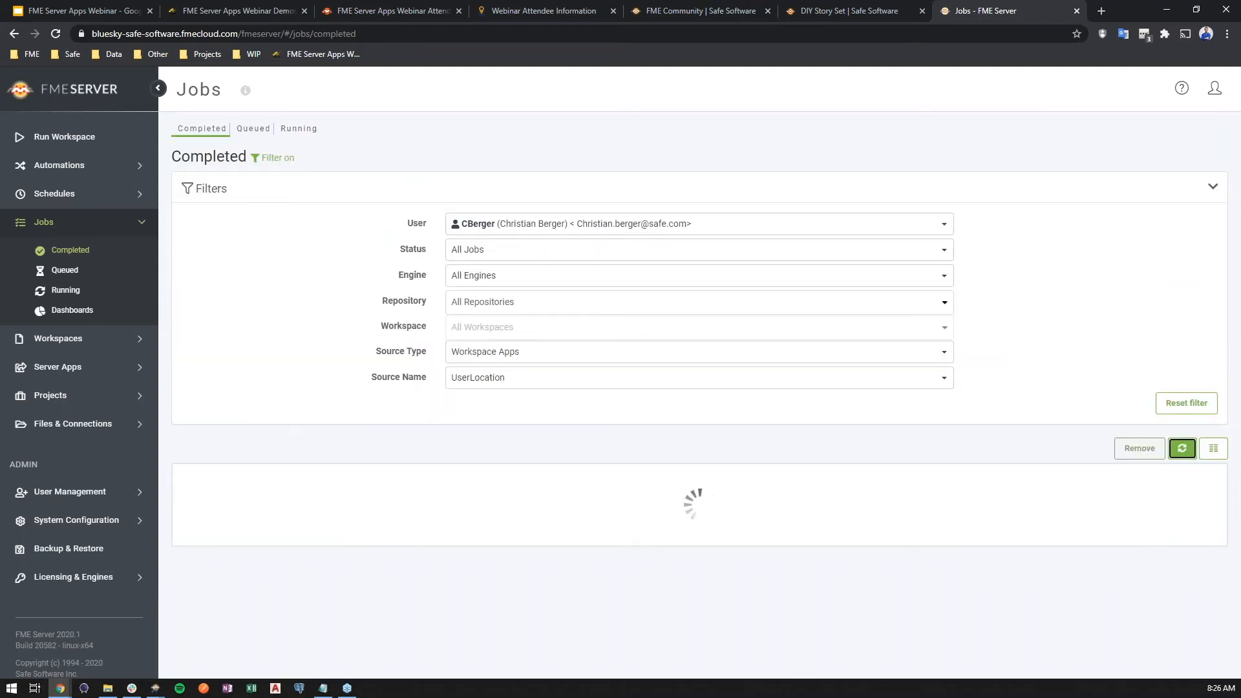
{"action": "scroll", "coordinate": [992, 388], "scroll_direction": "down", "scroll_amount": 1}
{"action": "scroll", "coordinate": [992, 389], "scroll_direction": "down", "scroll_amount": 2}
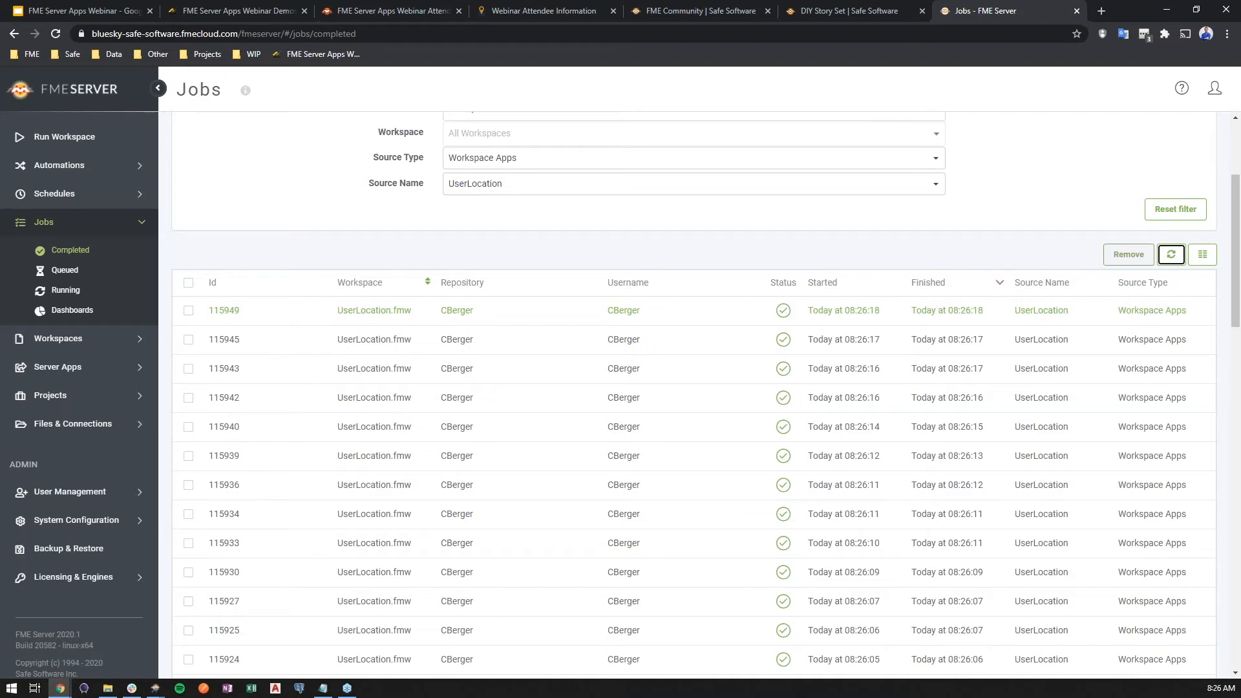
- Switch to FME Workbench and start adding a published user parameter of type Geometry to the UserLocation workspace
{"action": "left_click", "coordinate": [156, 687]}
{"action": "left_click", "coordinate": [129, 667]}
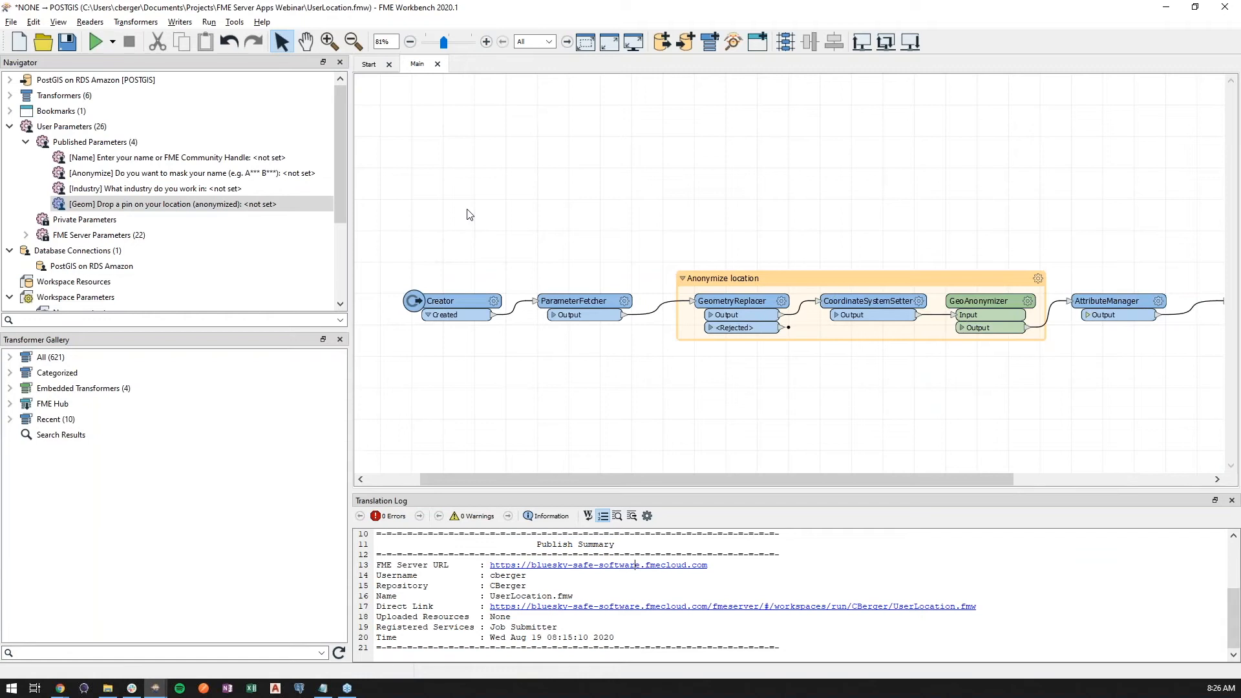
{"action": "right_click", "coordinate": [128, 143]}
{"action": "left_click", "coordinate": [130, 155]}
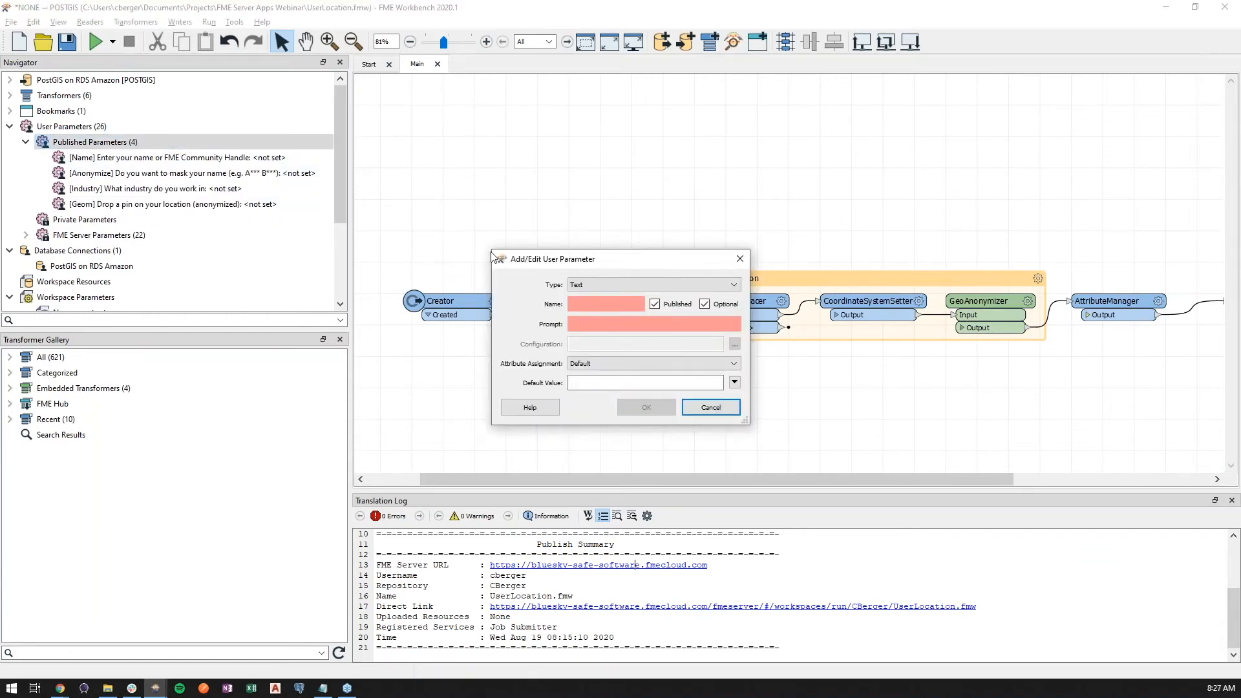
{"action": "left_click", "coordinate": [619, 285]}
{"action": "left_click", "coordinate": [601, 327]}
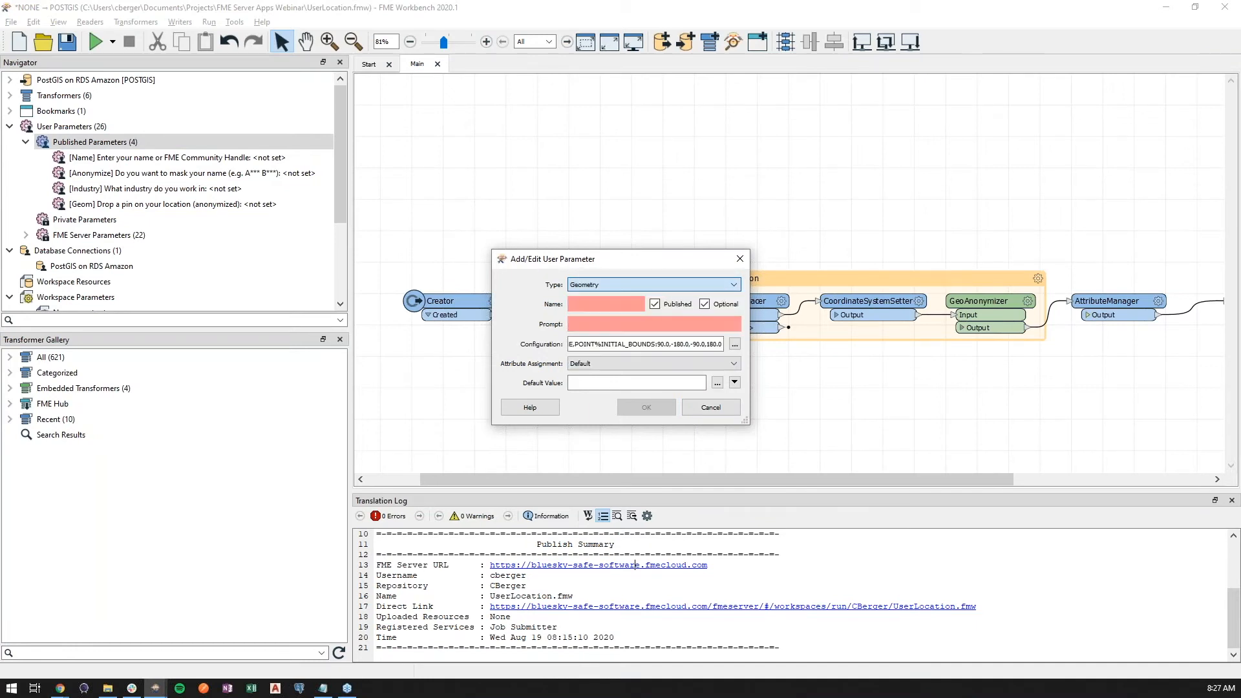
- Restrict the new parameter's geometry types to Box, keep the initial map bounds, and discard the parameter
{"action": "left_click", "coordinate": [734, 344]}
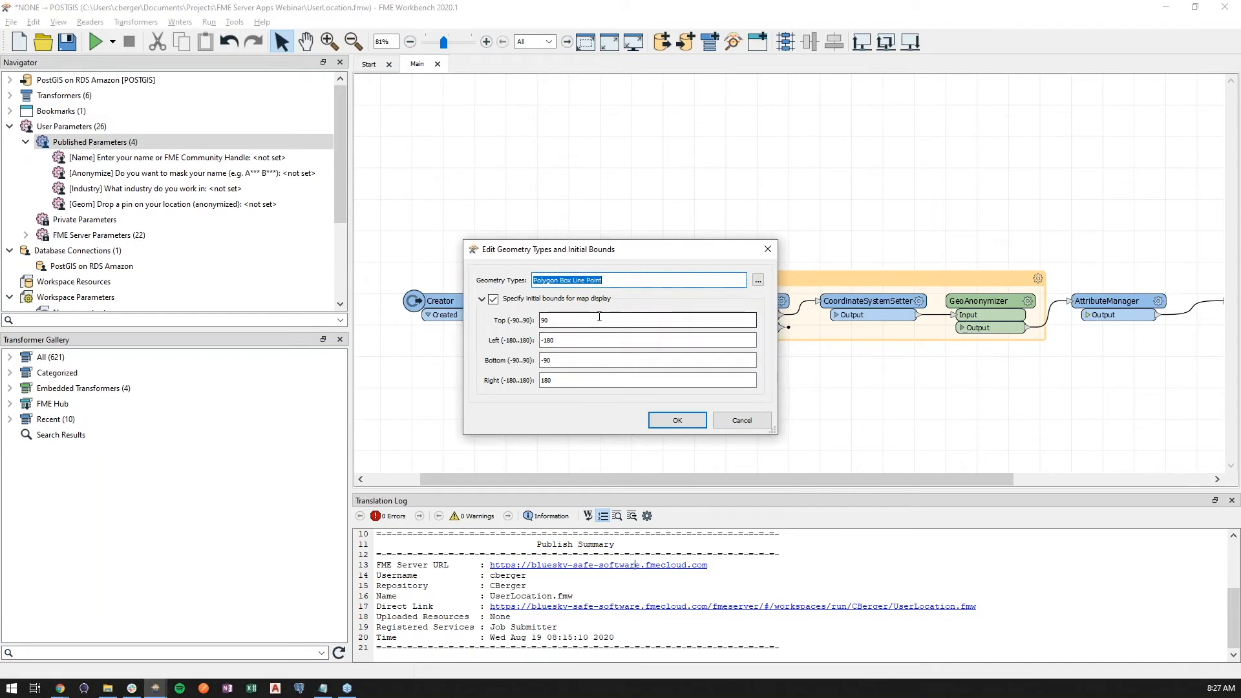
{"action": "left_click", "coordinate": [758, 280]}
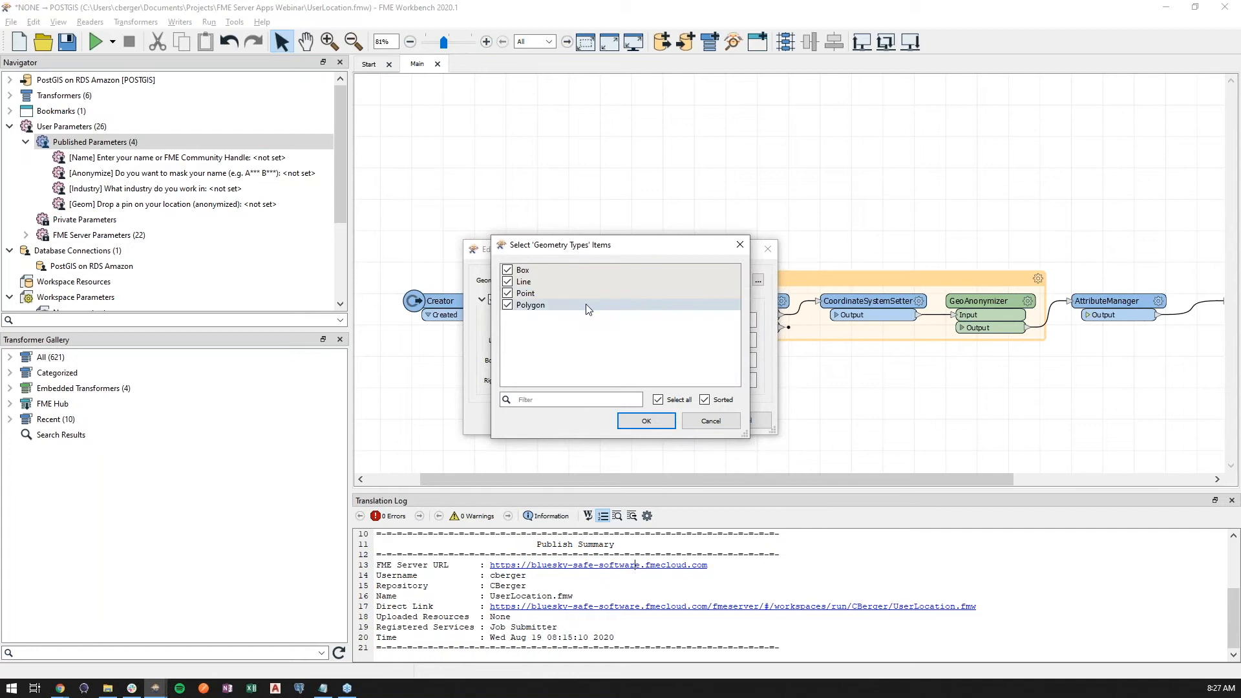
{"action": "left_click", "coordinate": [507, 305]}
{"action": "left_click", "coordinate": [508, 293]}
{"action": "left_click", "coordinate": [508, 282]}
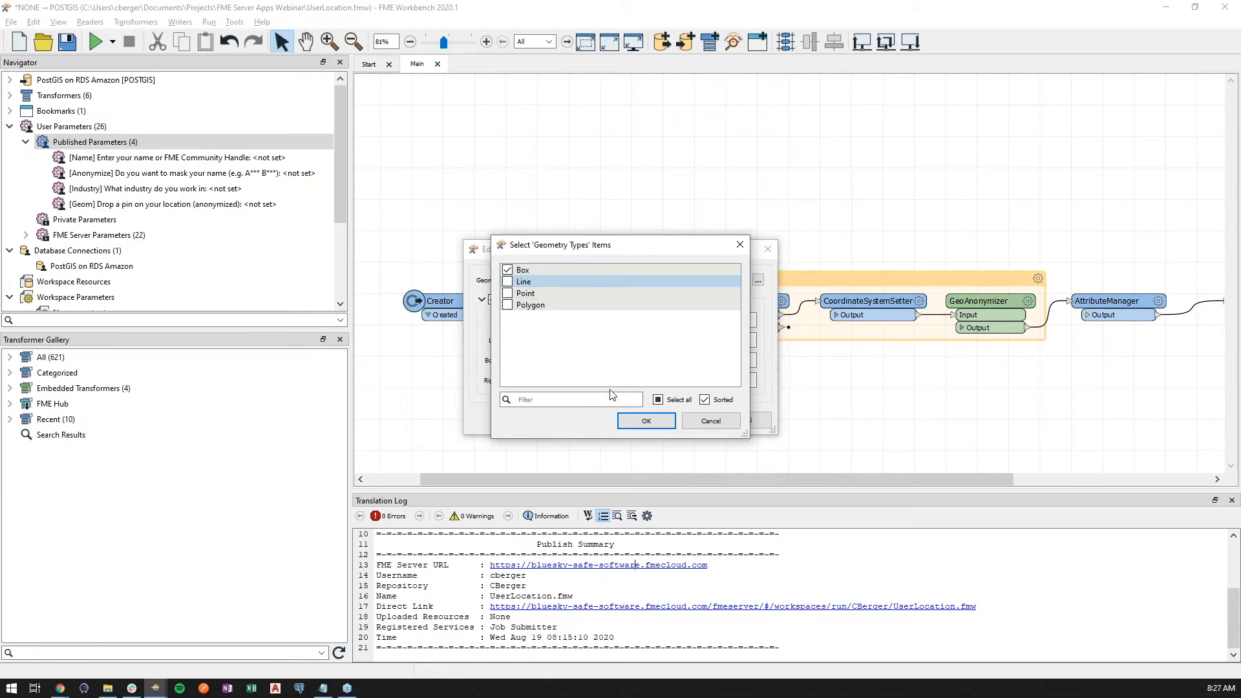
{"action": "left_click", "coordinate": [645, 421]}
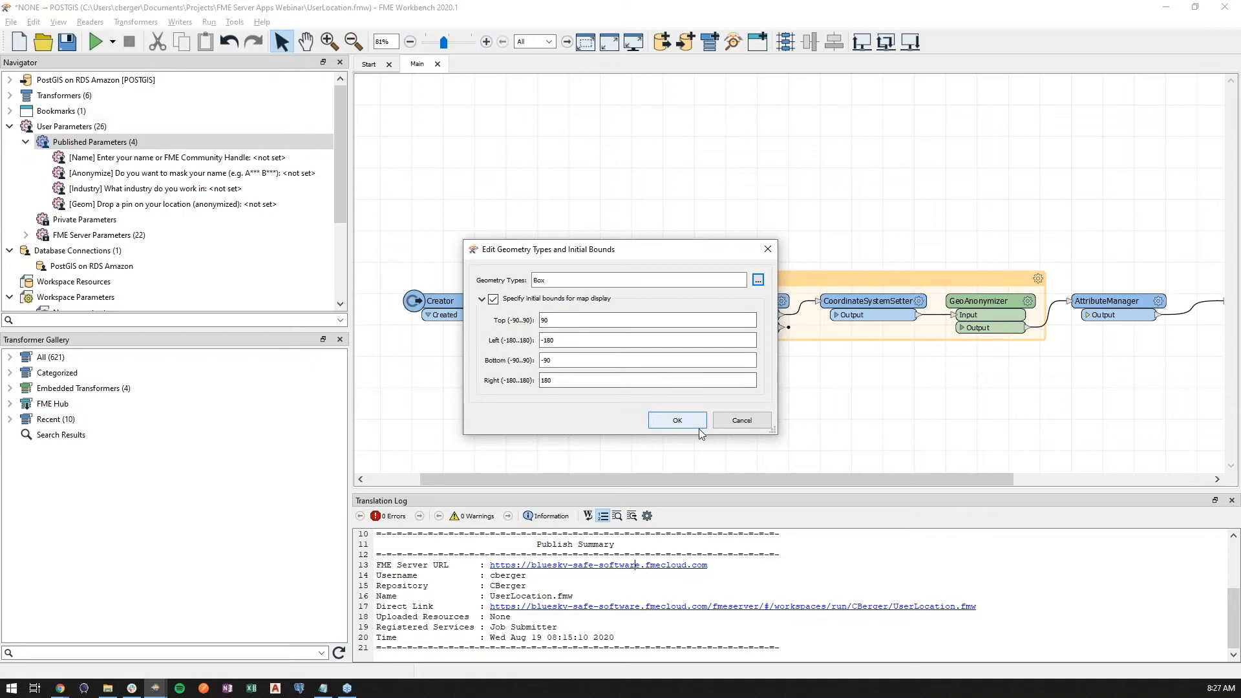
{"action": "left_click", "coordinate": [758, 280]}
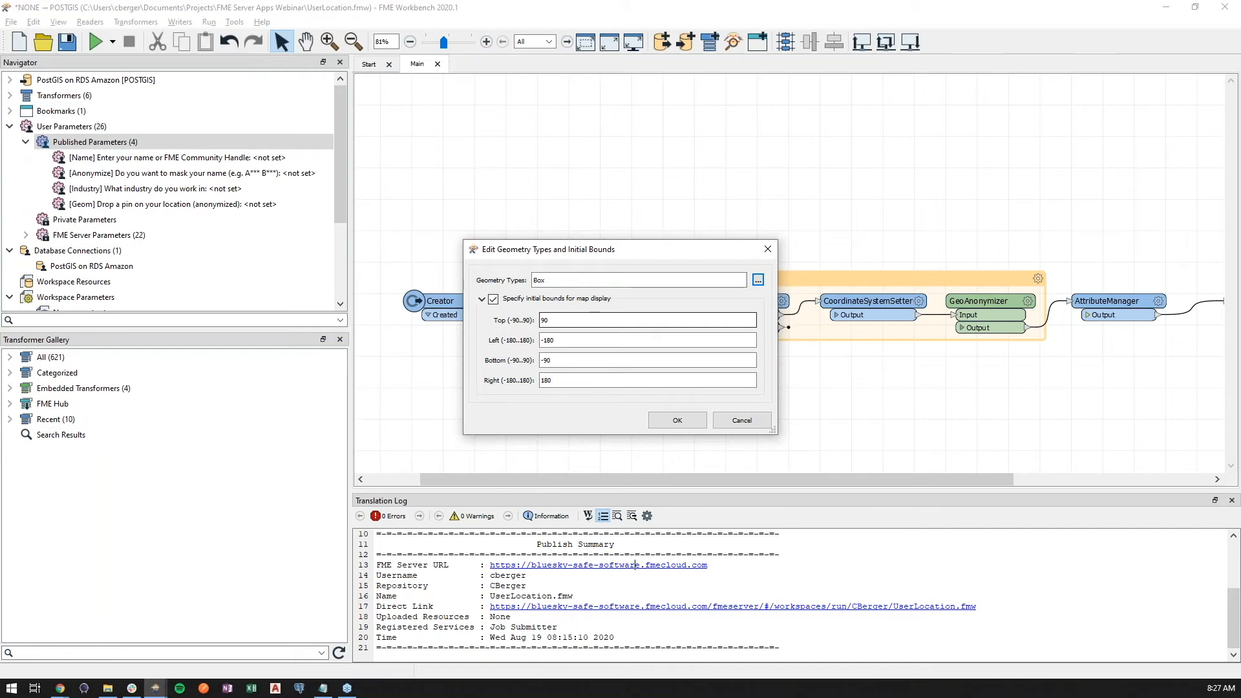
{"action": "left_click", "coordinate": [684, 418]}
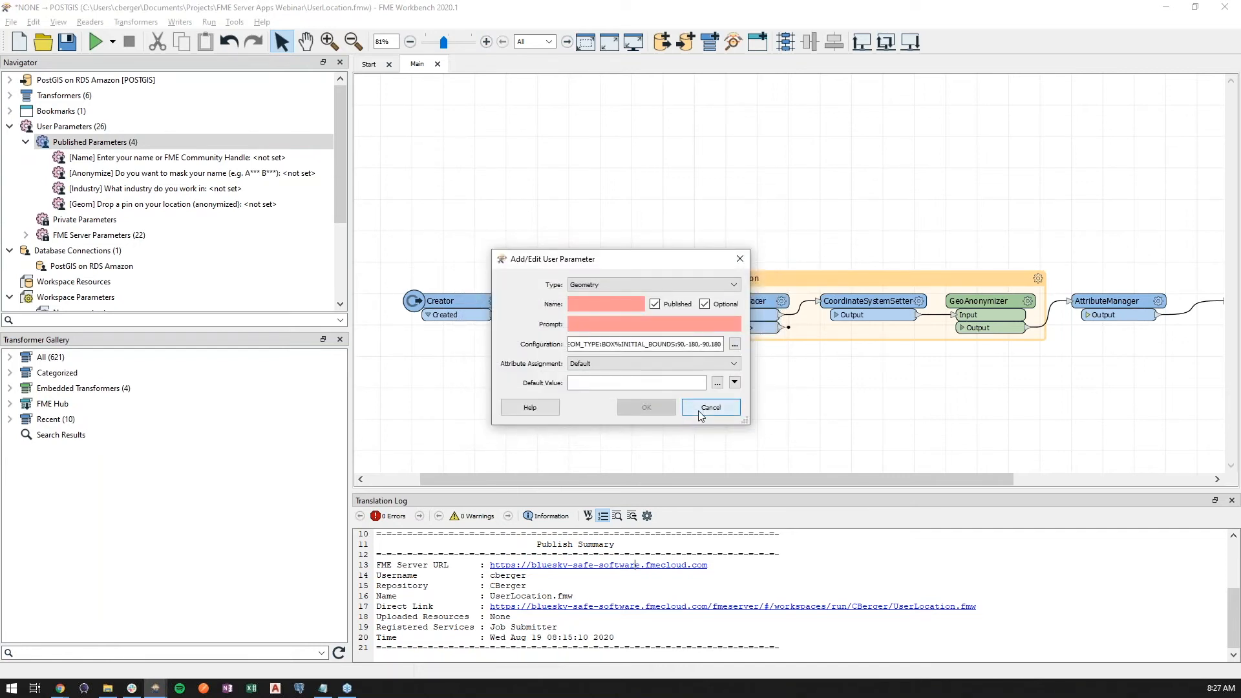
{"action": "left_click", "coordinate": [700, 414]}
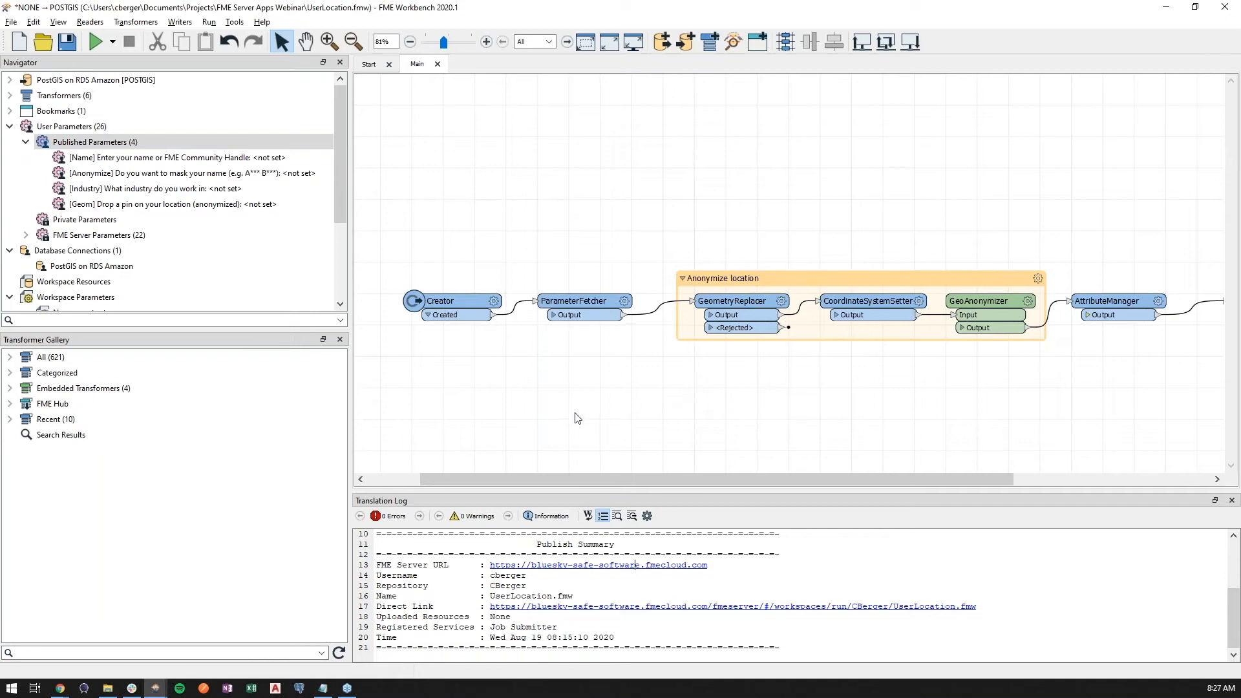
- Switch back to the FME Server jobs page in the browser, refresh the completed jobs and review the UserLocation list to its end
{"action": "mouse_move", "coordinate": [59, 688]}
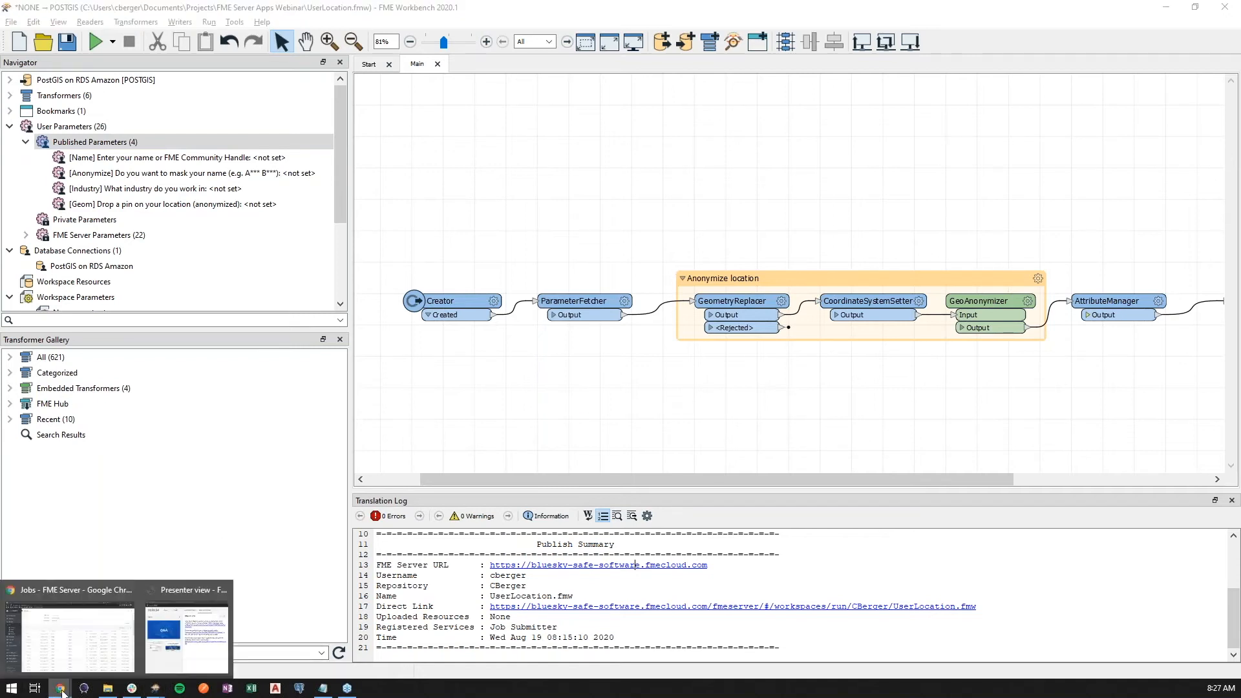
{"action": "left_click", "coordinate": [74, 656]}
{"action": "left_click", "coordinate": [1172, 256]}
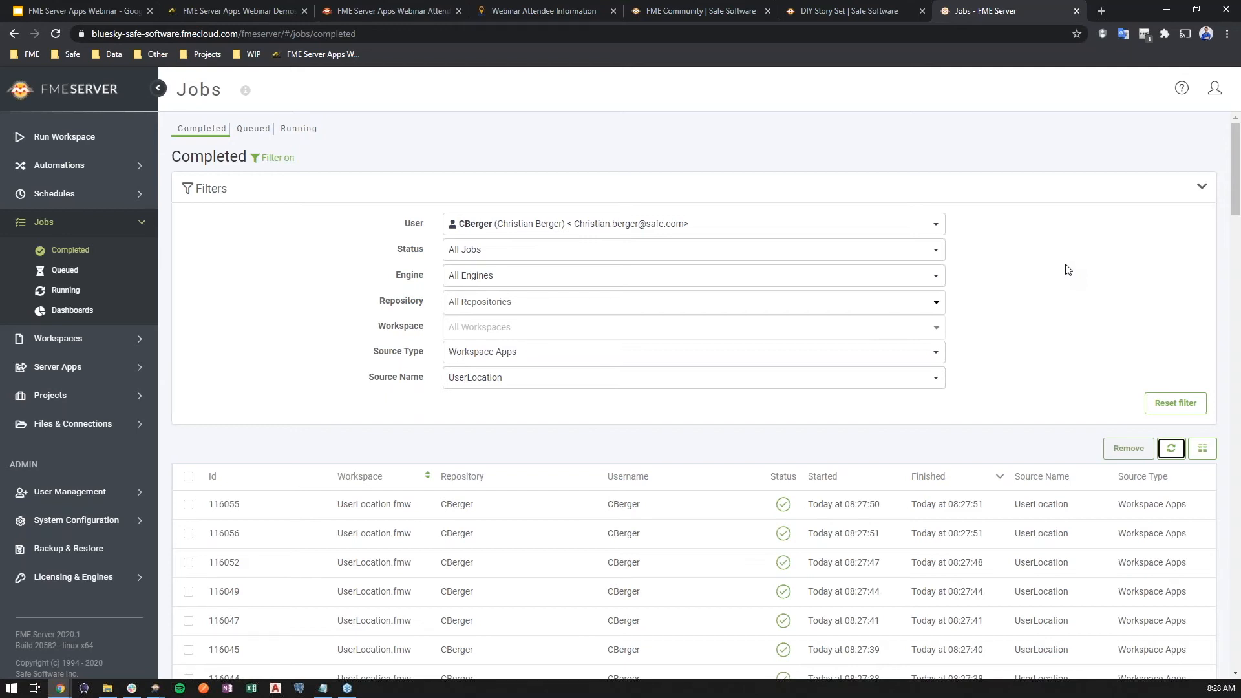
{"action": "left_click", "coordinate": [1172, 452]}
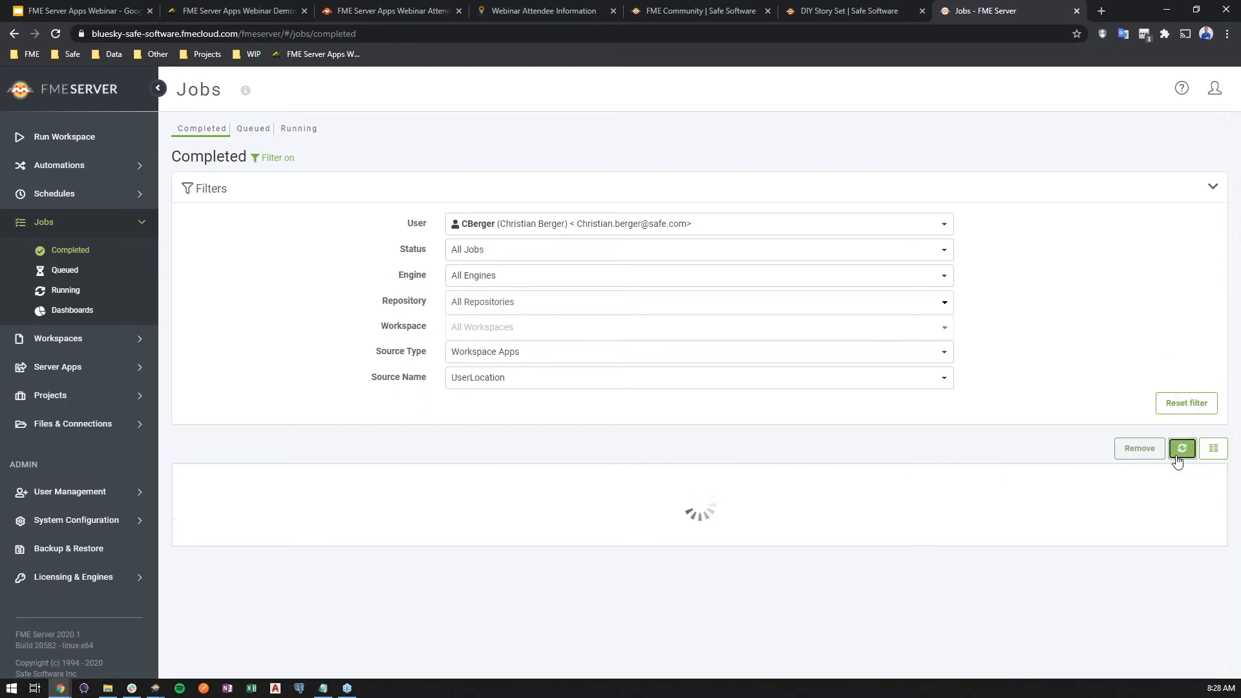
{"action": "scroll", "coordinate": [1203, 483], "scroll_direction": "down", "scroll_amount": 3}
{"action": "mouse_move", "coordinate": [1237, 236]}
{"action": "left_mouse_down"}
{"action": "mouse_move", "coordinate": [1238, 417]}
{"action": "mouse_move", "coordinate": [1235, 231]}
{"action": "left_mouse_up"}
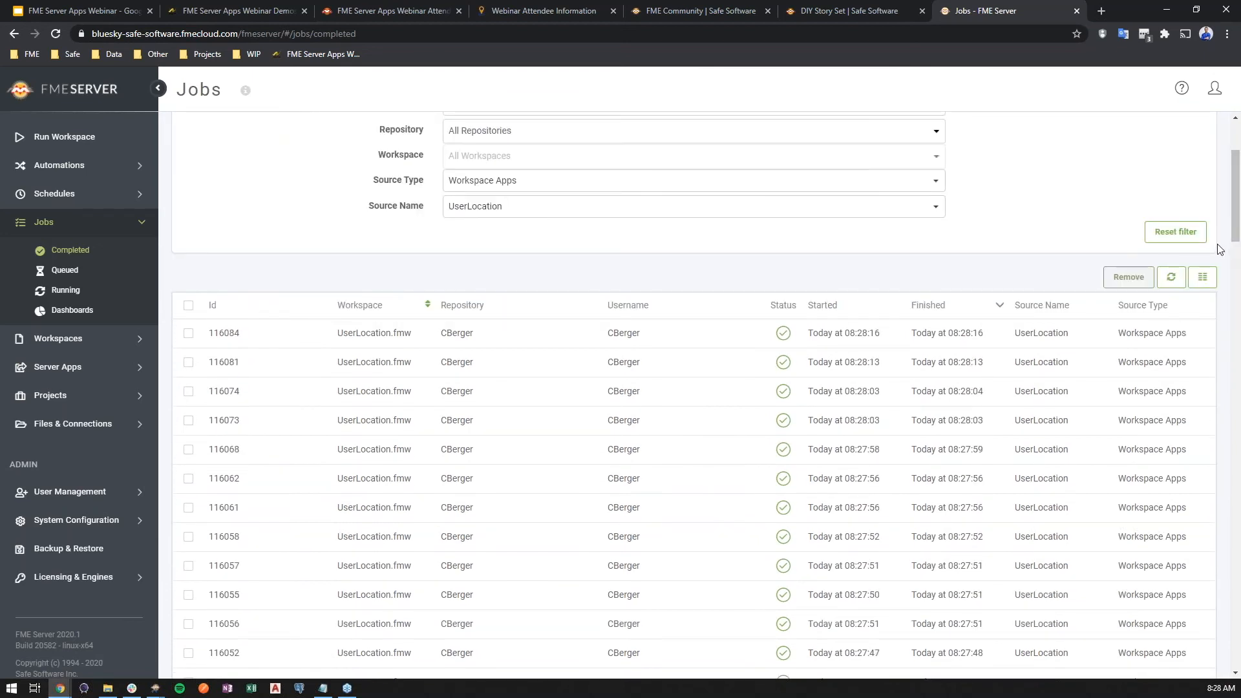
{"action": "left_click_drag", "start_coordinate": [1235, 235], "coordinate": [1237, 641]}
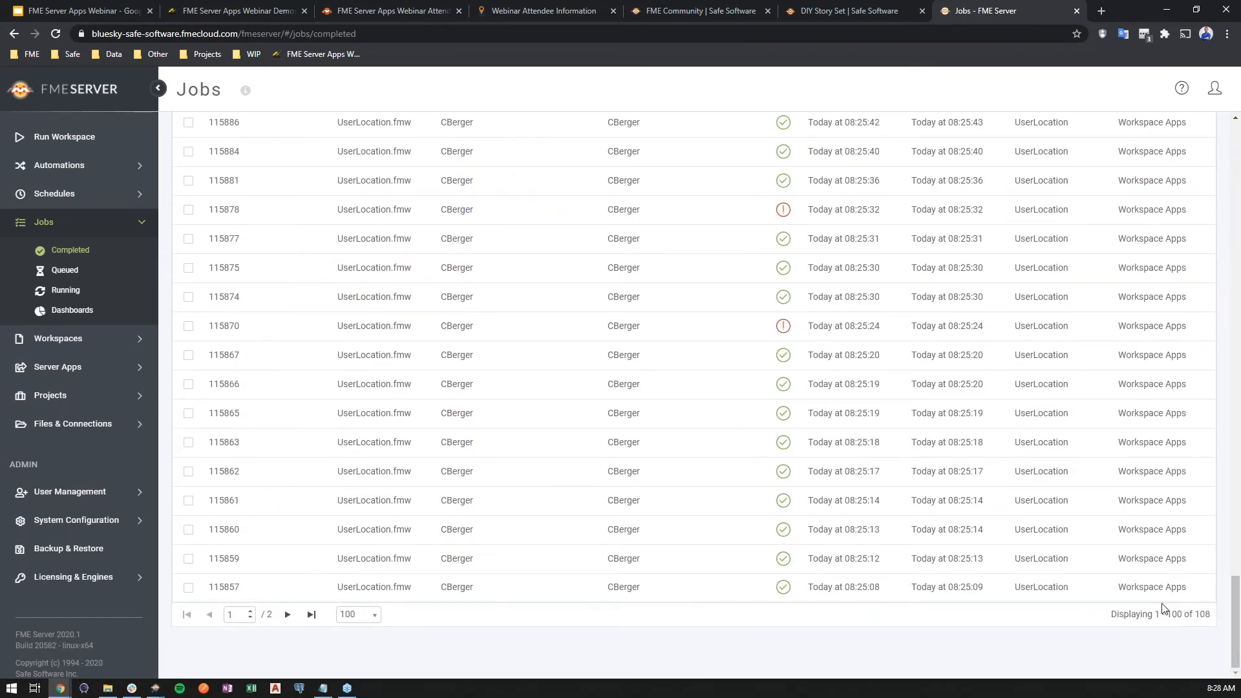
{"action": "left_click_drag", "start_coordinate": [1239, 605], "coordinate": [1236, 123]}
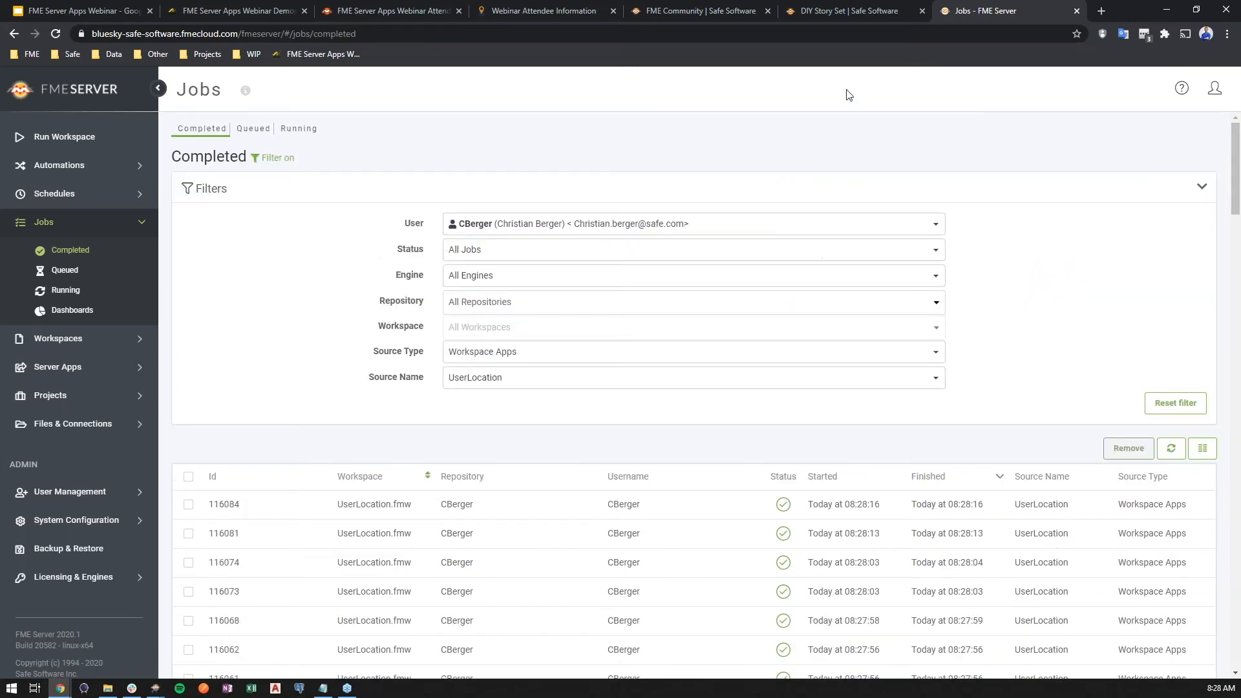
- Close the Webinar Attendee Information and attendee map browser tabs to return to the webinar demos gallery
{"action": "left_click", "coordinate": [572, 8]}
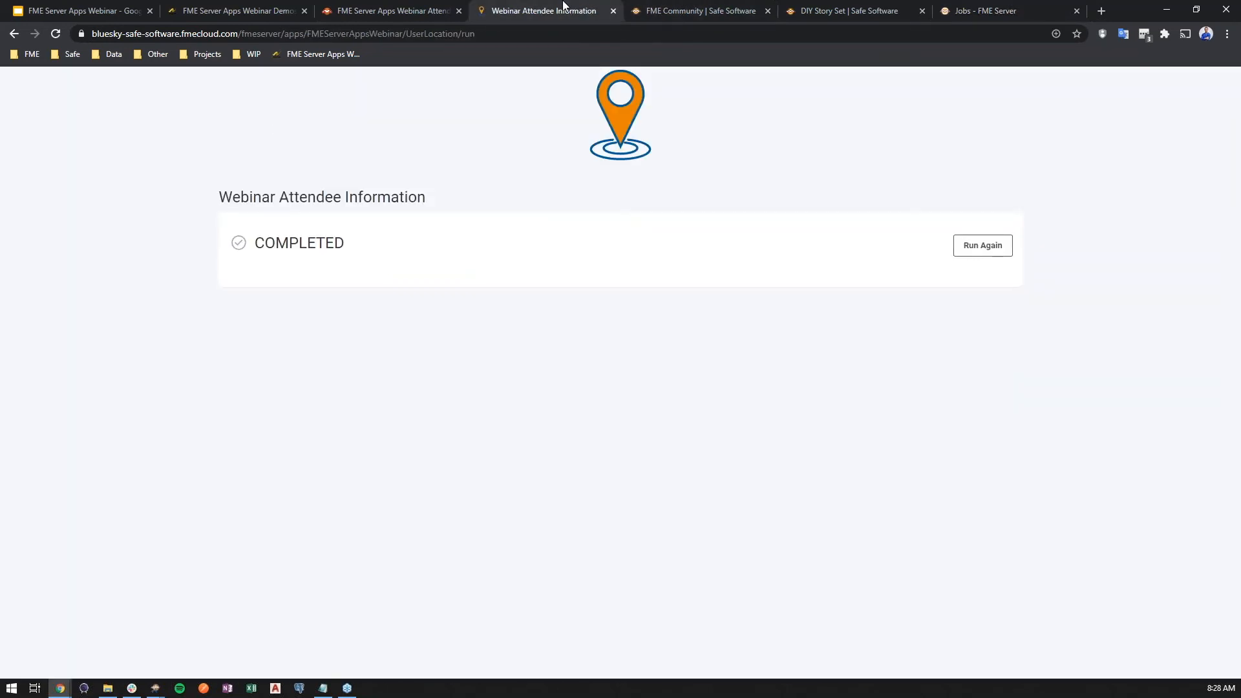
{"action": "key", "text": "ctrl+w"}
{"action": "left_click", "coordinate": [364, 6]}
{"action": "key", "text": "ctrl+w"}
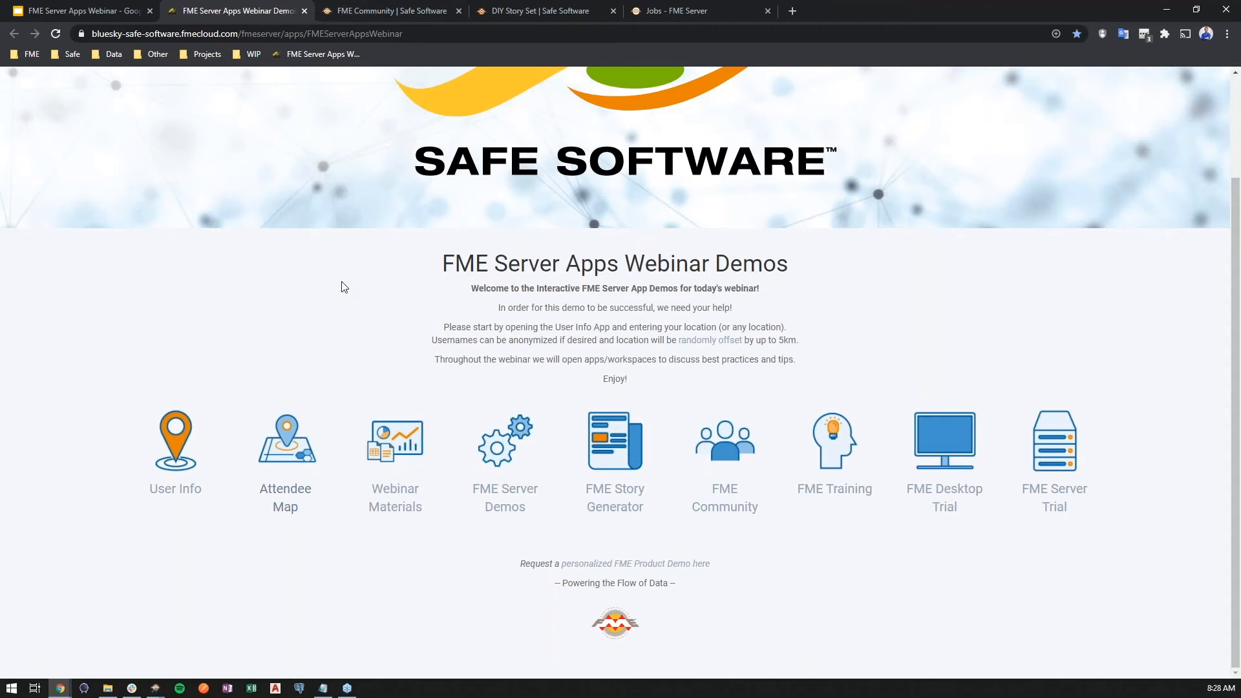
- Reopen the Attendee Map app from the gallery and examine the updated industry chart and worldwide attendee locations
{"action": "scroll", "coordinate": [300, 307], "scroll_direction": "up", "scroll_amount": 2}
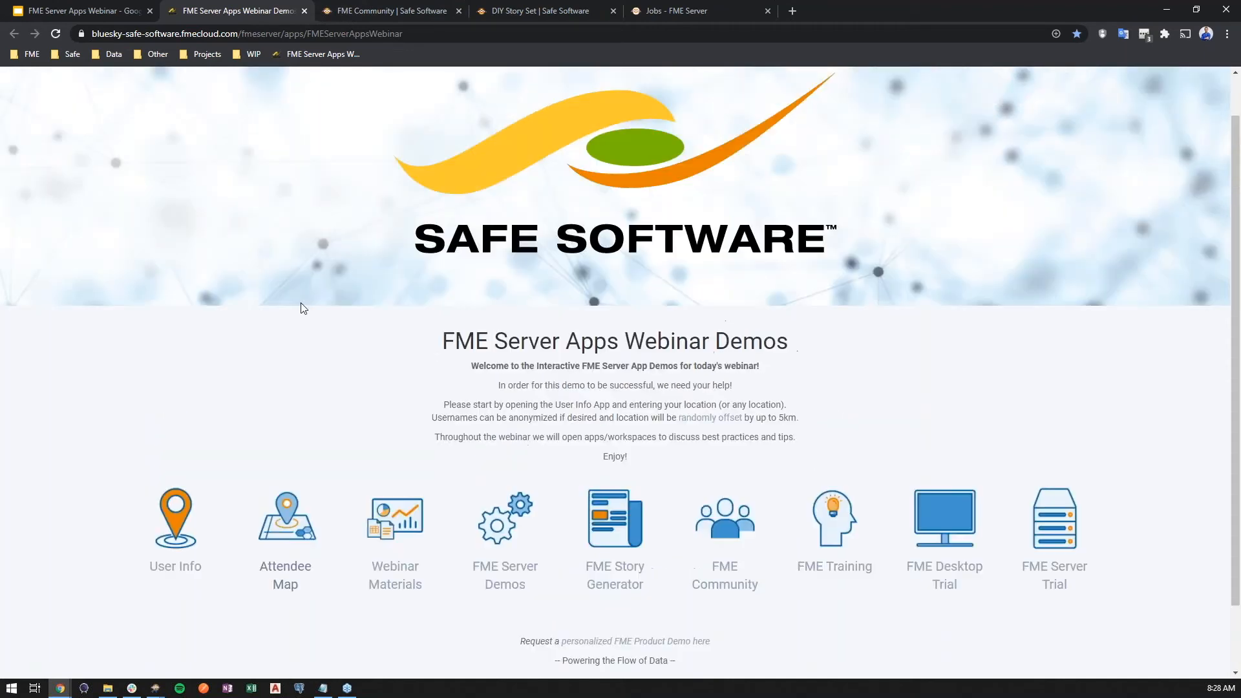
{"action": "scroll", "coordinate": [300, 307], "scroll_direction": "down", "scroll_amount": 1}
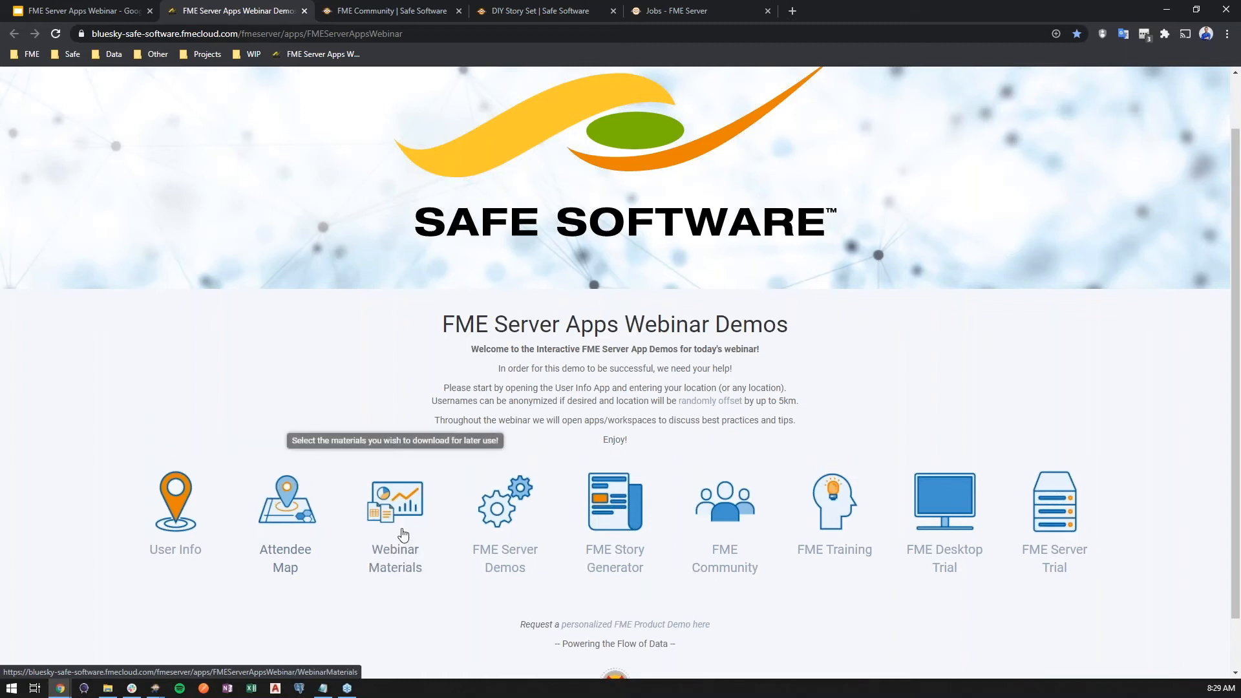
{"action": "left_click", "coordinate": [316, 525]}
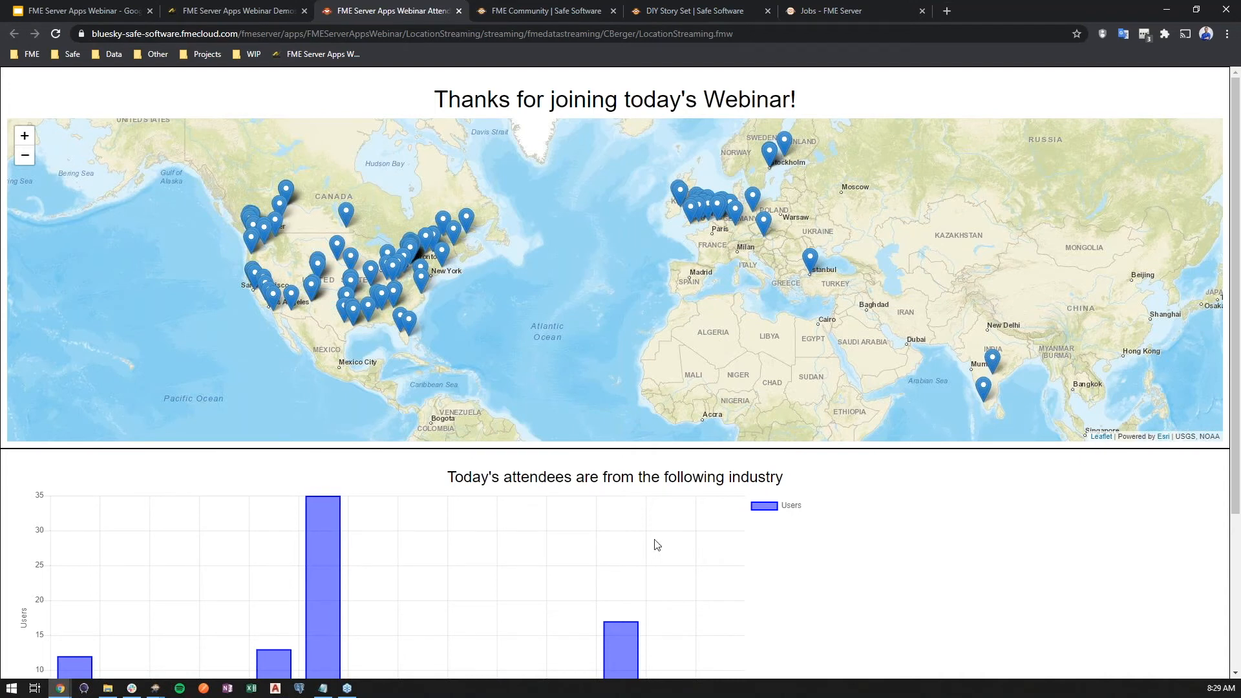
{"action": "scroll", "coordinate": [665, 526], "scroll_direction": "down", "scroll_amount": 3}
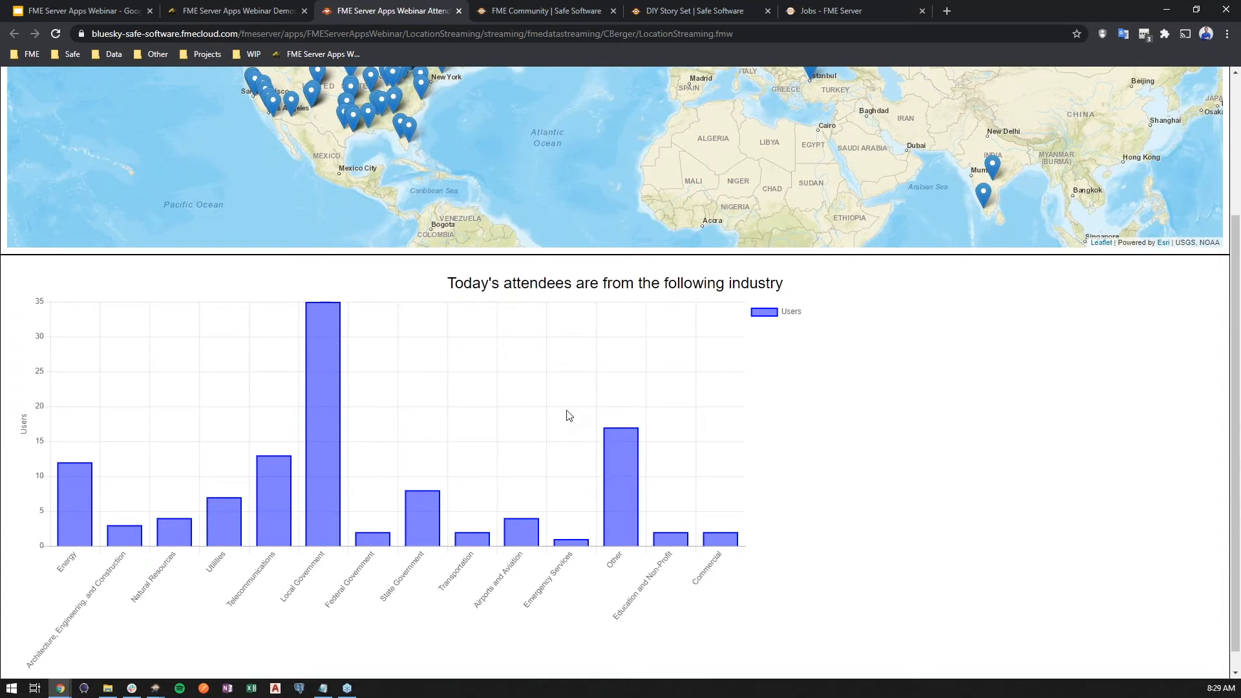
{"action": "scroll", "coordinate": [584, 457], "scroll_direction": "up", "scroll_amount": 3}
{"action": "scroll", "coordinate": [440, 342], "scroll_direction": "down", "scroll_amount": 1}
{"action": "left_click_drag", "start_coordinate": [440, 342], "coordinate": [502, 331]}
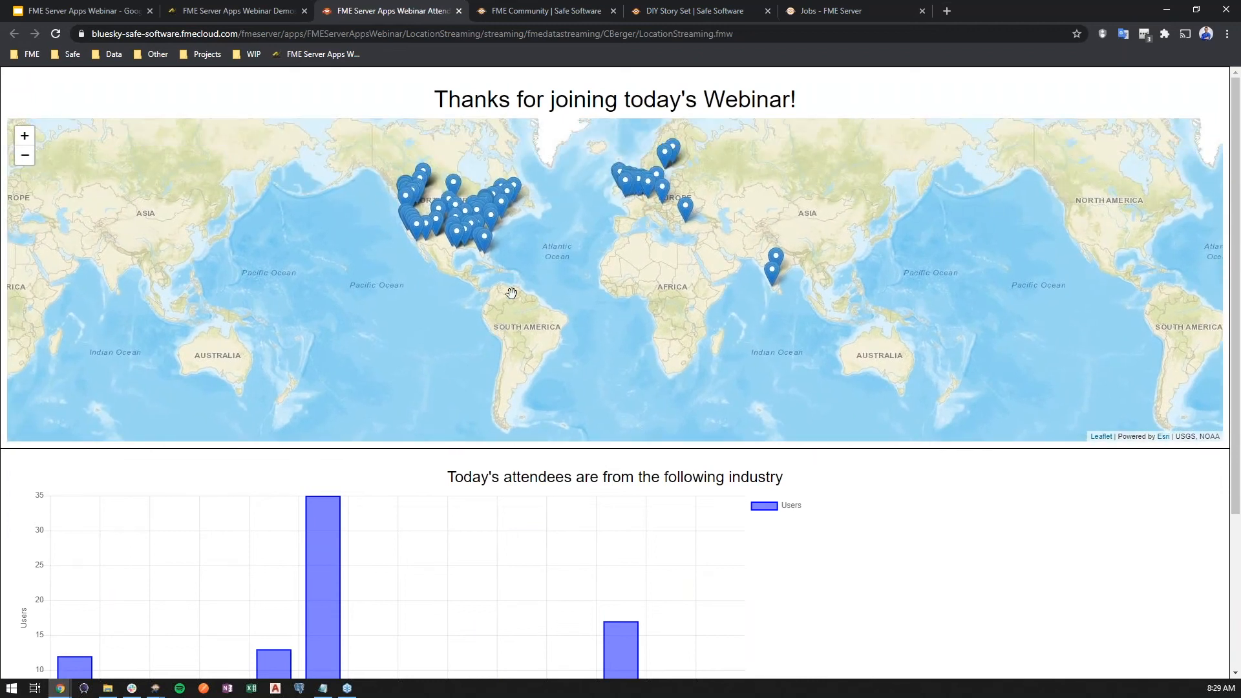
{"action": "scroll", "coordinate": [545, 238], "scroll_direction": "up", "scroll_amount": 1}
{"action": "left_click_drag", "start_coordinate": [582, 216], "coordinate": [584, 300]}
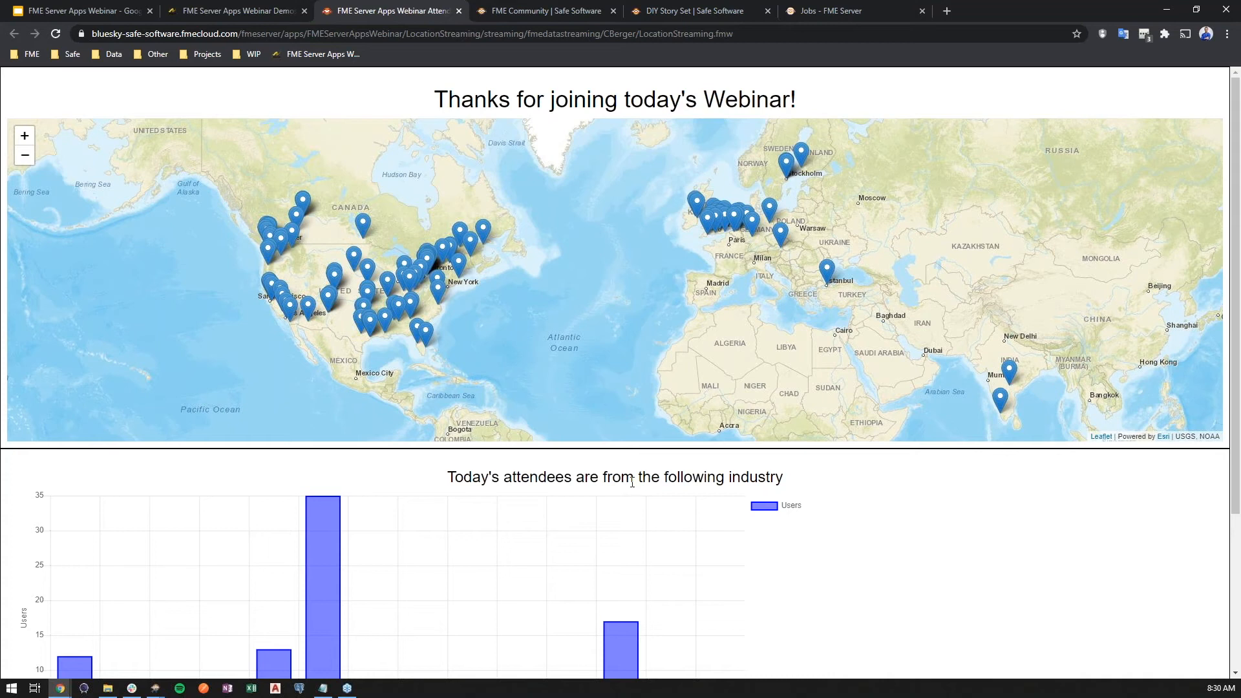
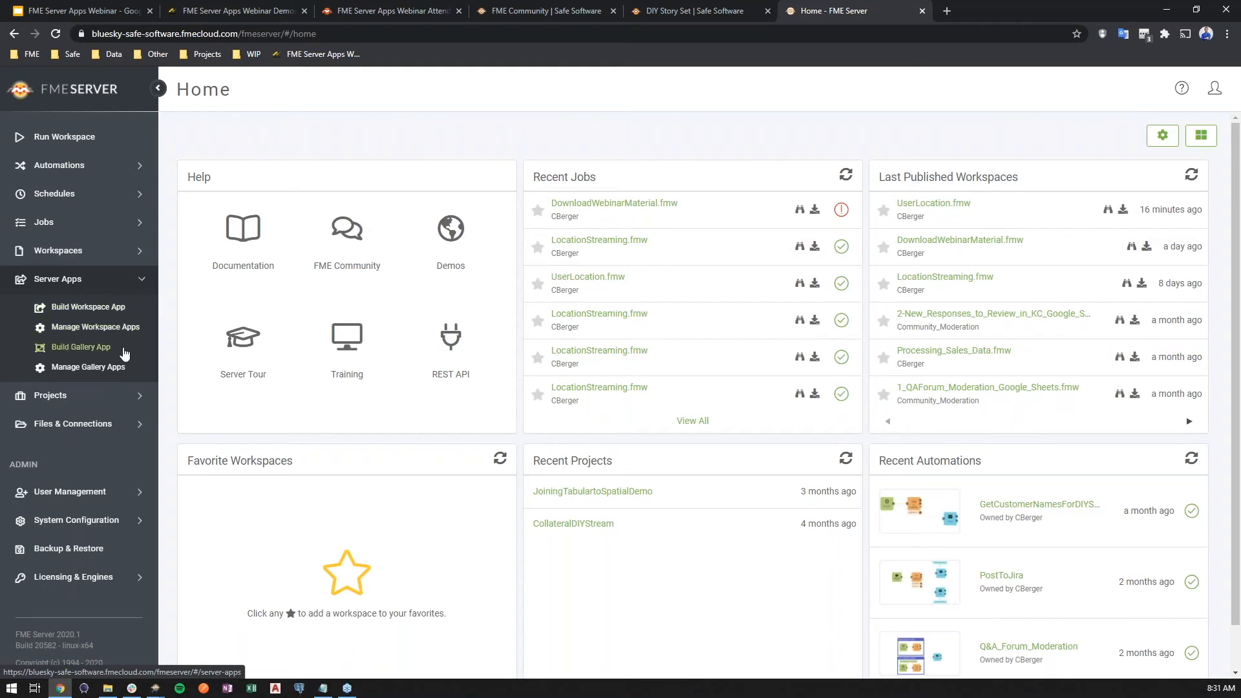
- Start building a gallery app named WebinarGalleryDemo and title it "FME Server Apps Webinar Demos", copying both texts from the prepared notes
{"action": "left_click", "coordinate": [124, 349]}
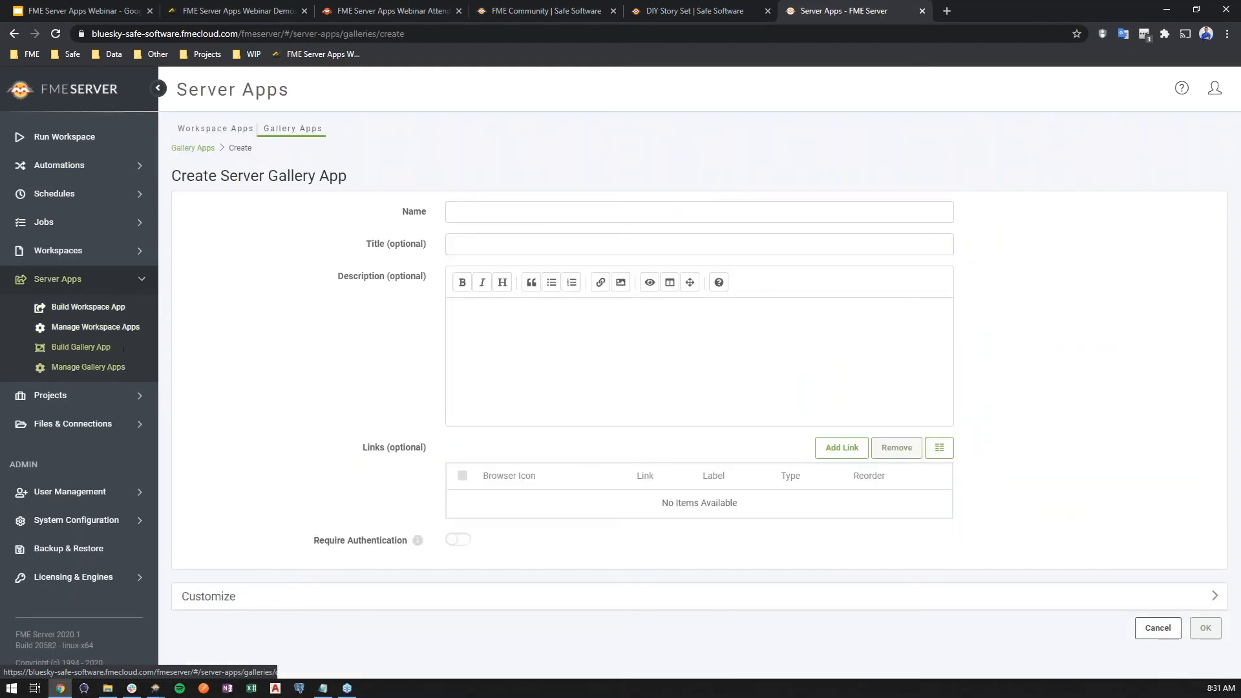
{"action": "key", "text": "alt+Tab"}
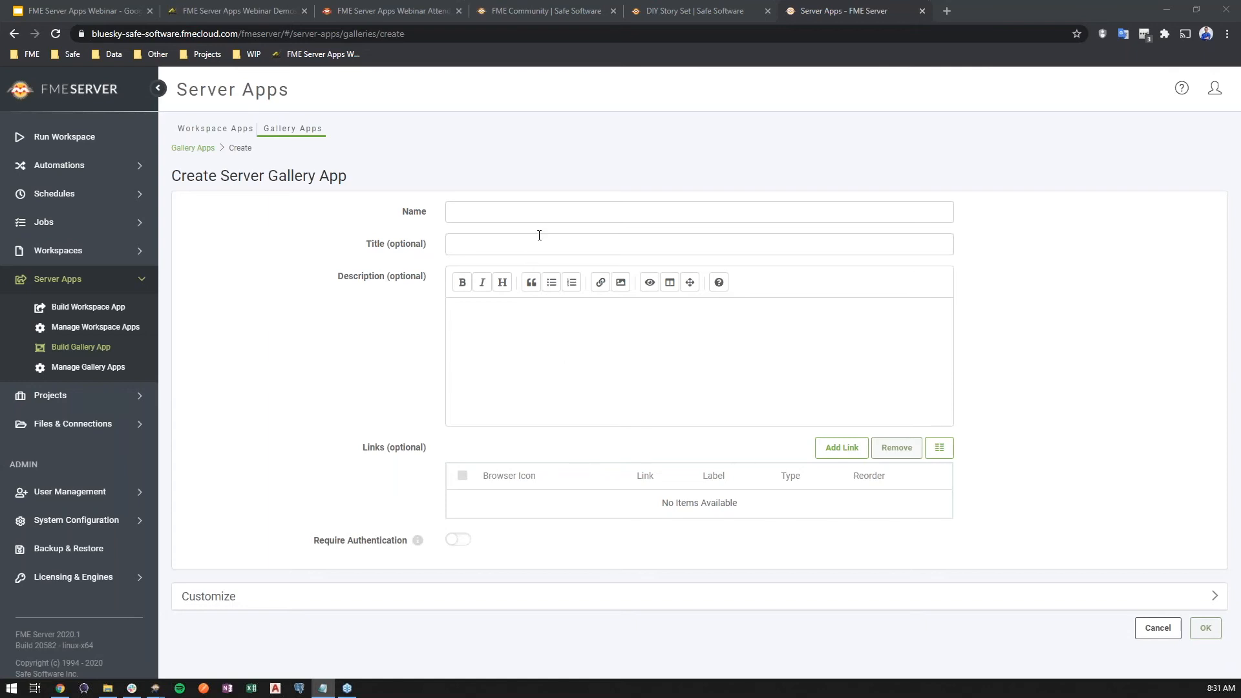
{"action": "left_click", "coordinate": [556, 220]}
{"action": "type", "text": "WebinarGalleryDemo"}
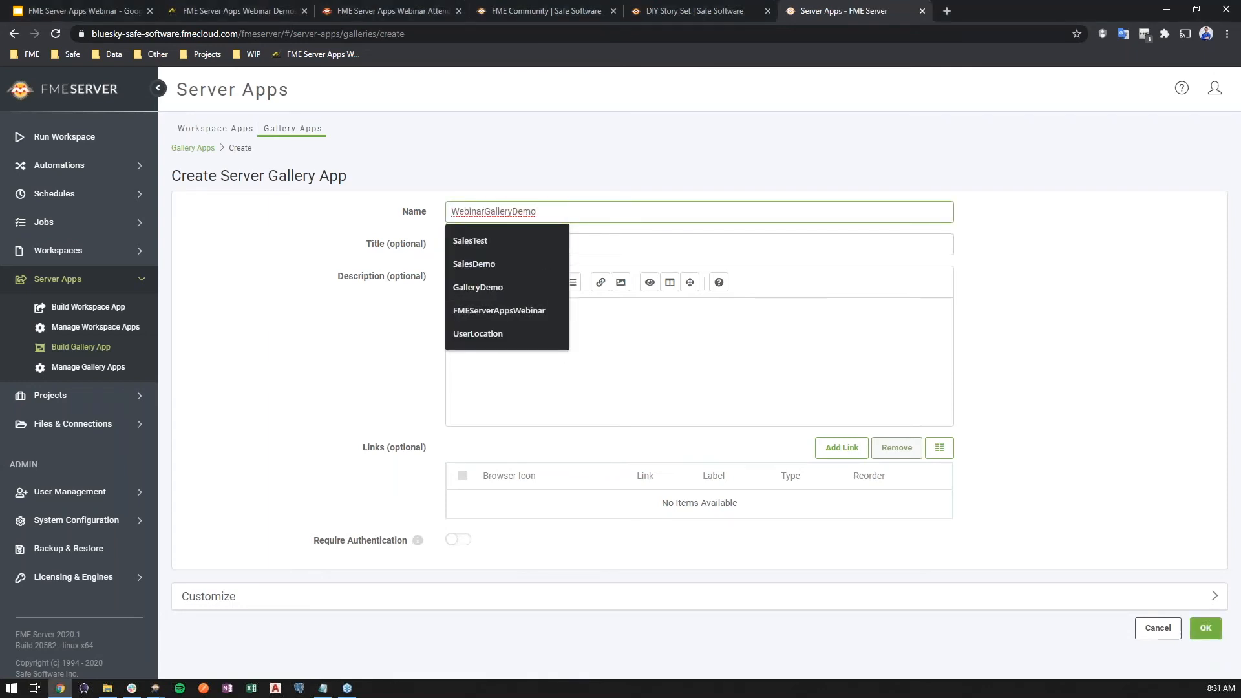
{"action": "key", "text": "alt+Tab"}
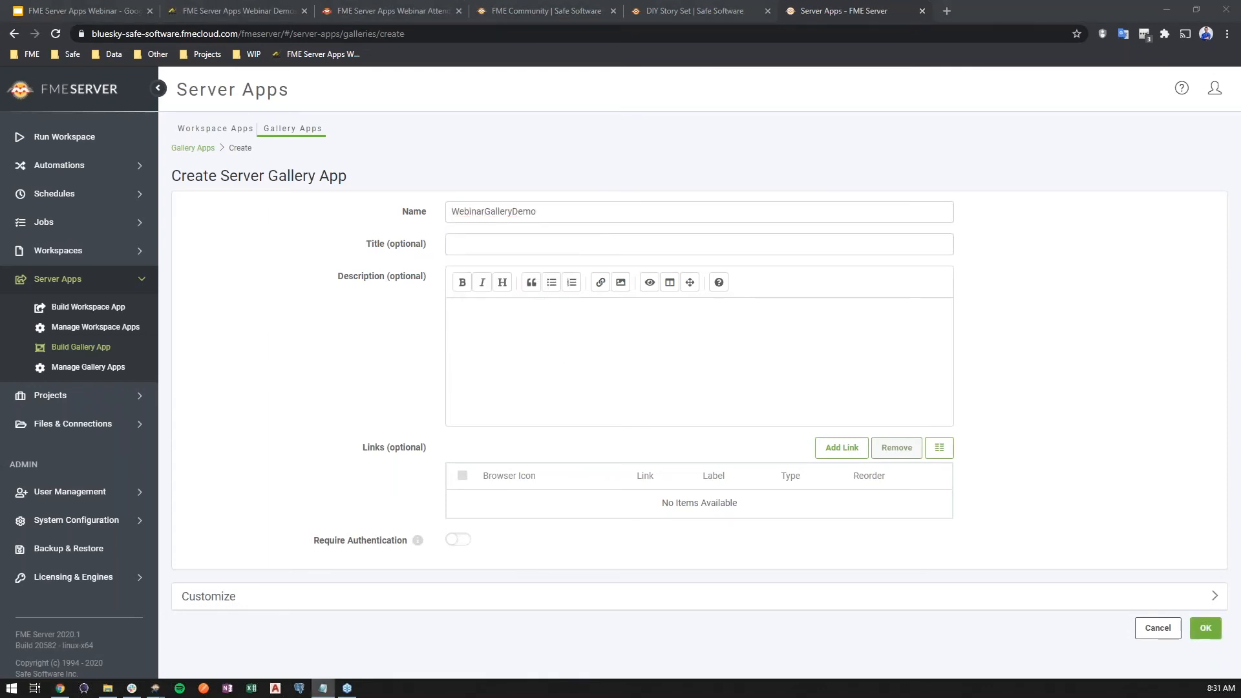
{"action": "left_click", "coordinate": [622, 246]}
{"action": "type", "text": "FME Server Apps Webinar Demos"}
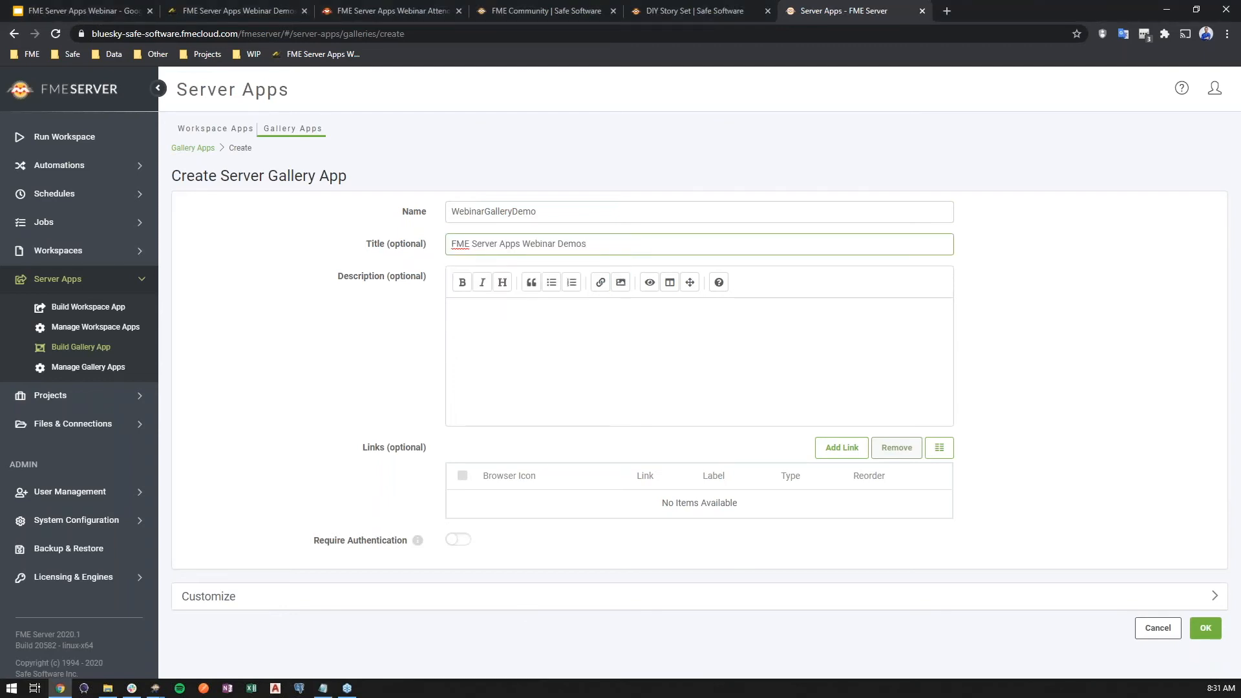
- Copy the "Welcome to the Interactive FME Server App Demos for today's webinar!" text into the description and preview its formatting
{"action": "key", "text": "alt+Tab"}
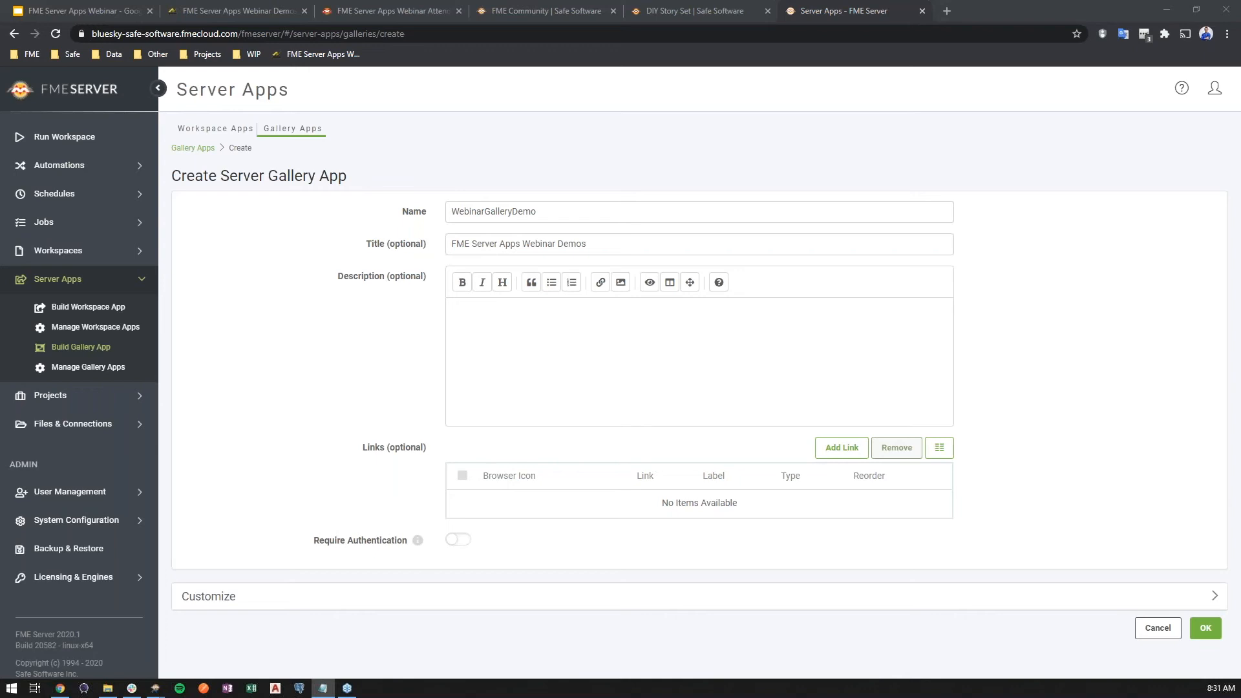
{"action": "left_click", "coordinate": [737, 385]}
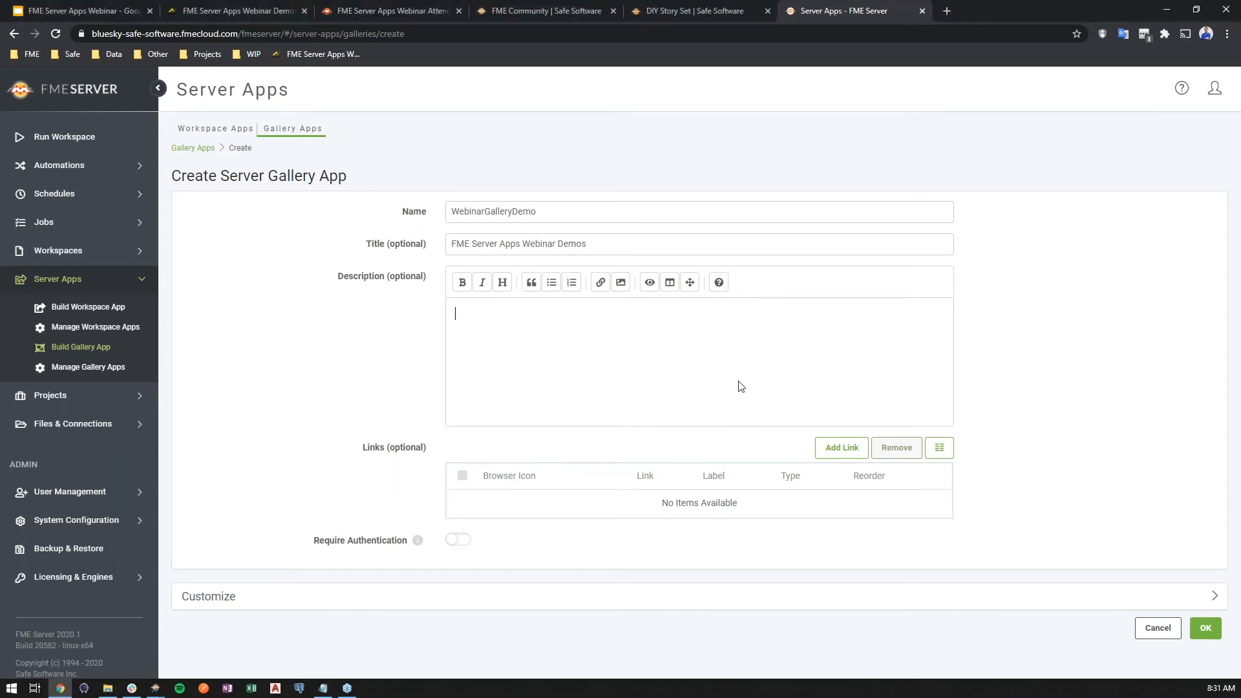
{"action": "key", "text": "ctrl+v"}
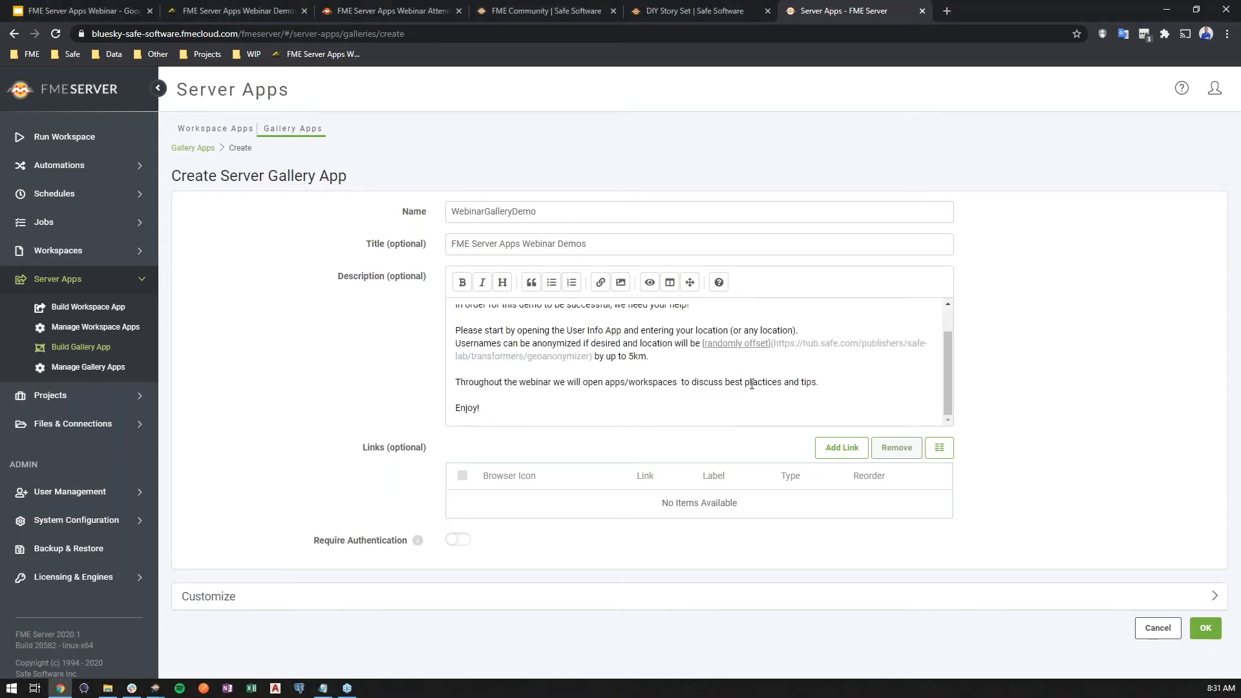
{"action": "scroll", "coordinate": [745, 385], "scroll_direction": "up", "scroll_amount": 2}
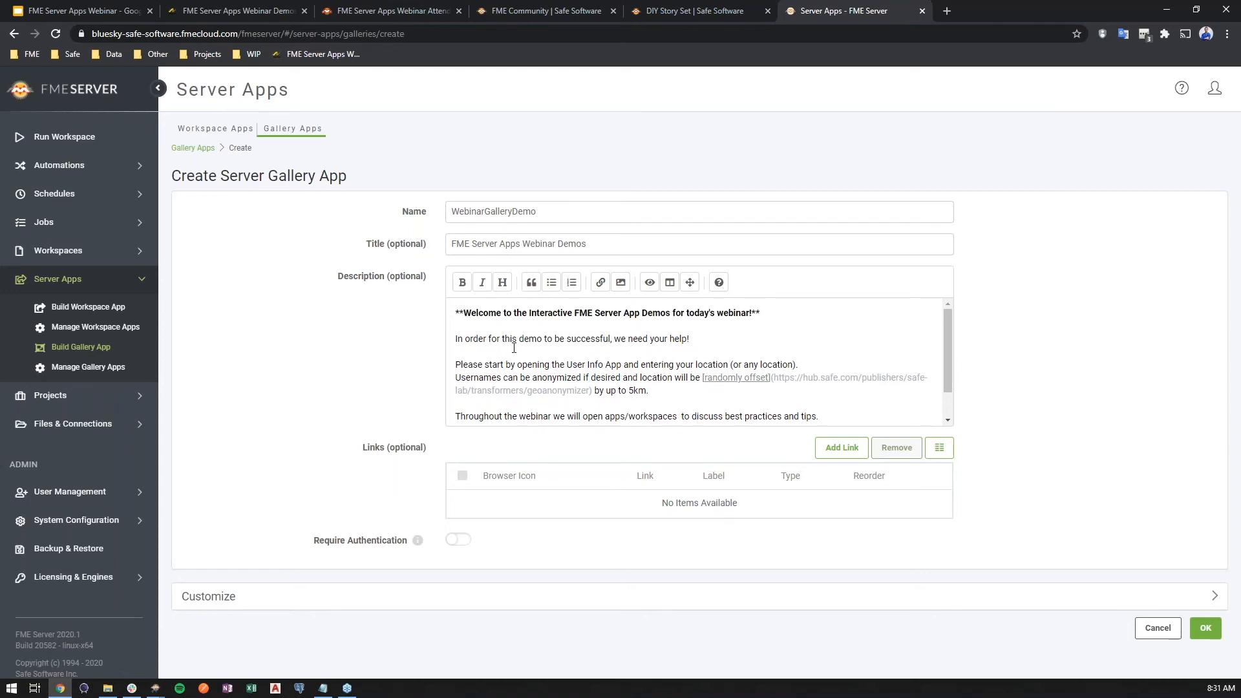
{"action": "scroll", "coordinate": [756, 387], "scroll_direction": "down", "scroll_amount": 1}
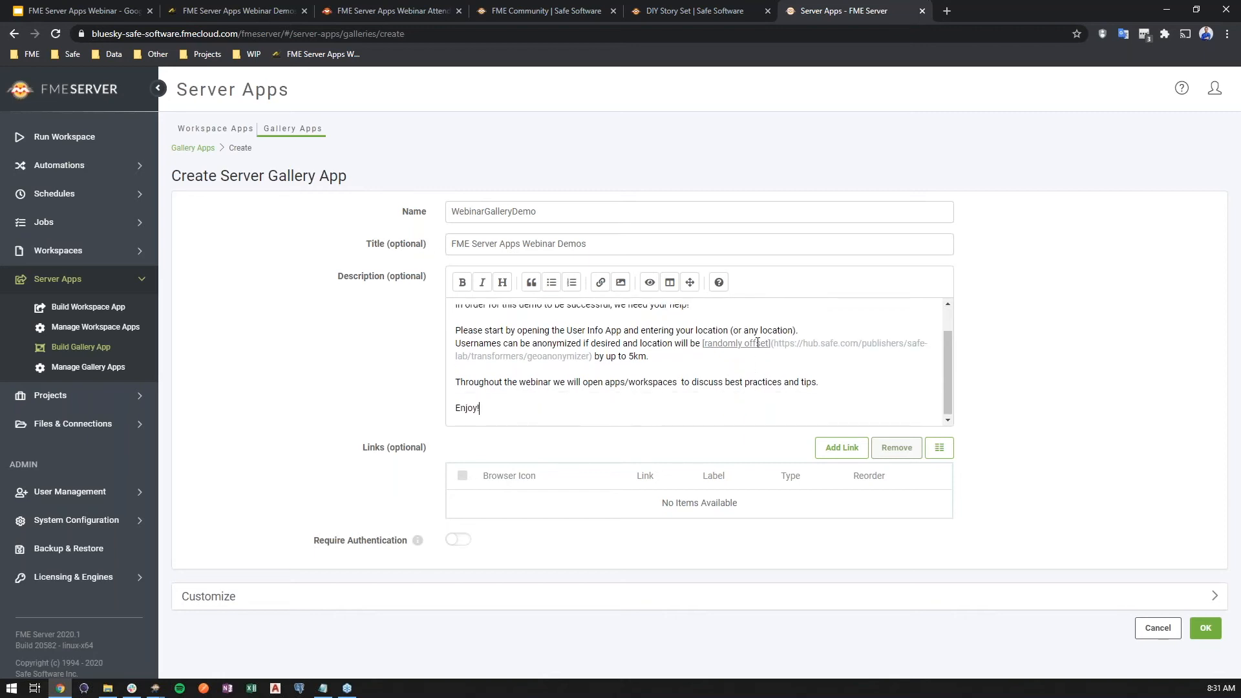
{"action": "left_click", "coordinate": [654, 284]}
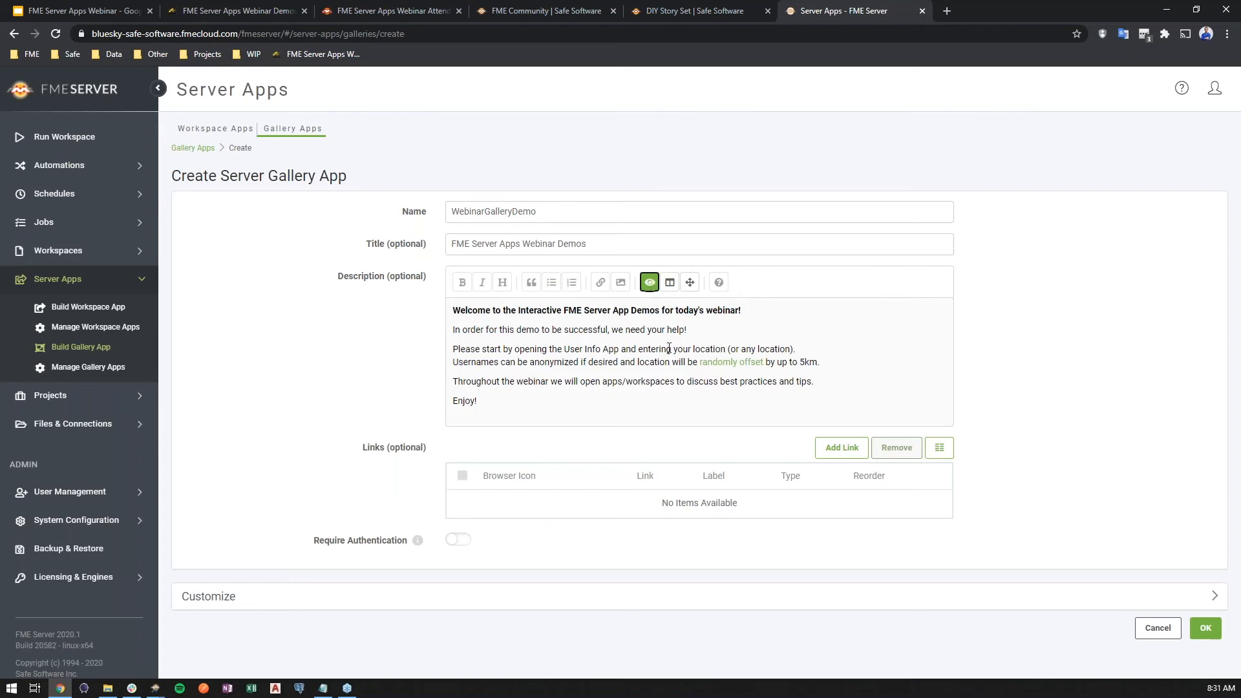
{"action": "left_click", "coordinate": [649, 282]}
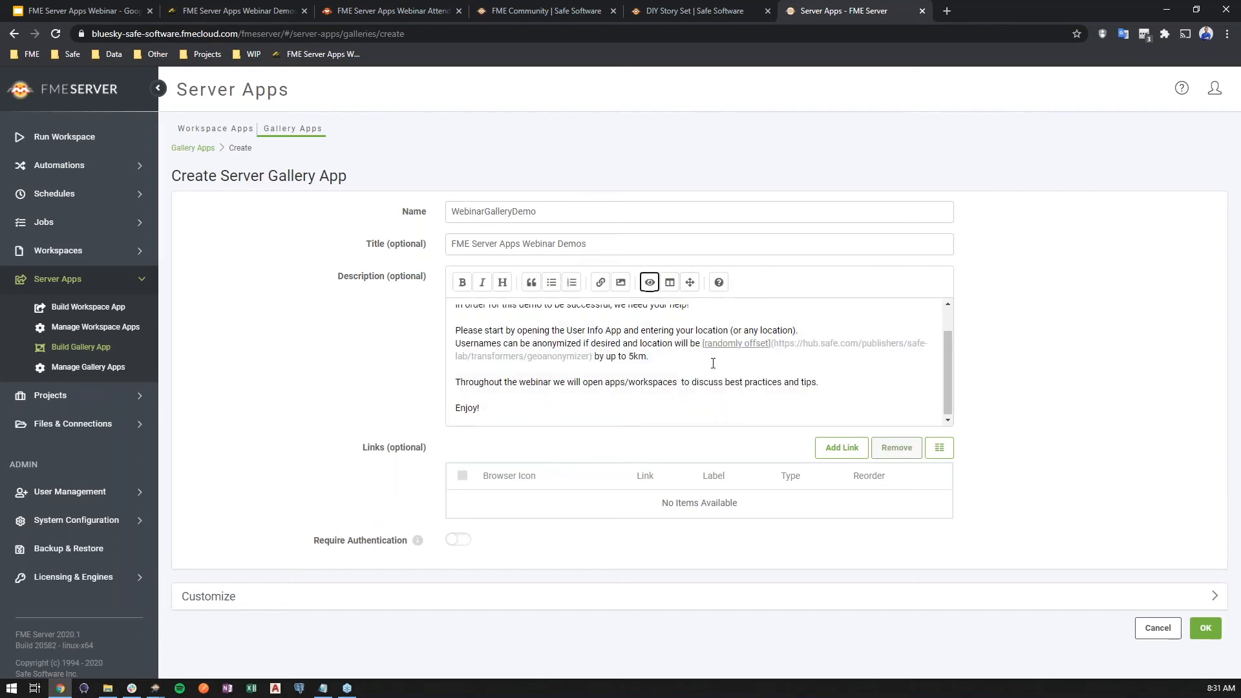
- Start a new gallery link of type Workspace App that points to the UserLocation app
{"action": "left_click", "coordinate": [843, 449]}
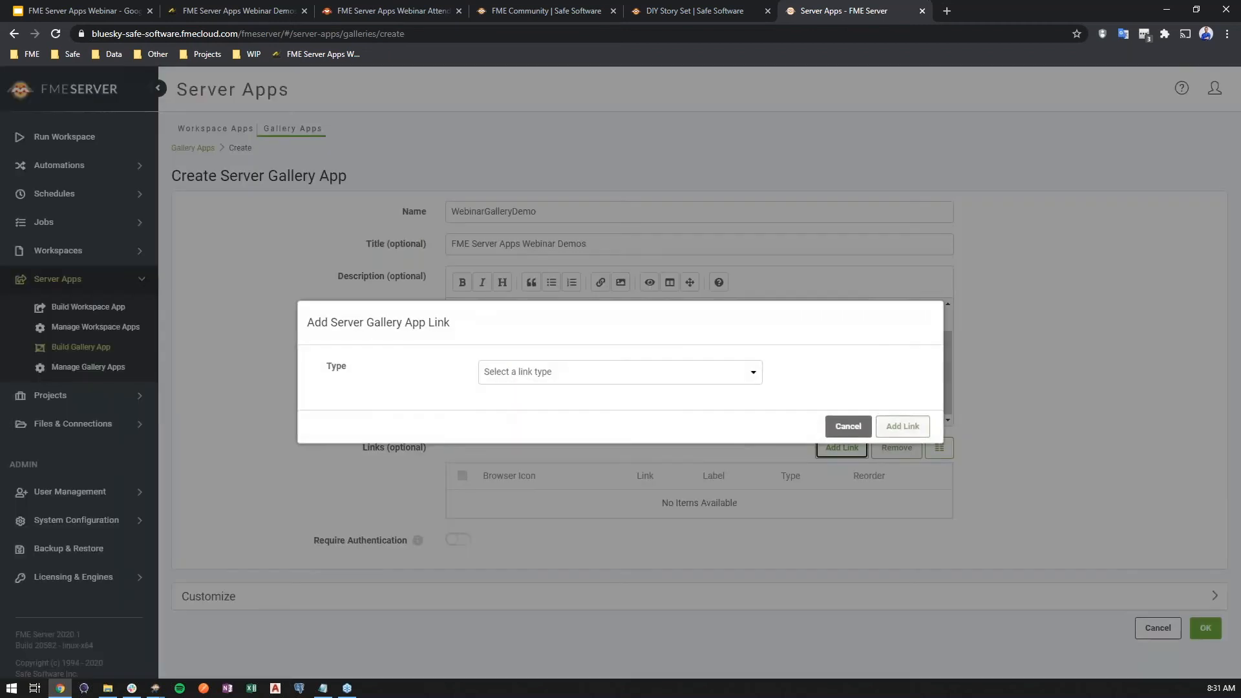
{"action": "left_click", "coordinate": [676, 378]}
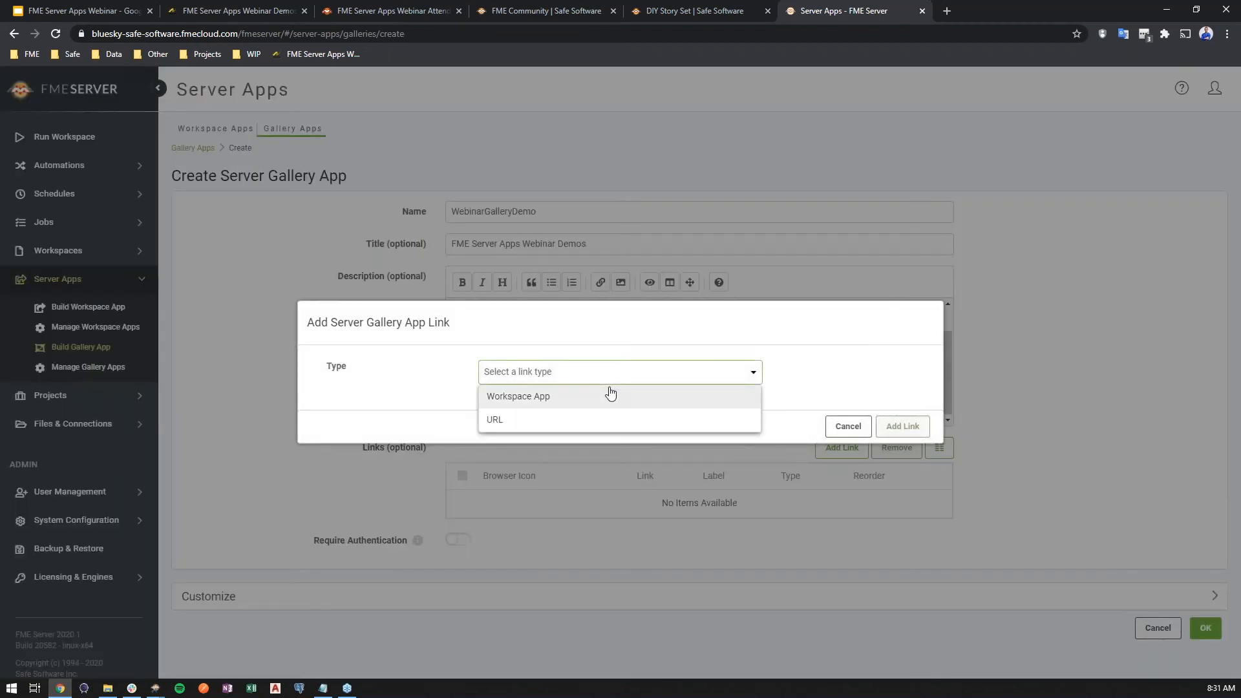
{"action": "left_click", "coordinate": [566, 403]}
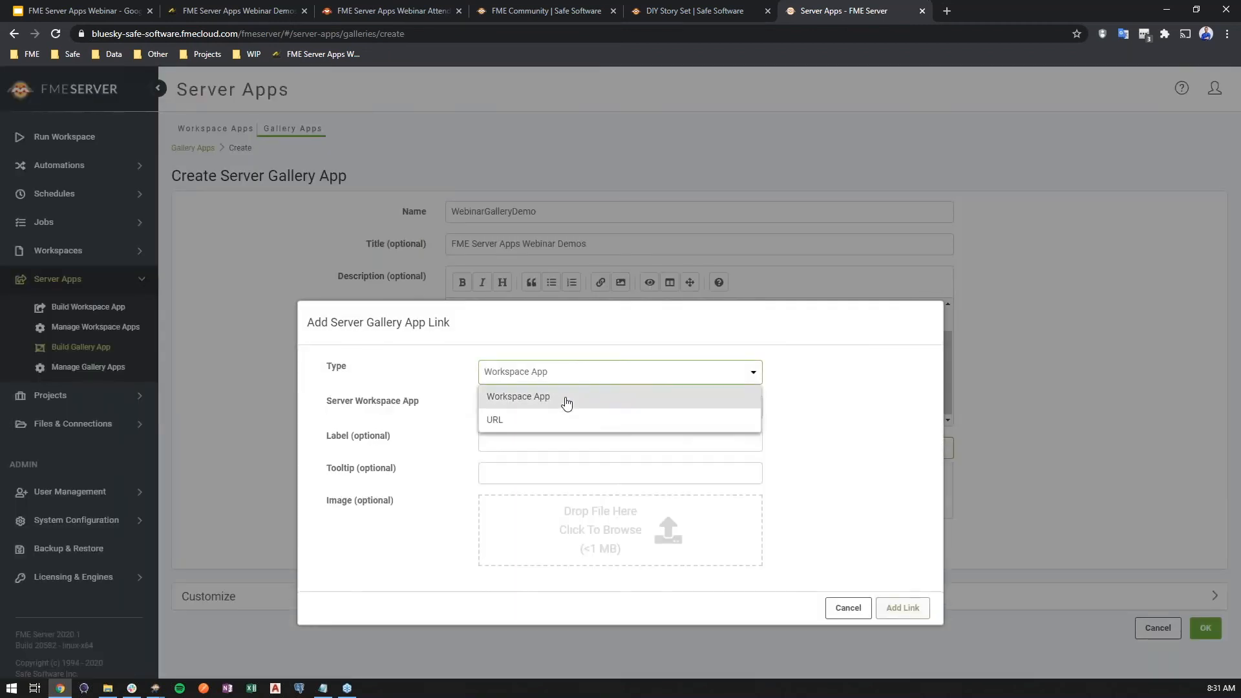
{"action": "left_click", "coordinate": [556, 405]}
{"action": "scroll", "coordinate": [581, 485], "scroll_direction": "down", "scroll_amount": 10}
{"action": "left_click", "coordinate": [509, 537]}
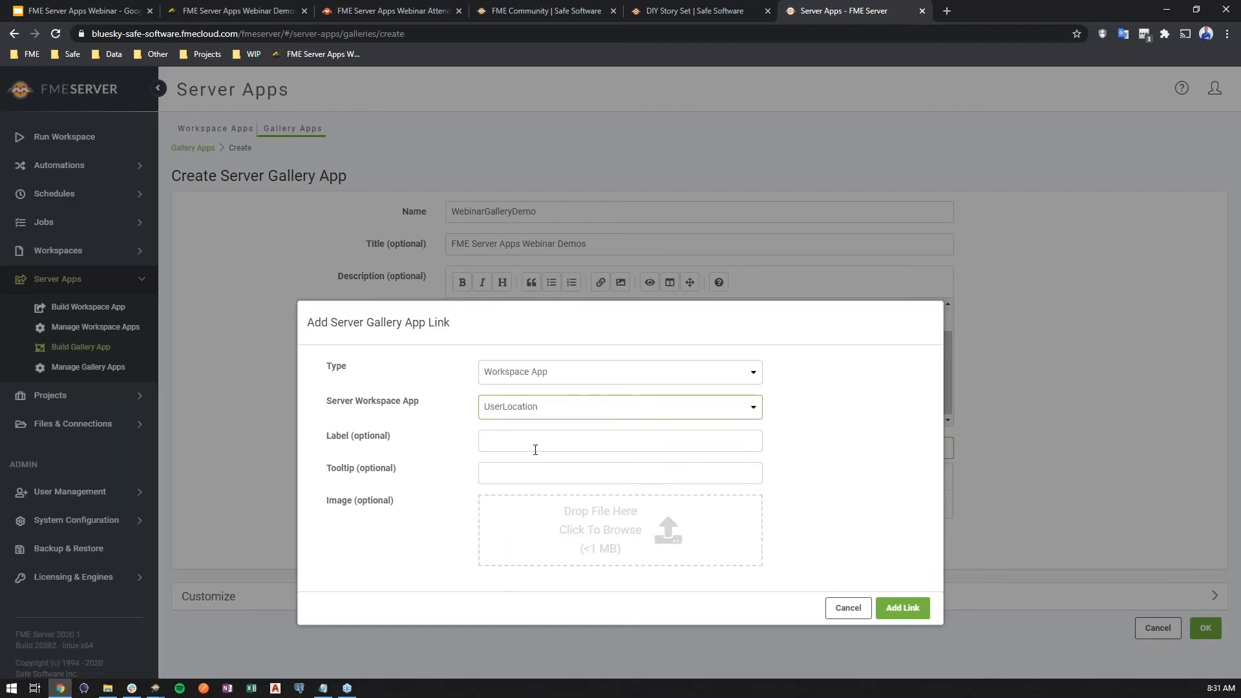
- Label the link "User Location", set its tooltip to "Enter your info here!", attach the map pin image and add it to the gallery
{"action": "left_click", "coordinate": [535, 442]}
{"action": "type", "text": "User Location"}
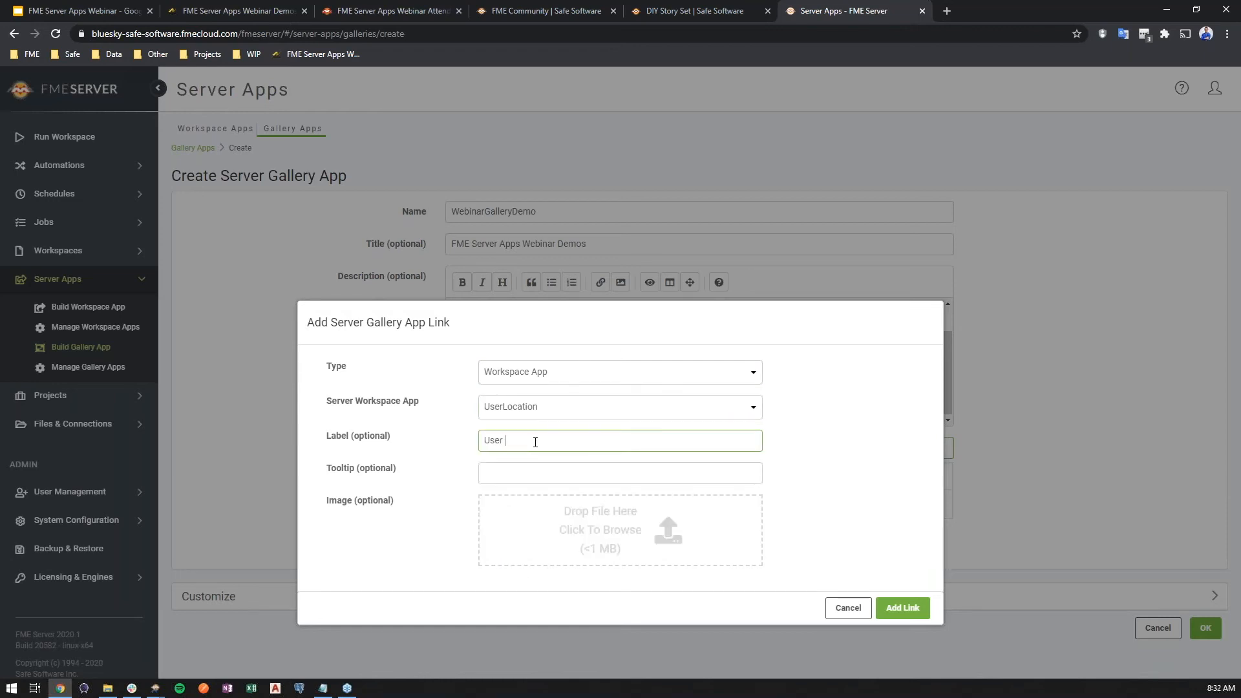
{"action": "left_click", "coordinate": [535, 471]}
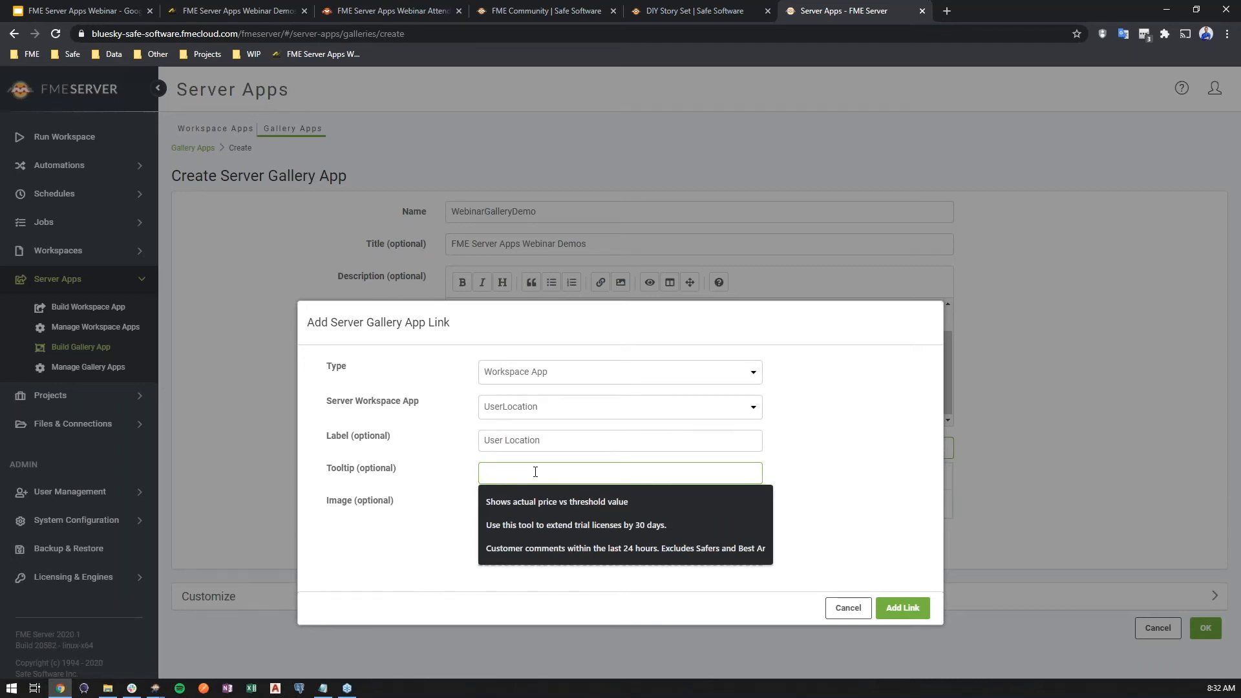
{"action": "type", "text": "Enter your"}
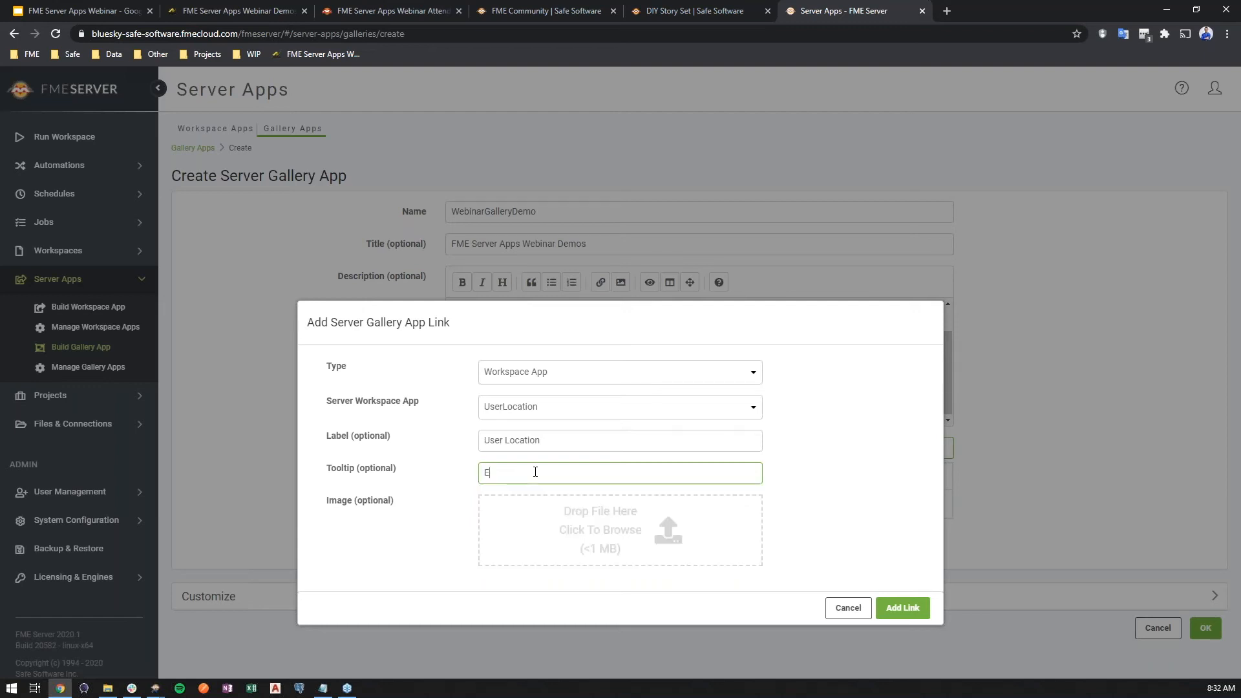
{"action": "type", "text": " info here!"}
{"action": "left_click", "coordinate": [603, 515]}
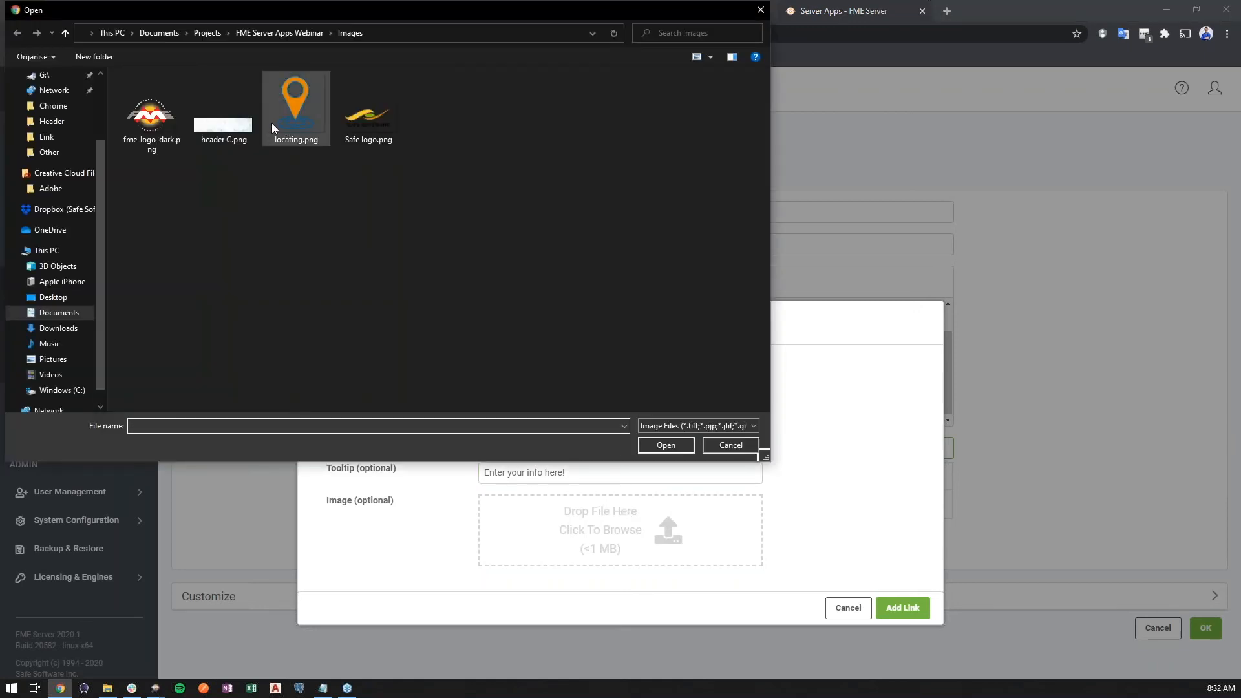
{"action": "double_click", "coordinate": [272, 128]}
{"action": "left_click", "coordinate": [897, 577]}
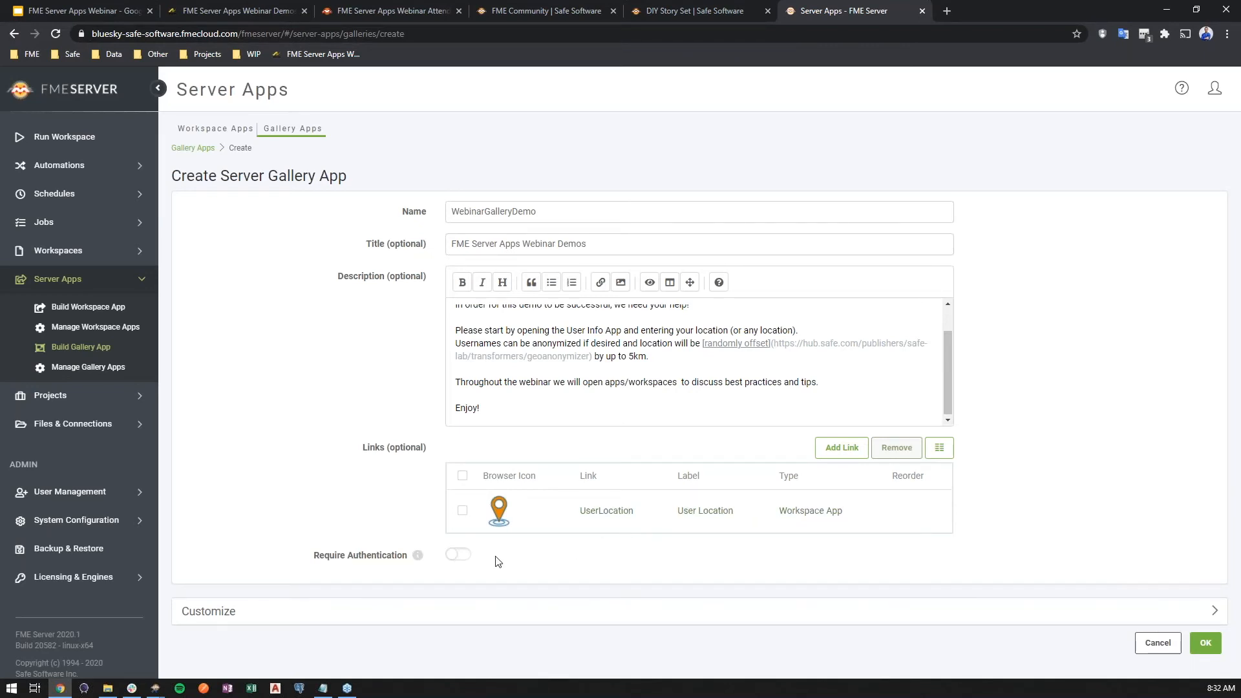
- Keep authentication off and customize the gallery with Safe logo.png as browser icon and heading logo, and header C.png as heading banner
{"action": "left_click", "coordinate": [467, 557]}
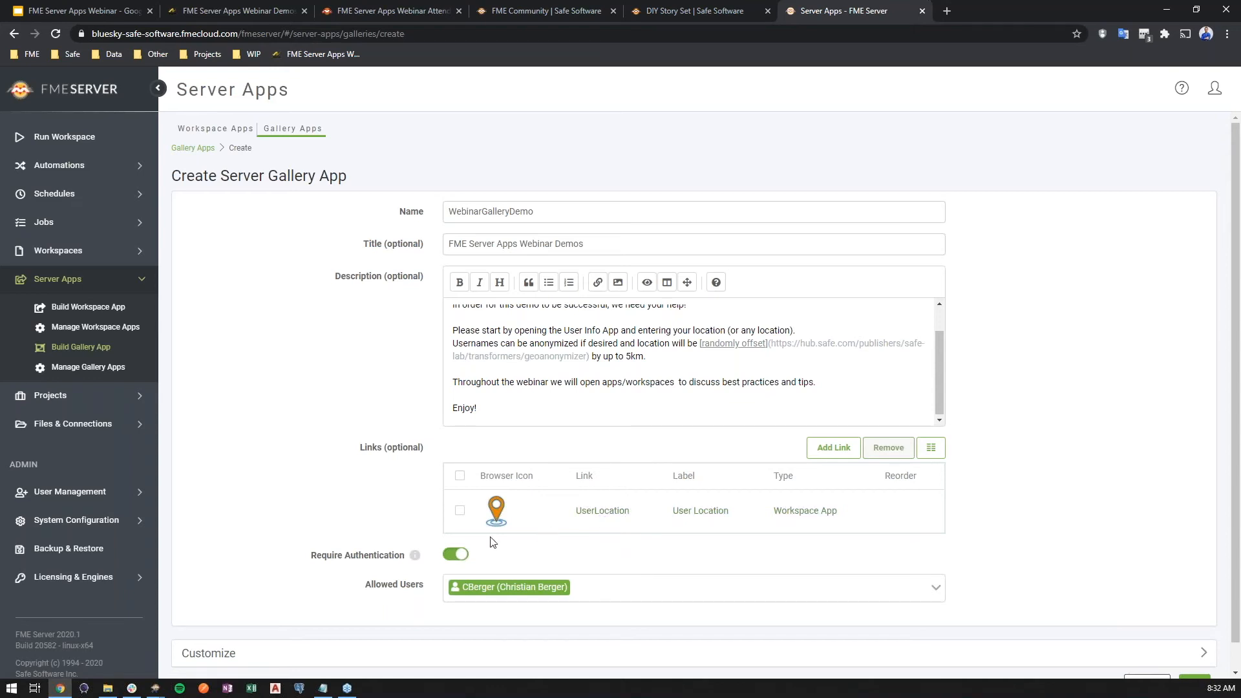
{"action": "left_click", "coordinate": [460, 555]}
{"action": "left_click", "coordinate": [411, 617]}
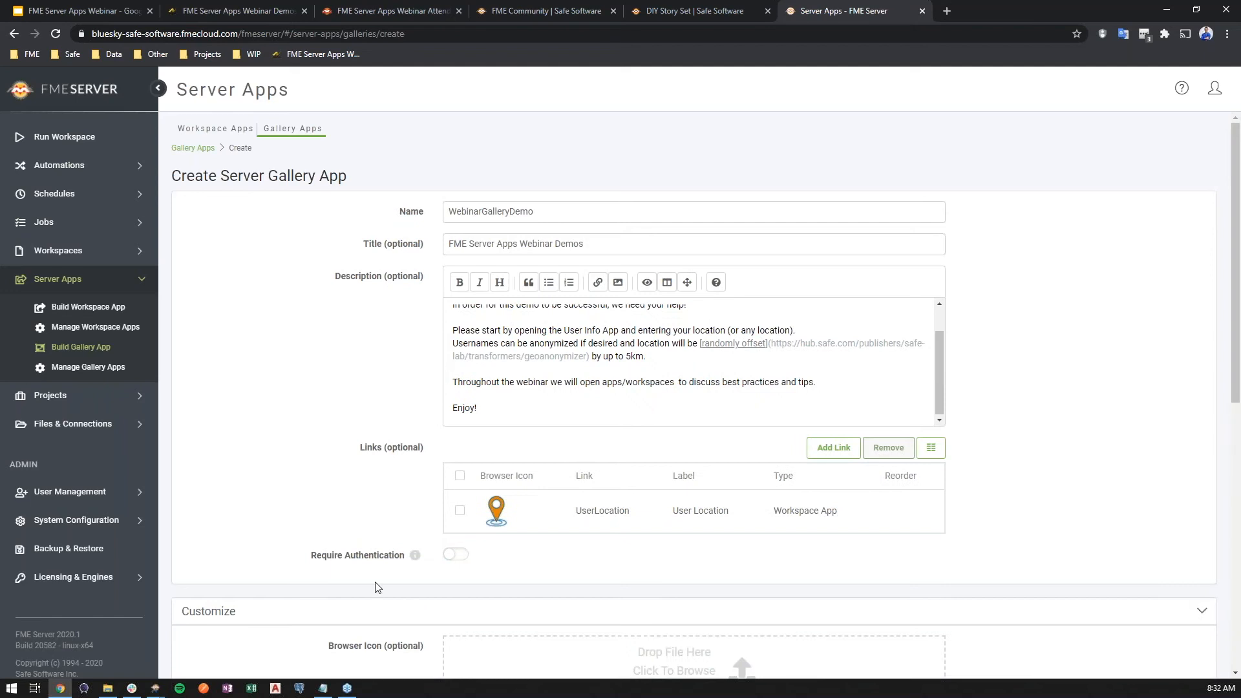
{"action": "scroll", "coordinate": [360, 579], "scroll_direction": "down", "scroll_amount": 7}
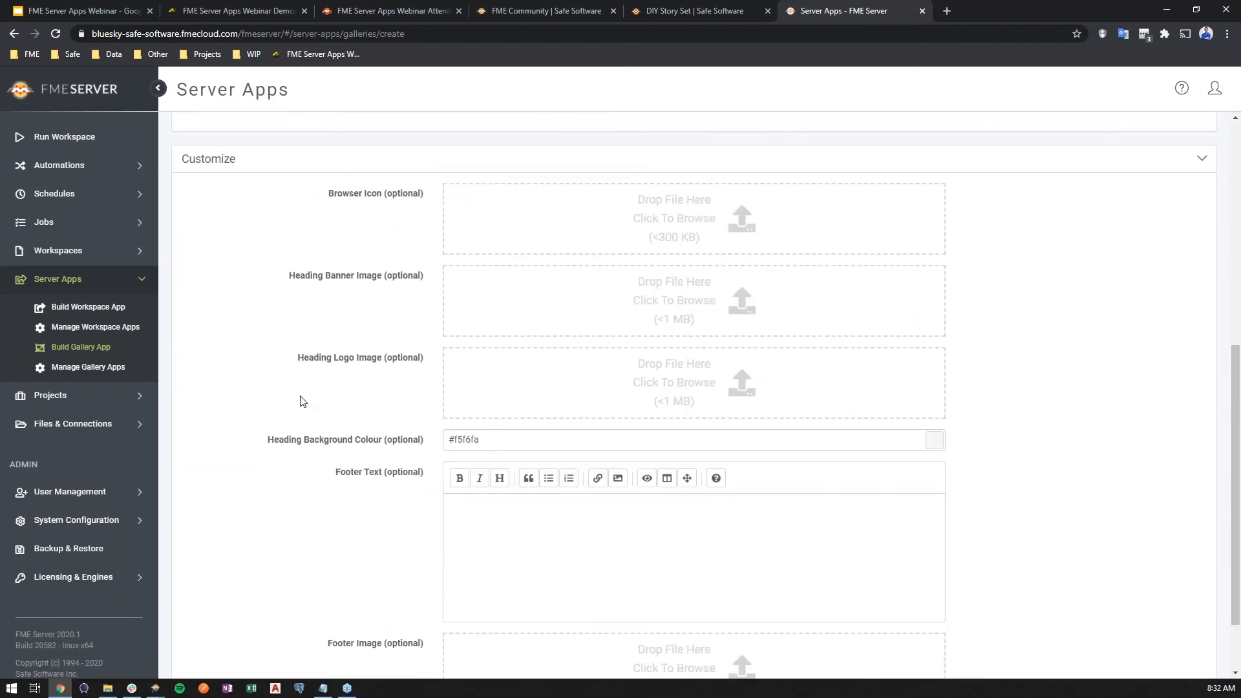
{"action": "left_click", "coordinate": [108, 688]}
{"action": "left_click_drag", "start_coordinate": [671, 178], "coordinate": [340, 337]}
{"action": "left_click_drag", "start_coordinate": [383, 500], "coordinate": [597, 210]}
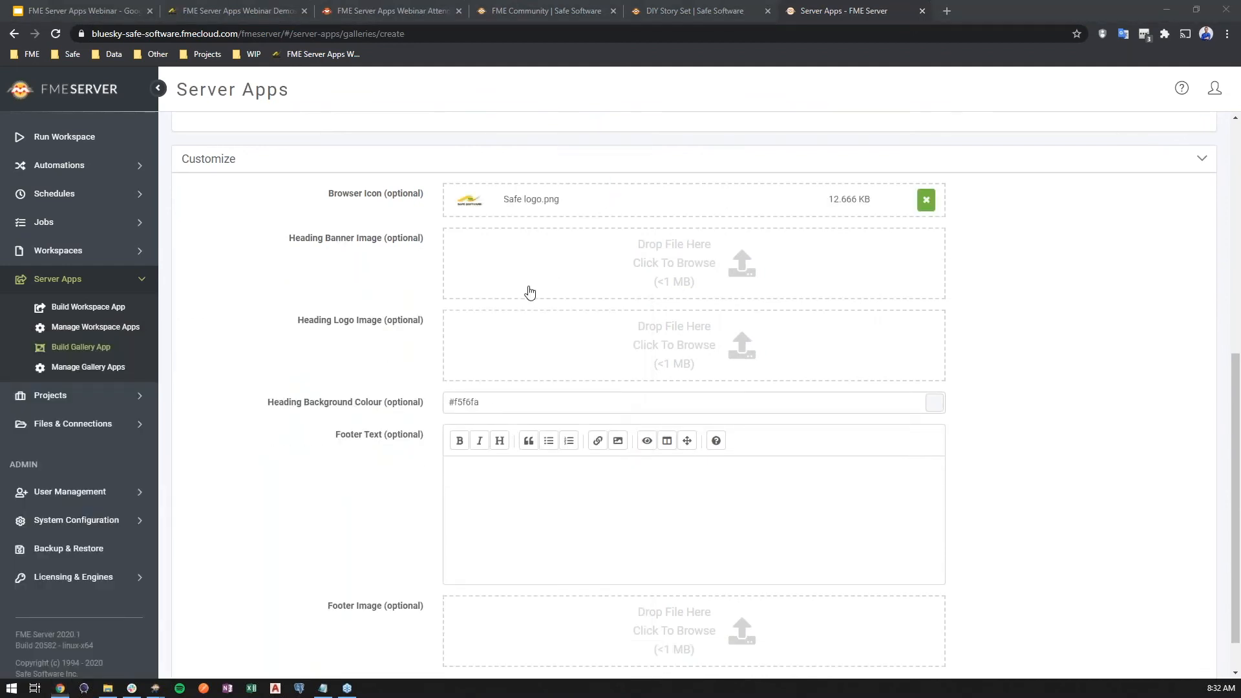
{"action": "key", "text": "alt+Tab"}
{"action": "left_click_drag", "start_coordinate": [407, 494], "coordinate": [729, 351]}
{"action": "key", "text": "alt+Tab"}
{"action": "left_click_drag", "start_coordinate": [258, 494], "coordinate": [582, 260]}
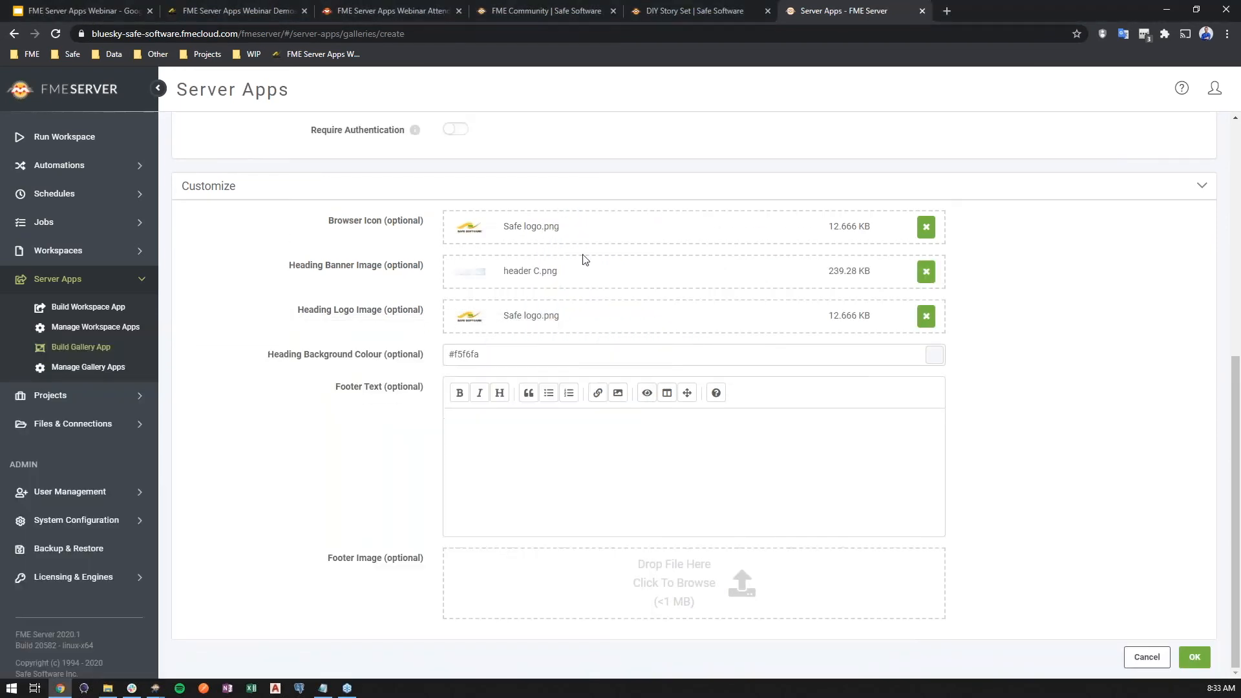
- Set the footer text to the italic "Request a personalized FME Product Demo here" link and add fme-logo-dark.png as the footer image
{"action": "left_click", "coordinate": [323, 688]}
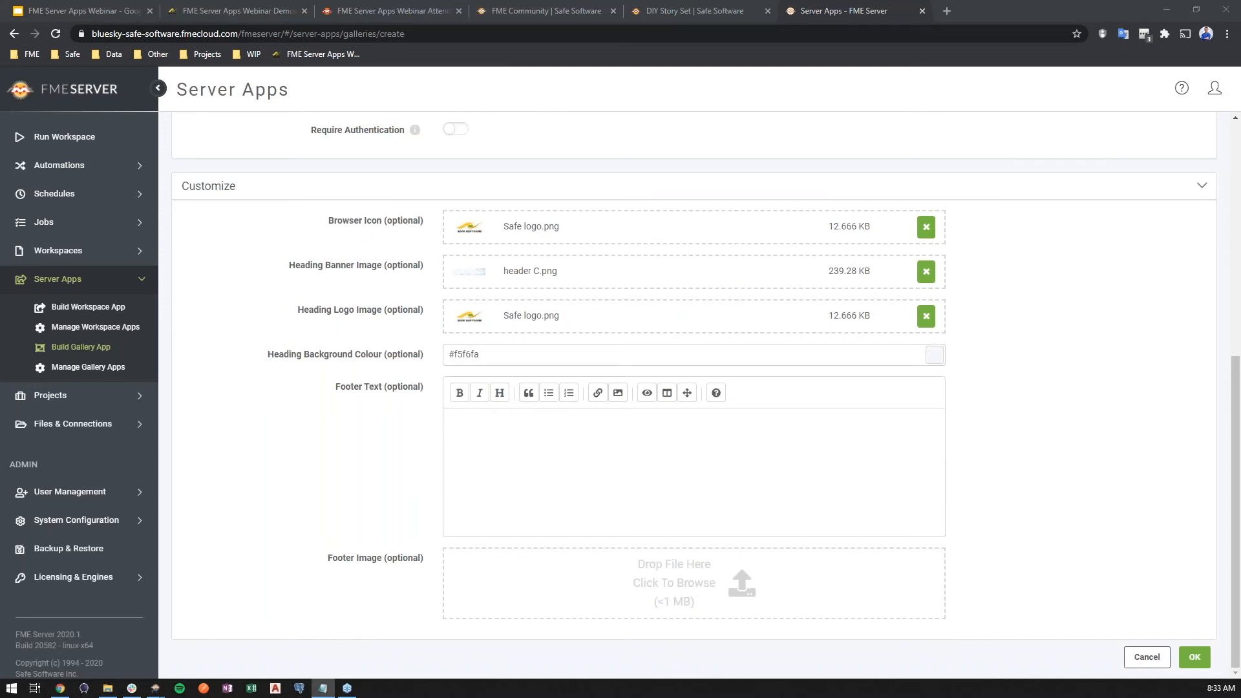
{"action": "left_click", "coordinate": [630, 499]}
{"action": "type", "text": "*Request a [personalized FME Product Demo here](https://www.safe.com/live-product-demo/)*"}
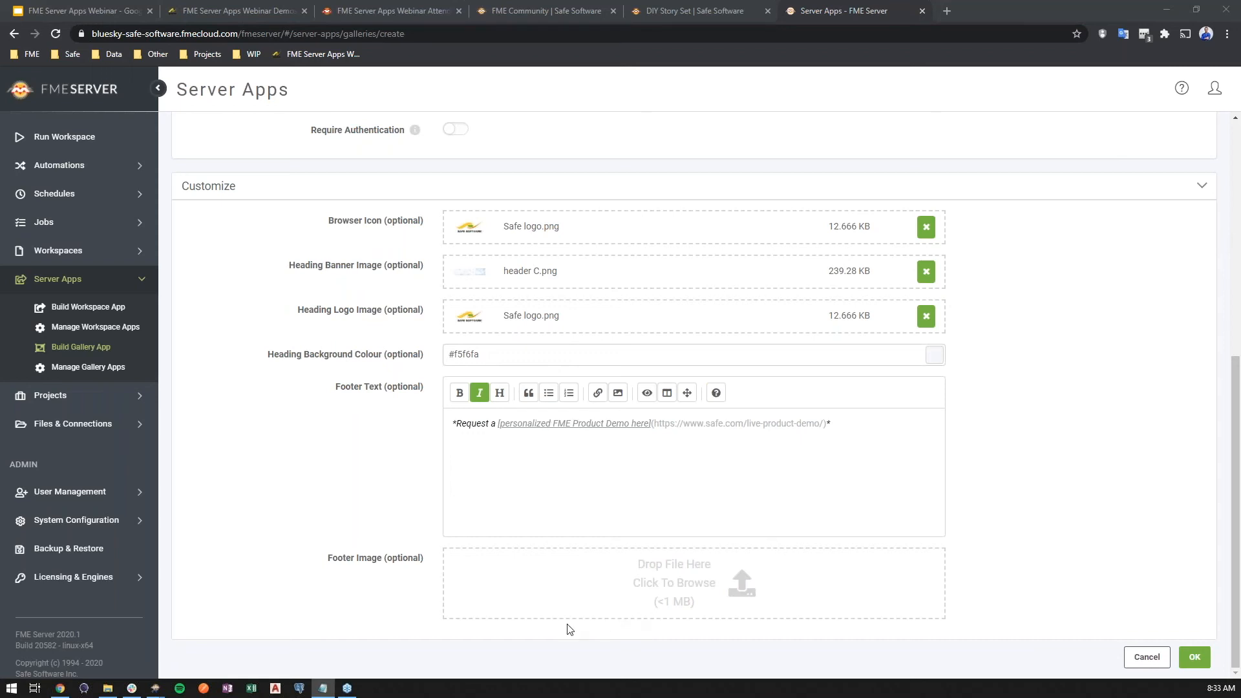
{"action": "key", "text": "alt+Tab"}
{"action": "left_click_drag", "start_coordinate": [190, 498], "coordinate": [753, 580]}
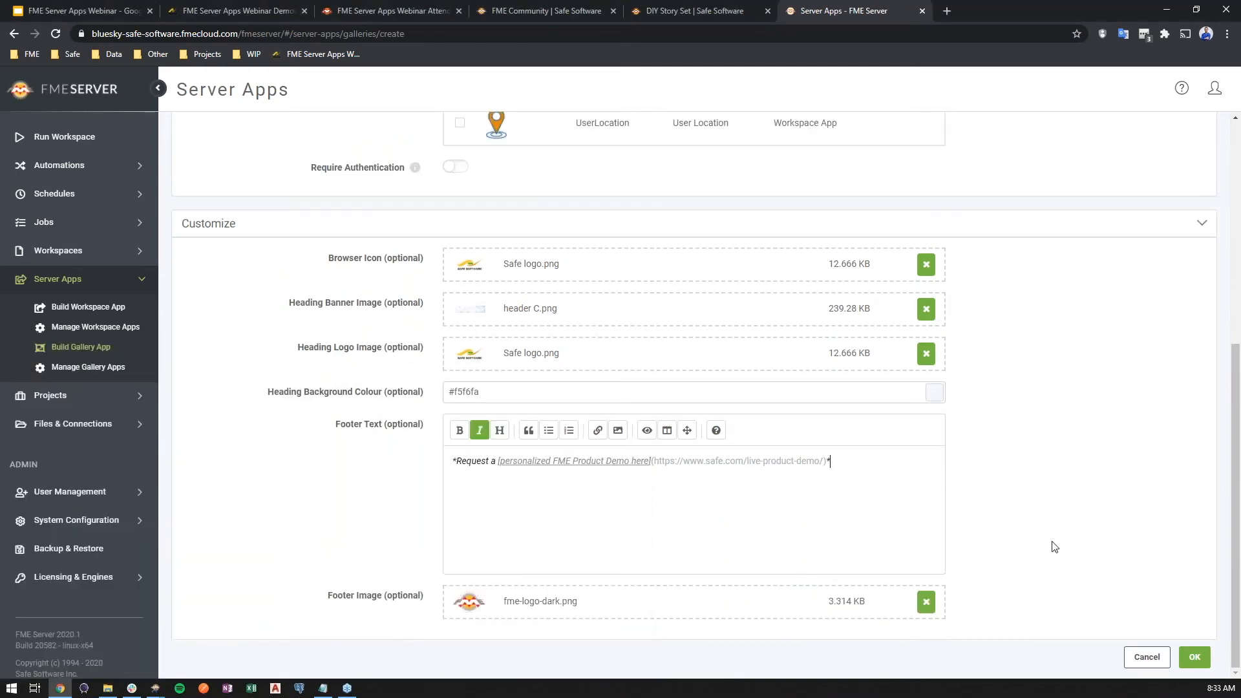
- Review the gallery settings, create the gallery app and open its URL in a new tab to check the page down to the footer
{"action": "left_click", "coordinate": [978, 226]}
{"action": "left_click", "coordinate": [959, 611]}
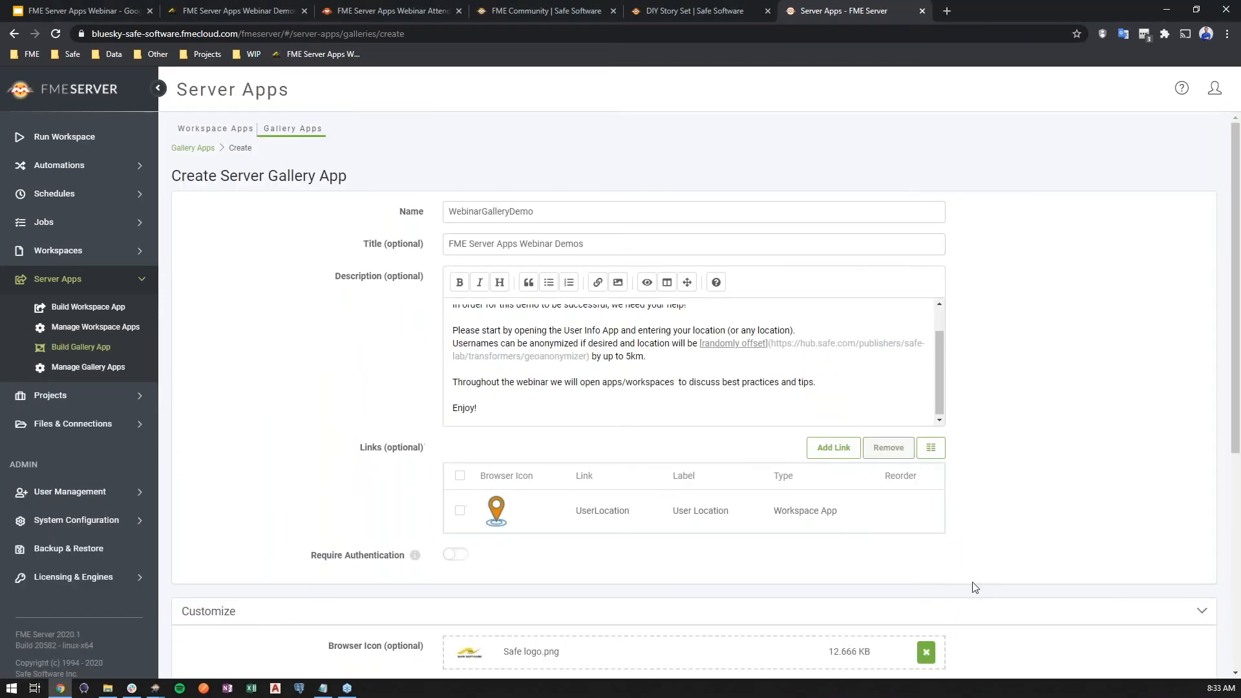
{"action": "scroll", "coordinate": [958, 565], "scroll_direction": "down", "scroll_amount": 3}
{"action": "scroll", "coordinate": [954, 554], "scroll_direction": "down", "scroll_amount": 1}
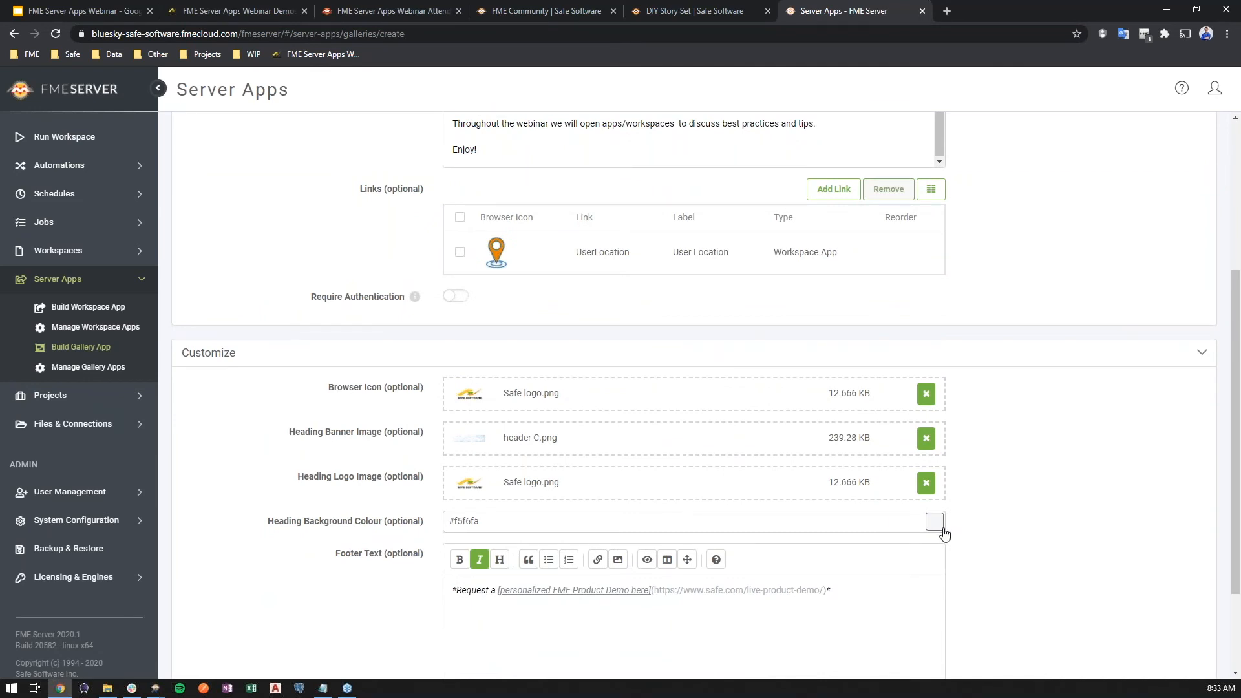
{"action": "scroll", "coordinate": [943, 530], "scroll_direction": "down", "scroll_amount": 2}
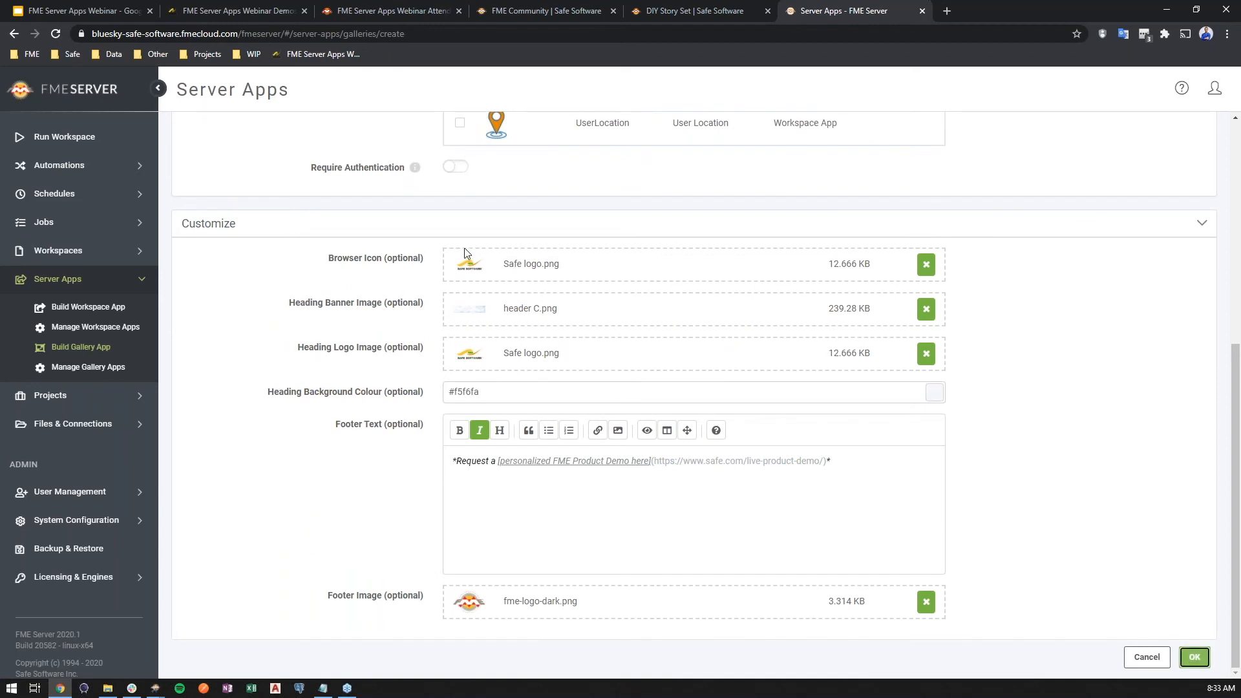
{"action": "middle_click", "coordinate": [429, 237]}
{"action": "left_click", "coordinate": [974, 9]}
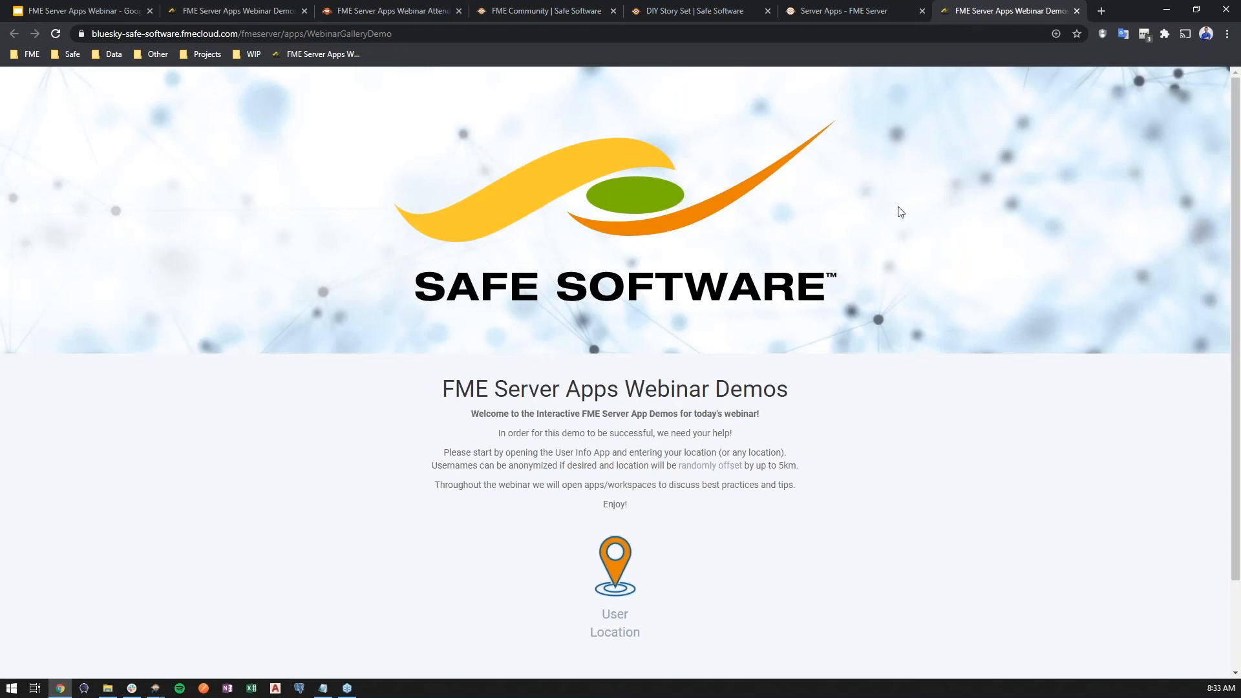
{"action": "scroll", "coordinate": [871, 215], "scroll_direction": "down", "scroll_amount": 1}
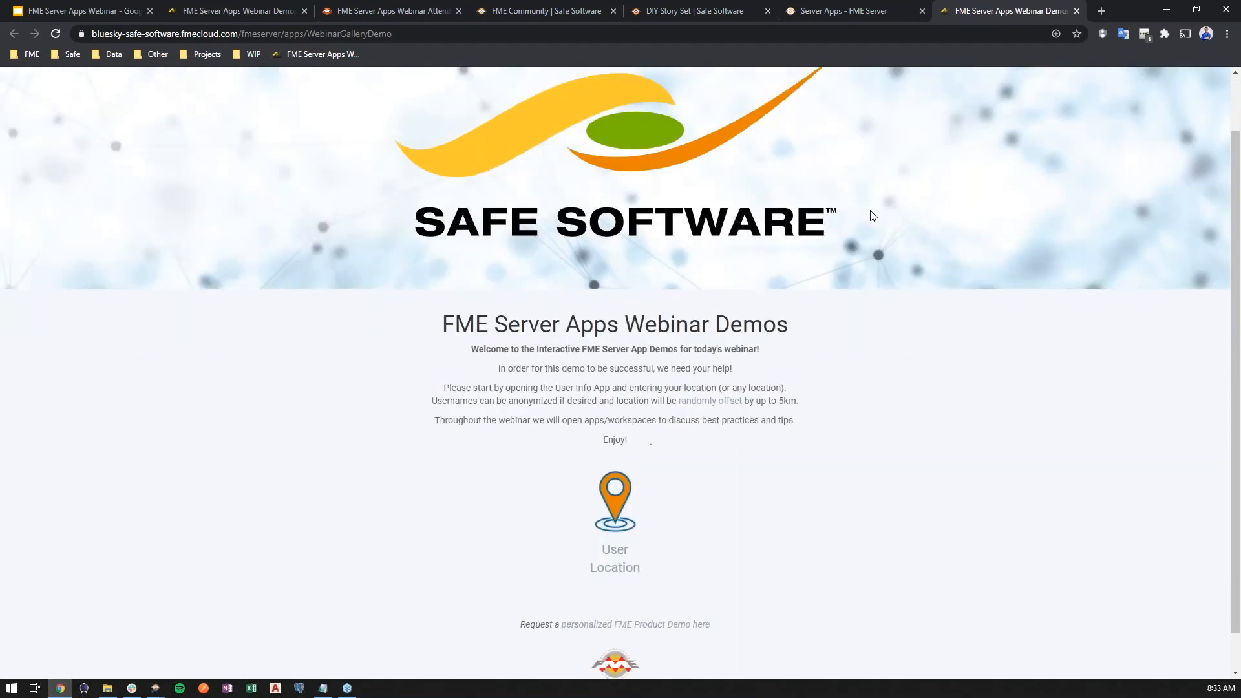
- Reopen the WebinarGalleryDemo gallery app for editing and start a new link of type URL
{"action": "left_click", "coordinate": [875, 13]}
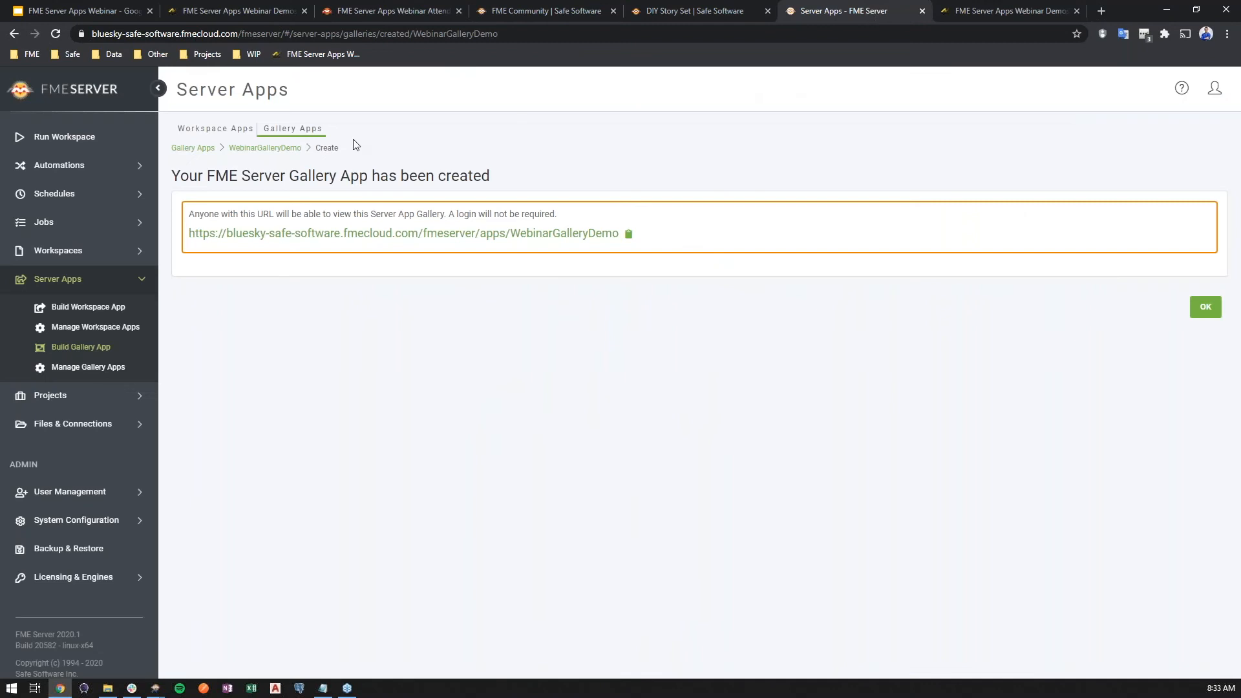
{"action": "left_click", "coordinate": [276, 148]}
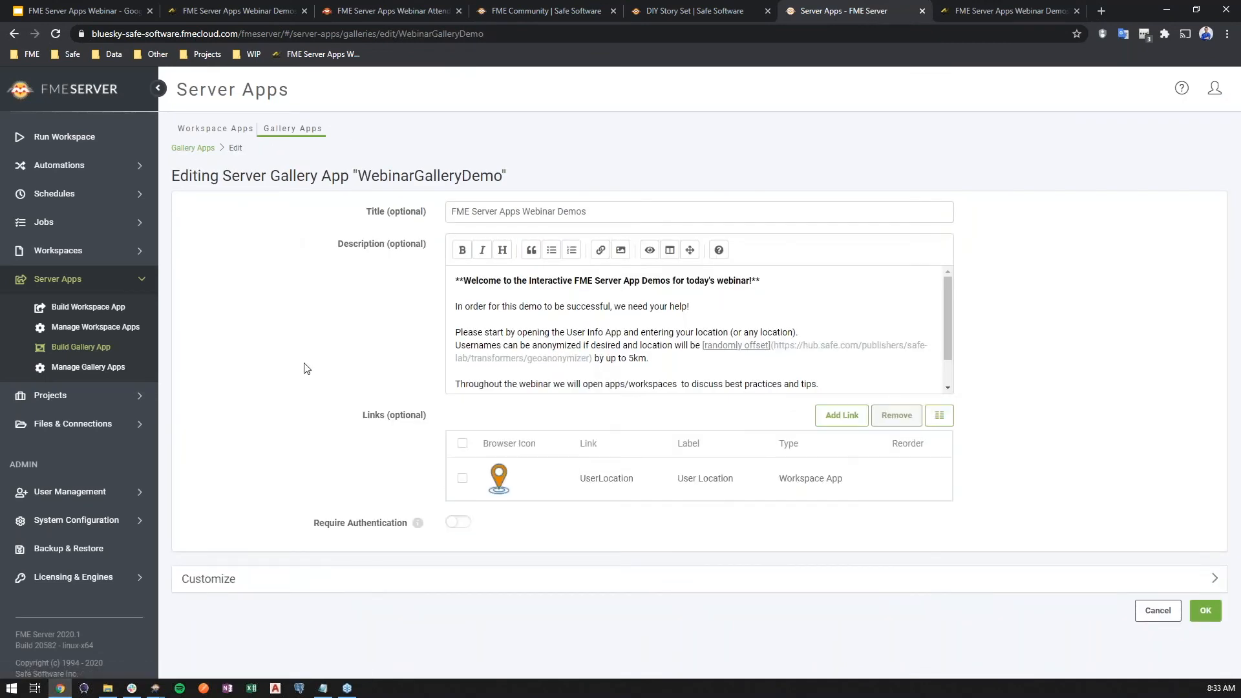
{"action": "left_click", "coordinate": [850, 419]}
{"action": "left_click", "coordinate": [626, 379]}
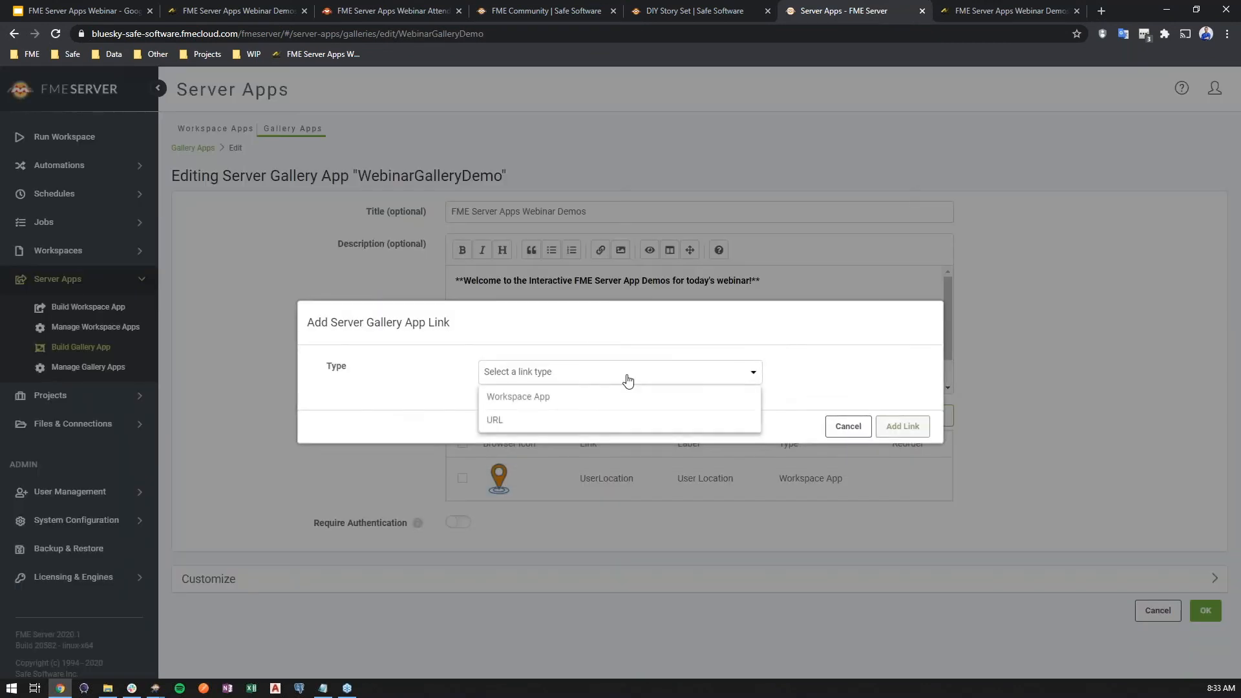
{"action": "left_click", "coordinate": [518, 423]}
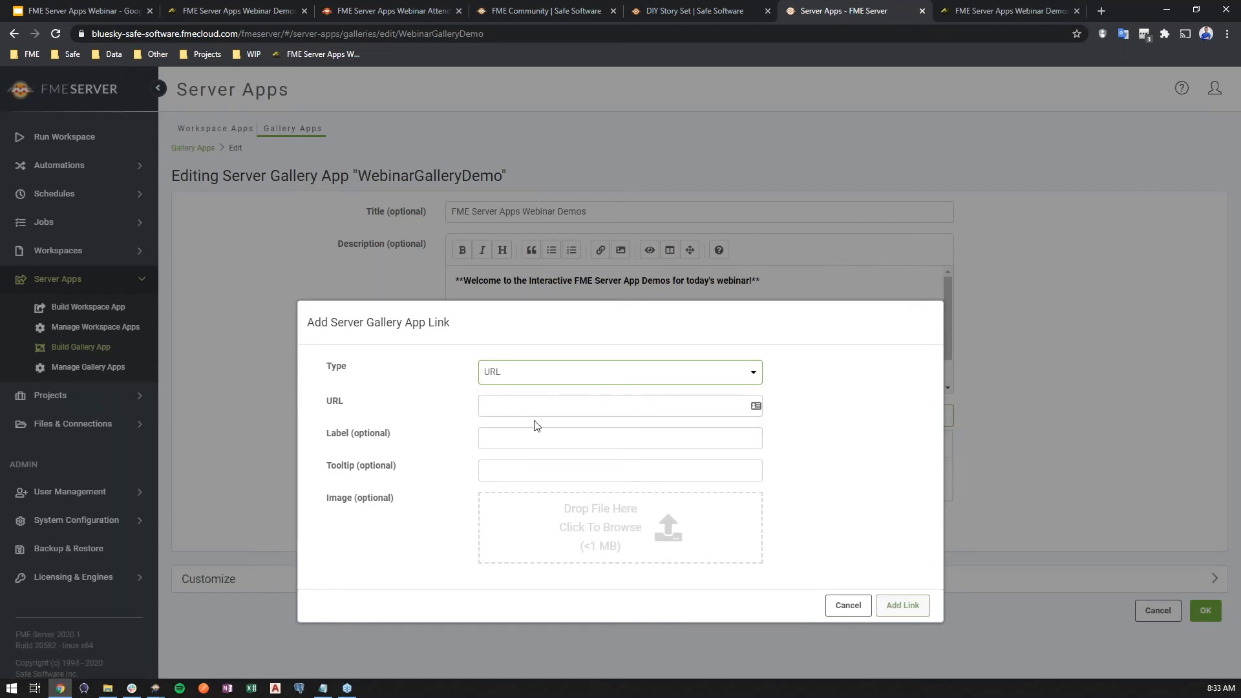
{"action": "left_click", "coordinate": [575, 9]}
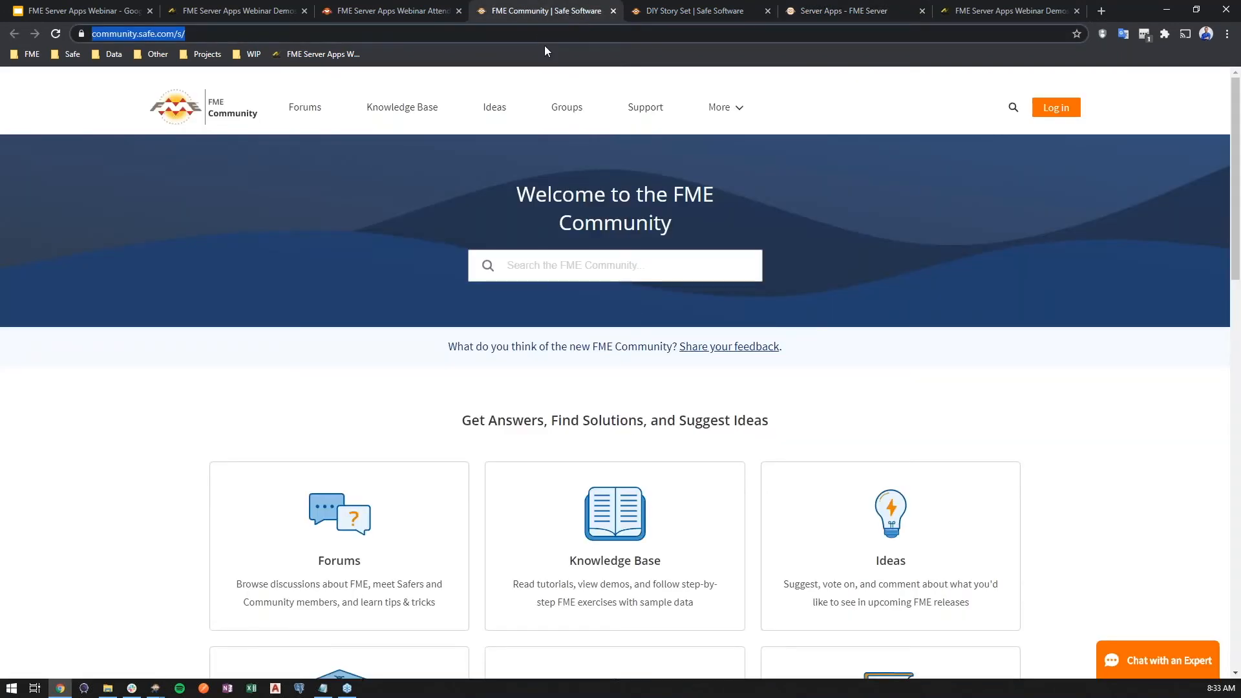
{"action": "left_click", "coordinate": [995, 10]}
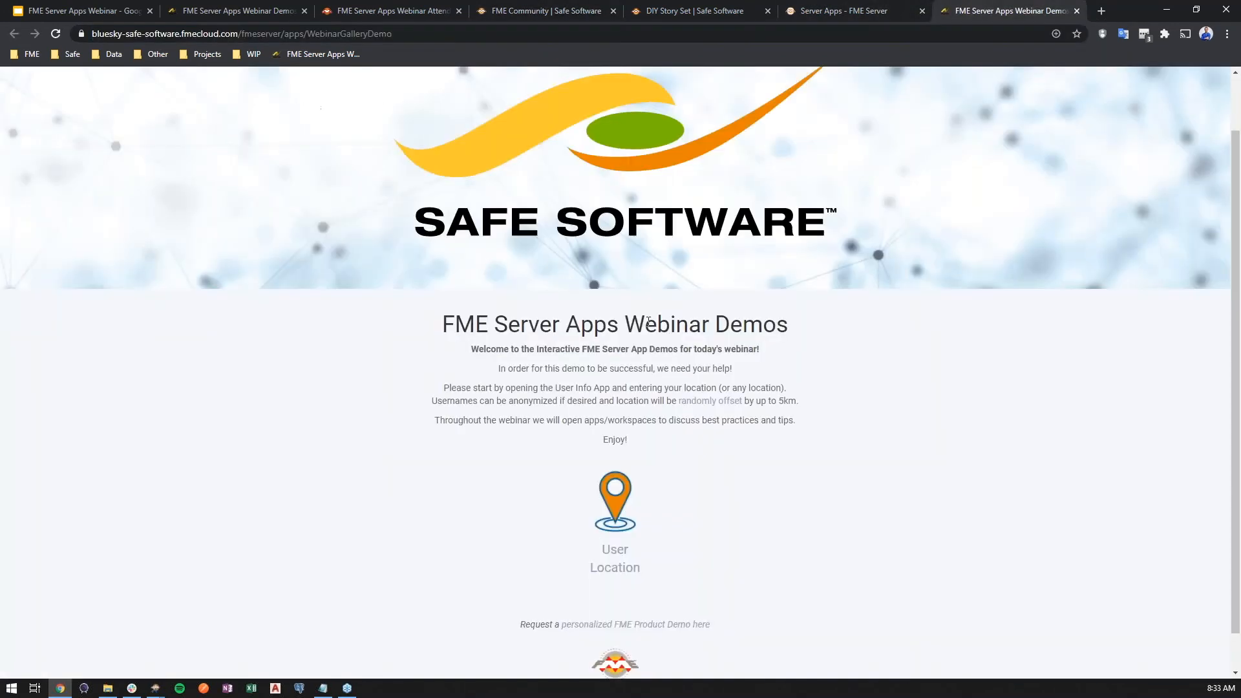
{"action": "left_click", "coordinate": [864, 11]}
{"action": "left_click", "coordinate": [489, 404]}
{"action": "type", "text": "https://community.safe.com/s/"}
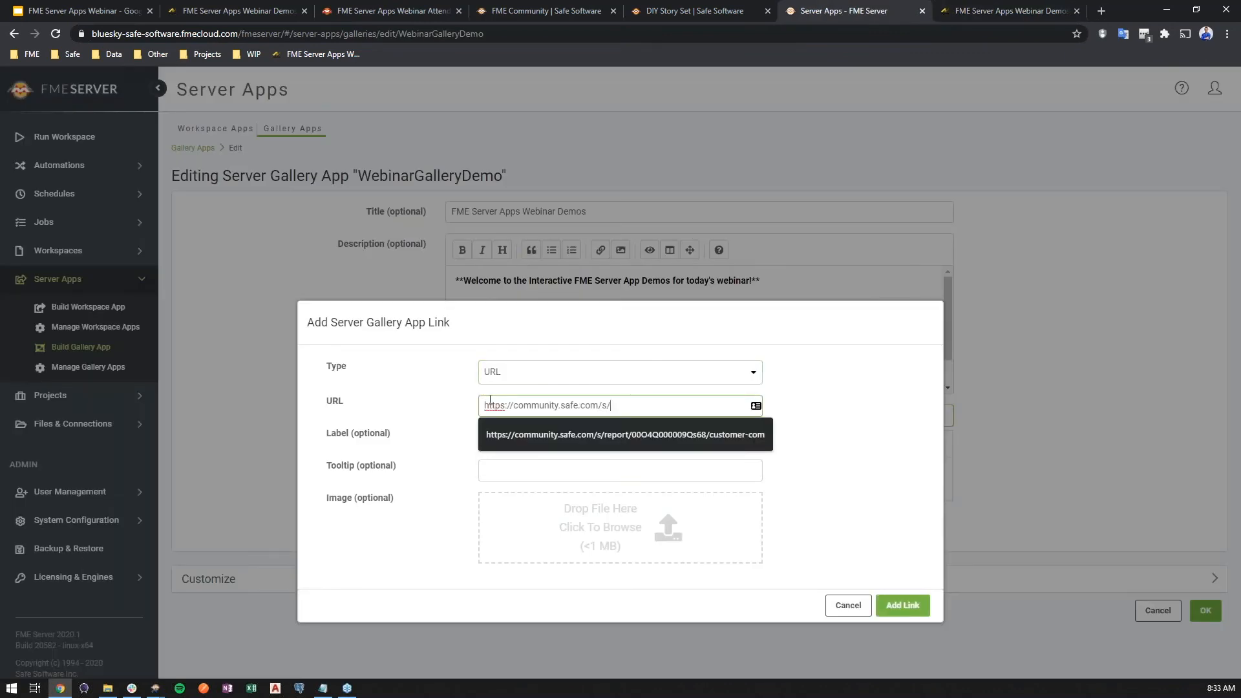
- Label the link "FME Community" and set its tooltip to "Q&A Forum!"
{"action": "left_click", "coordinate": [516, 434]}
{"action": "type", "text": "F"}
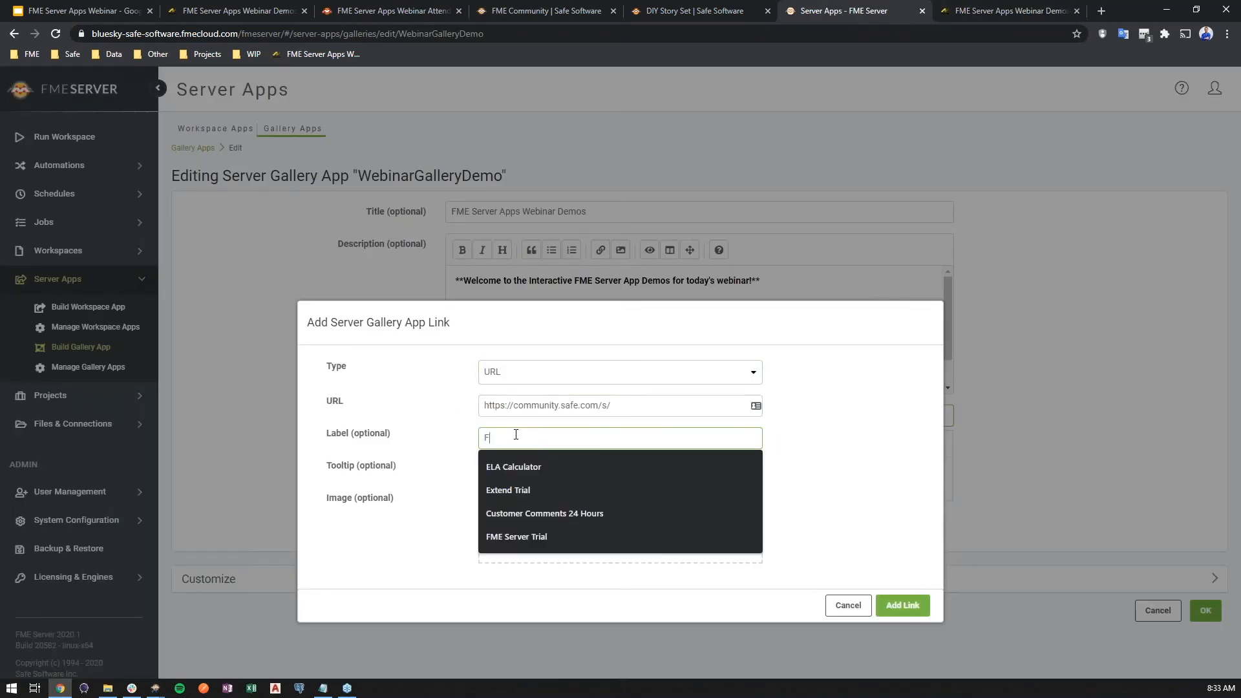
{"action": "type", "text": "ME Community"}
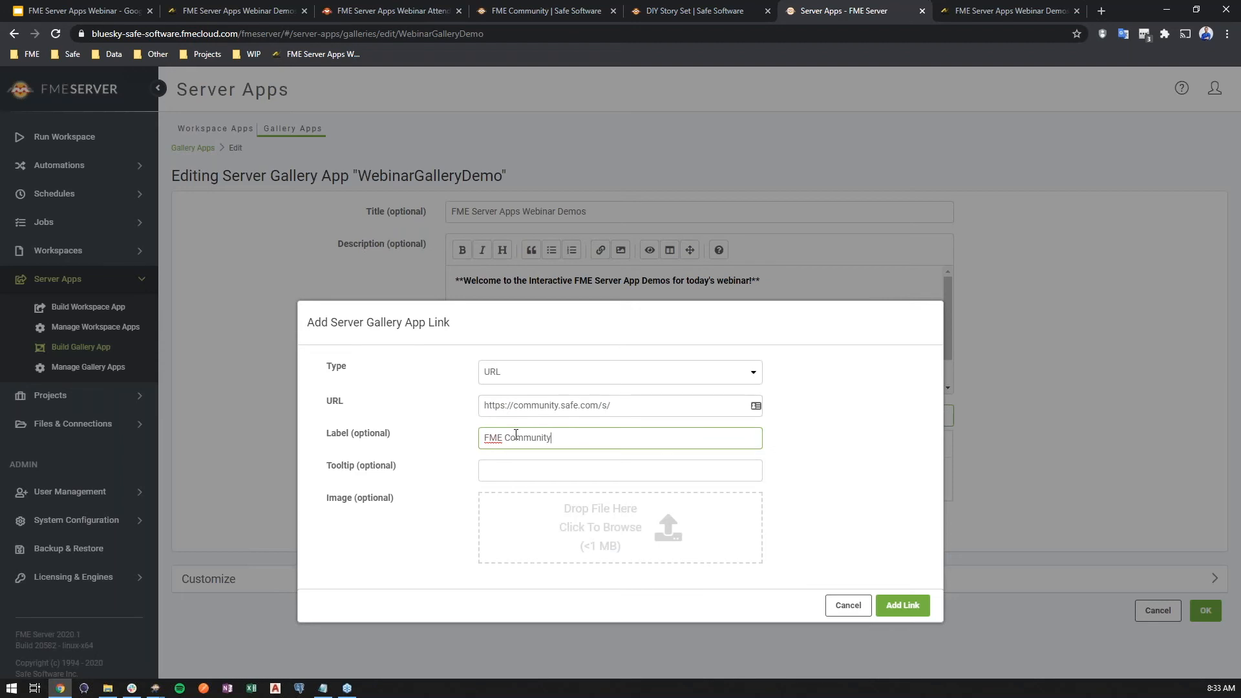
{"action": "left_click", "coordinate": [519, 470]}
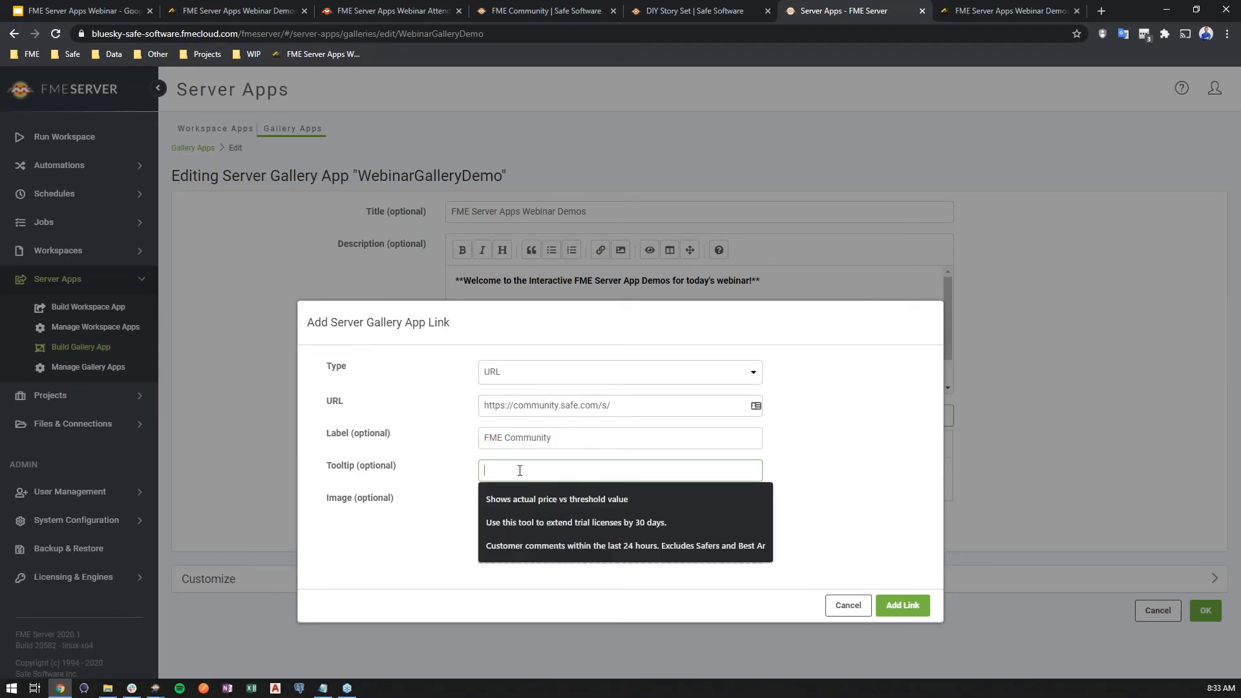
{"action": "type", "text": "Q&A For"}
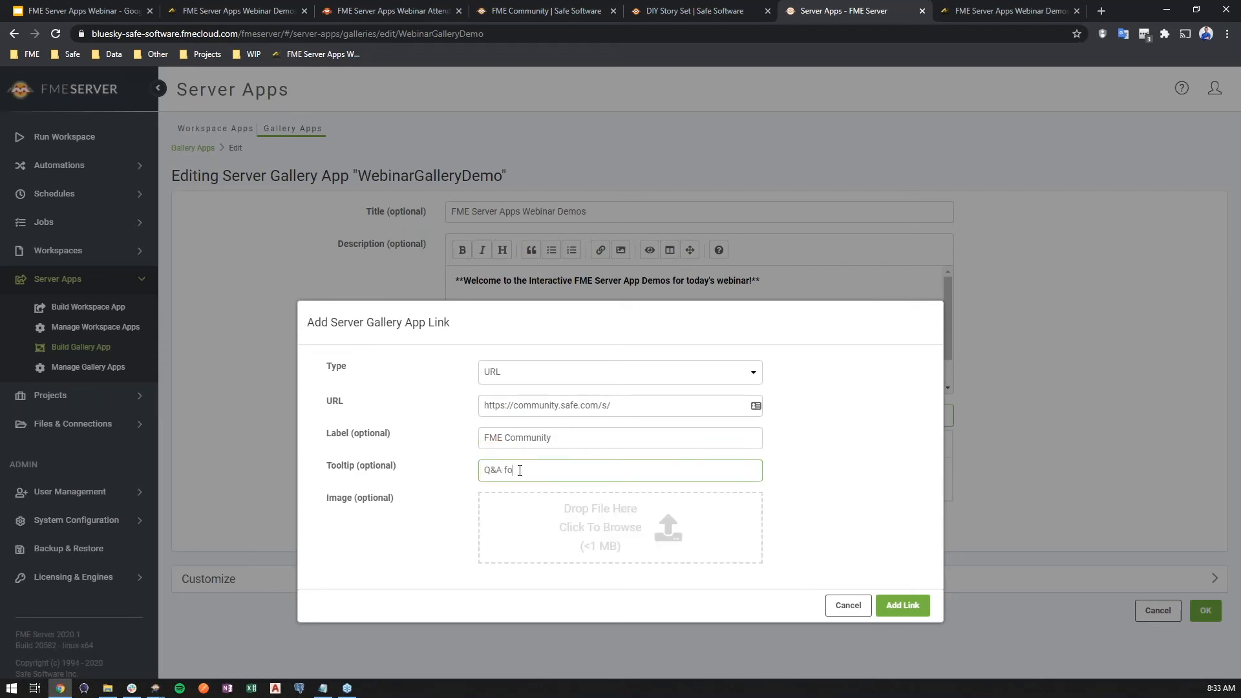
{"action": "type", "text": "um!"}
- Attach the blue people image from the Link folder of Gallery Images and add the link to the gallery
{"action": "left_click", "coordinate": [600, 527]}
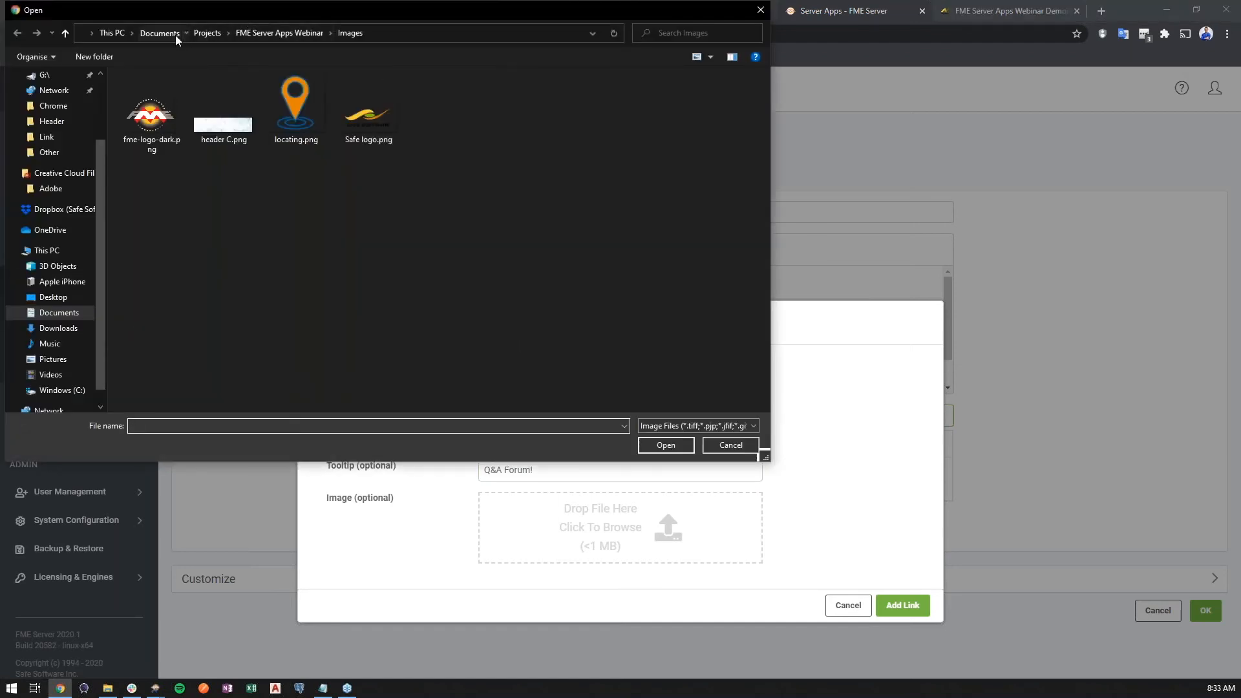
{"action": "left_click", "coordinate": [173, 33]}
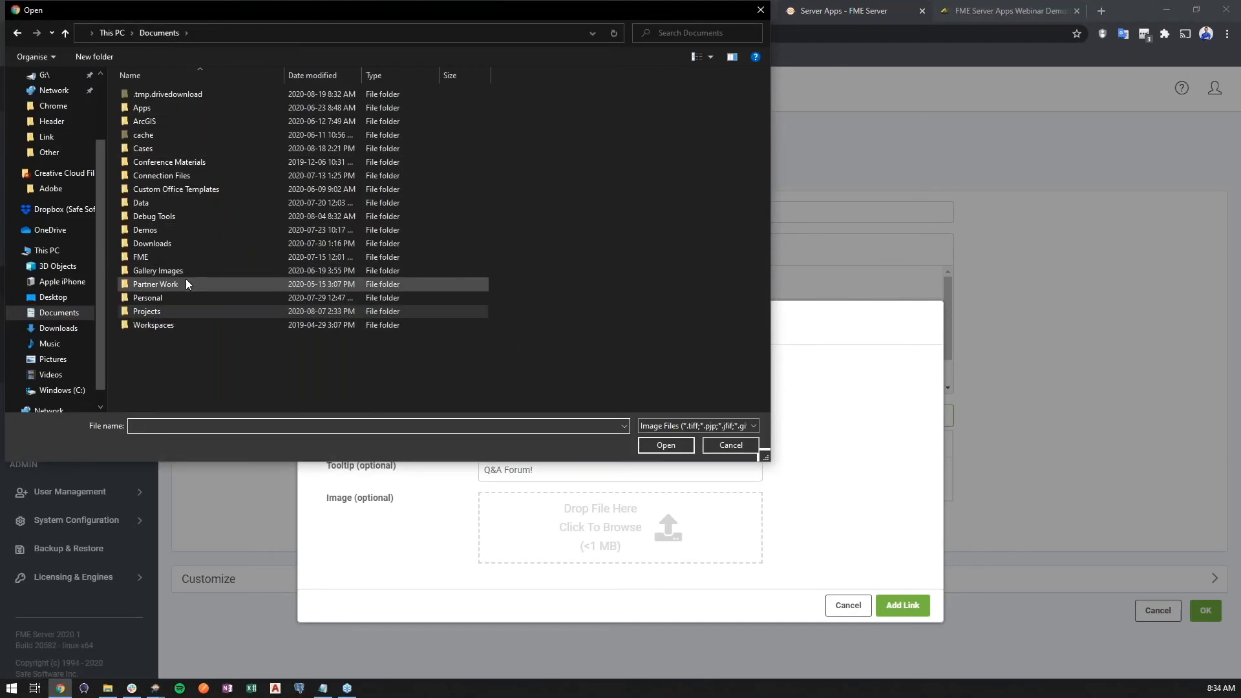
{"action": "double_click", "coordinate": [186, 270]}
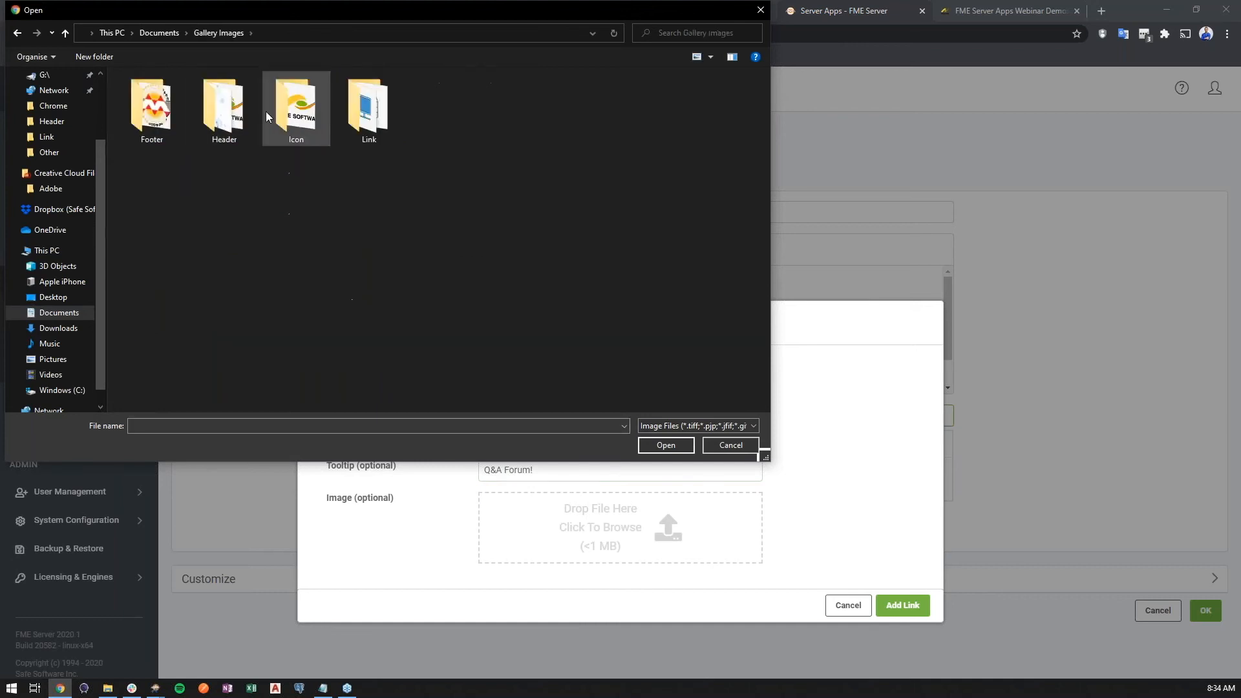
{"action": "double_click", "coordinate": [342, 110]}
{"action": "double_click", "coordinate": [152, 191]}
{"action": "left_click", "coordinate": [913, 580]}
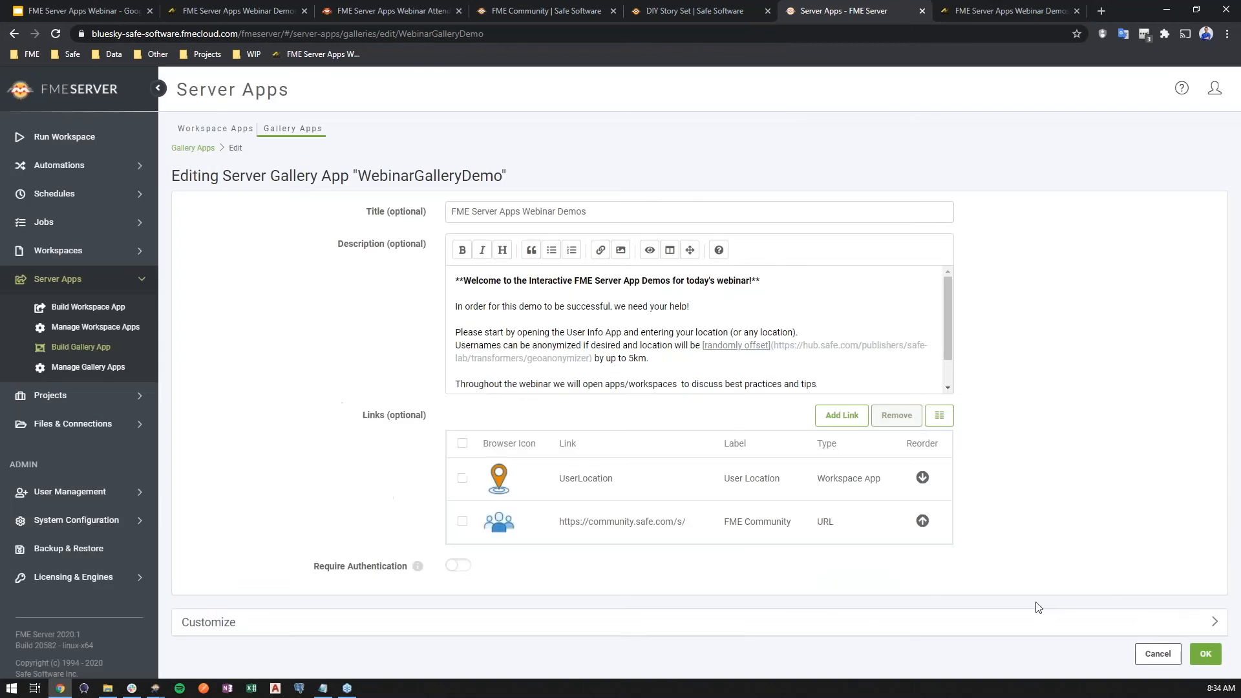
- Save the gallery app, reload its public page and check the FME Community link, its tooltip and the footer
{"action": "left_click", "coordinate": [1203, 653]}
{"action": "left_click", "coordinate": [967, 6]}
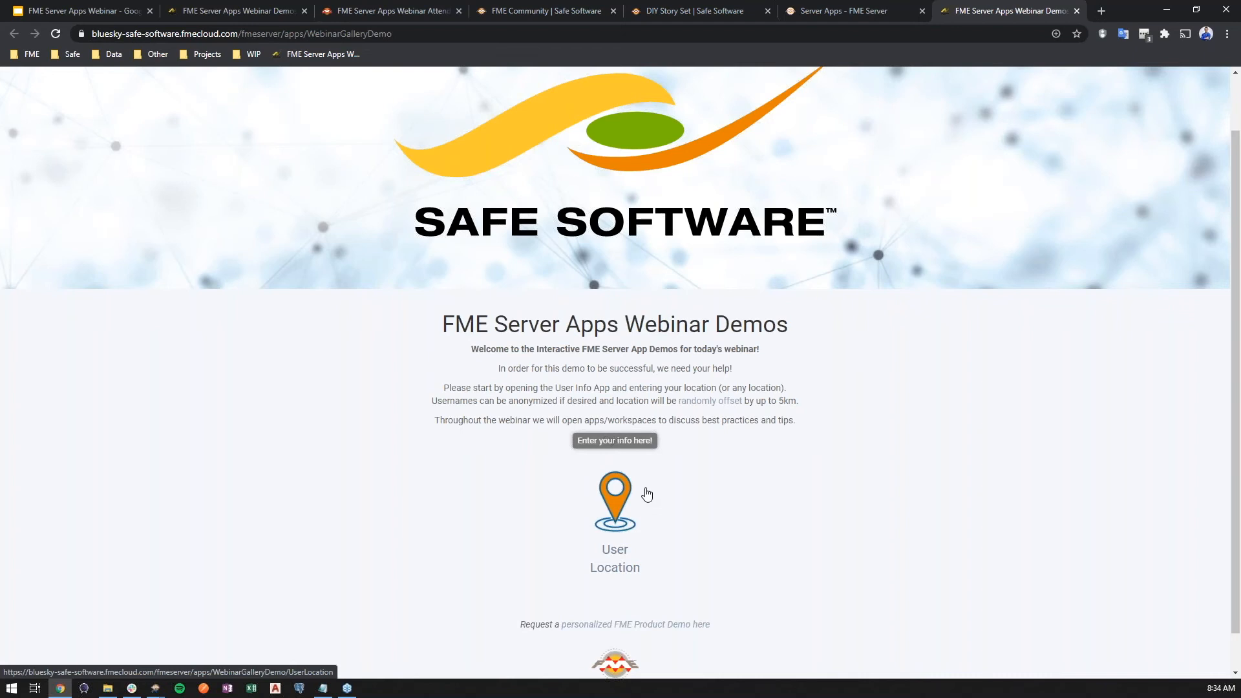
{"action": "key", "text": "ctrl+l"}
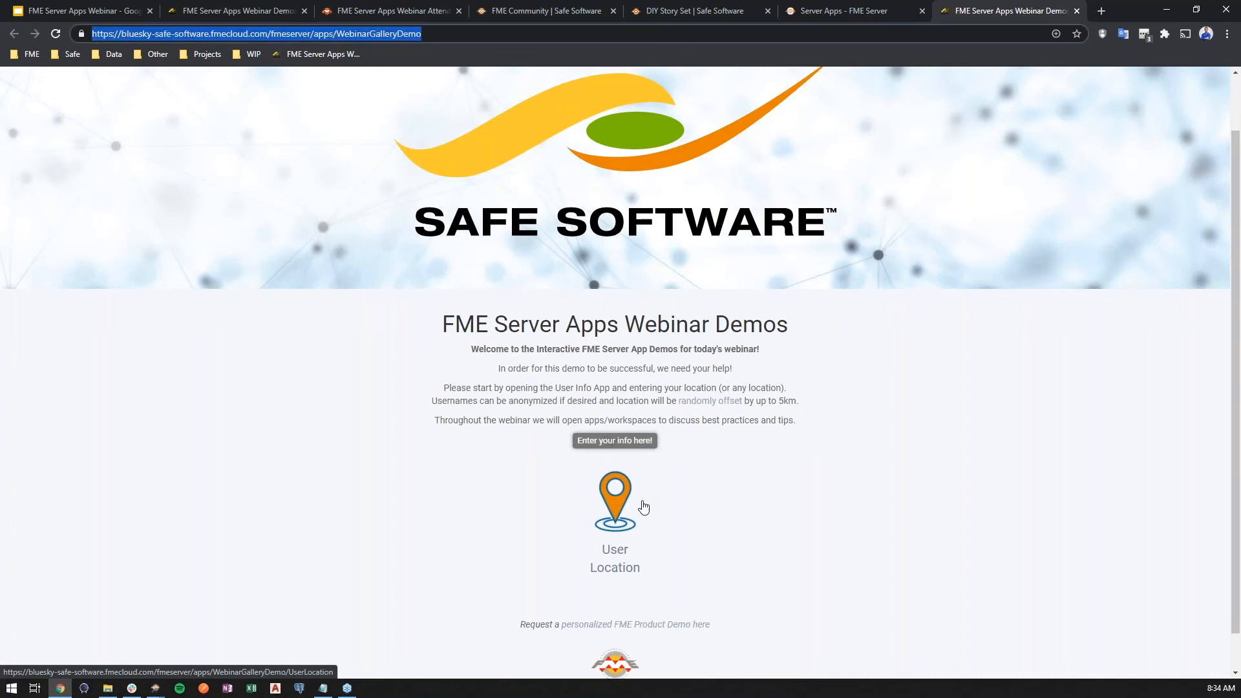
{"action": "key", "text": "Return"}
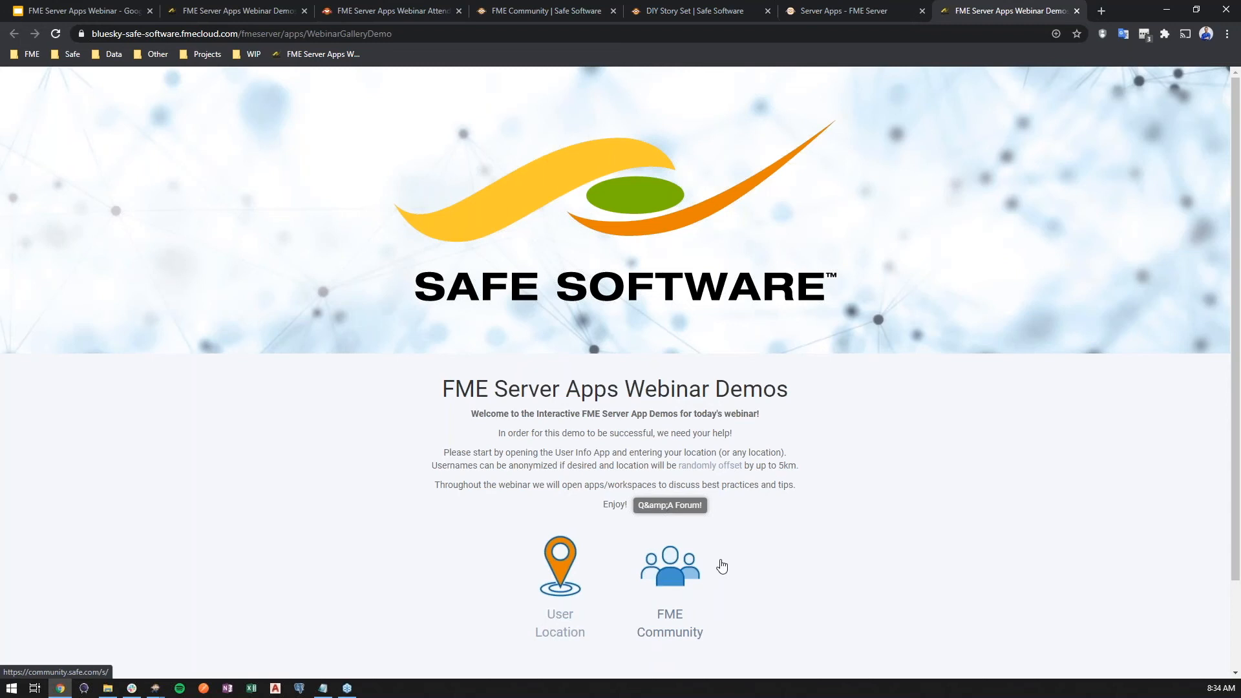
{"action": "scroll", "coordinate": [707, 568], "scroll_direction": "down", "scroll_amount": 2}
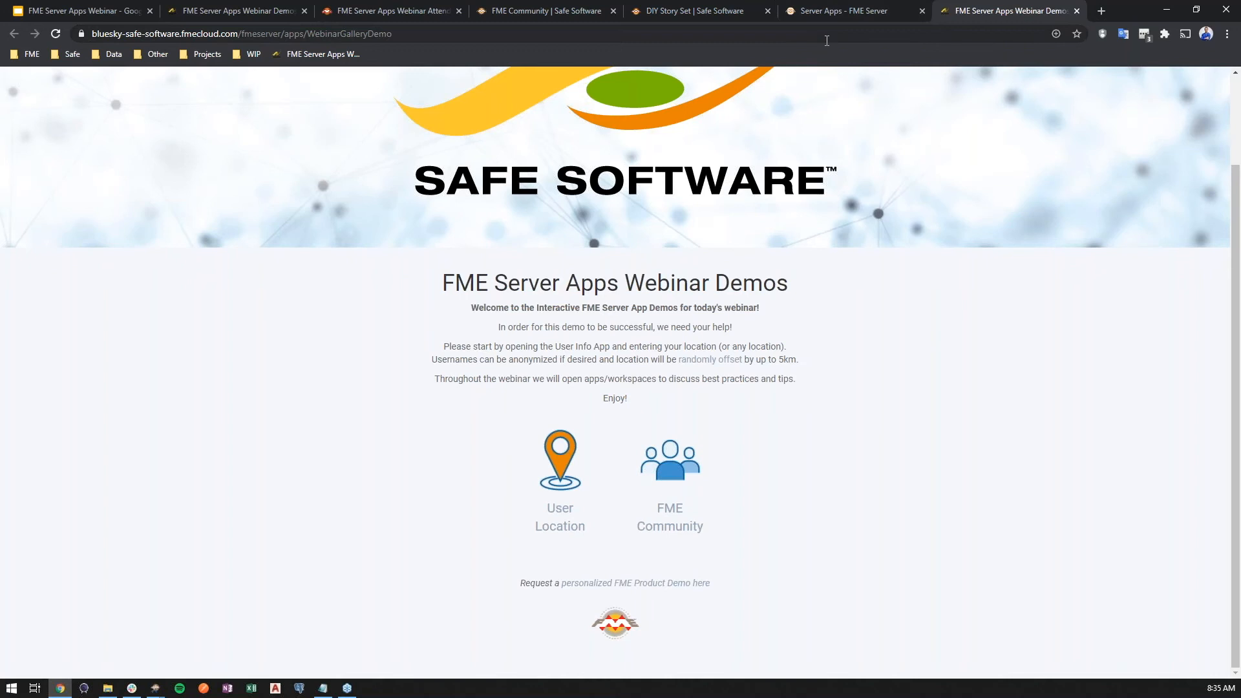
{"action": "scroll", "coordinate": [834, 118], "scroll_direction": "up", "scroll_amount": 2}
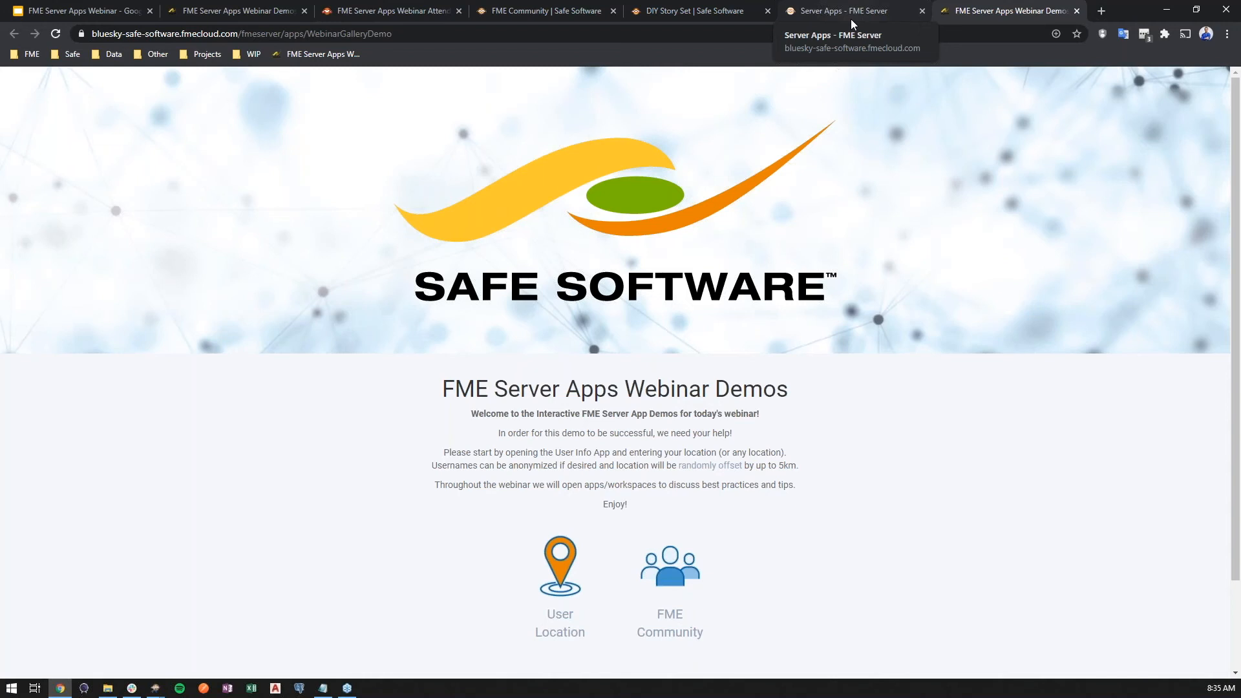
- Reopen the gallery app for editing, move the User Location link below FME Community and save the app
{"action": "left_click", "coordinate": [820, 10]}
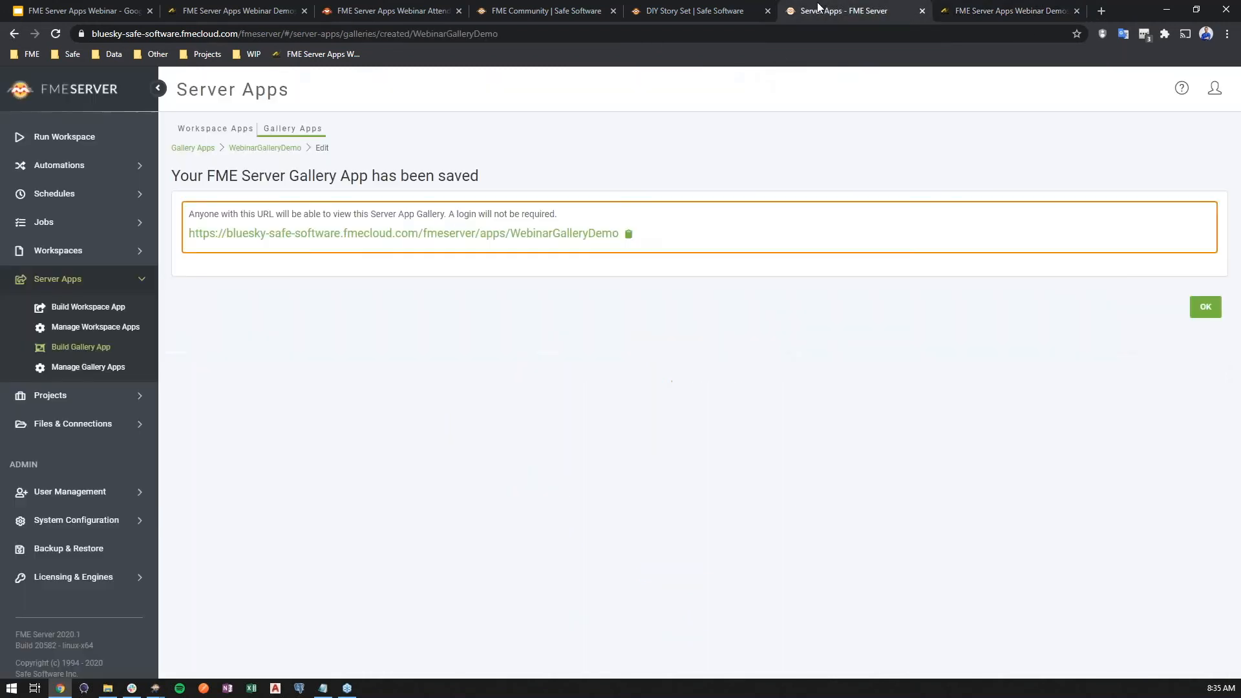
{"action": "left_click", "coordinate": [275, 149]}
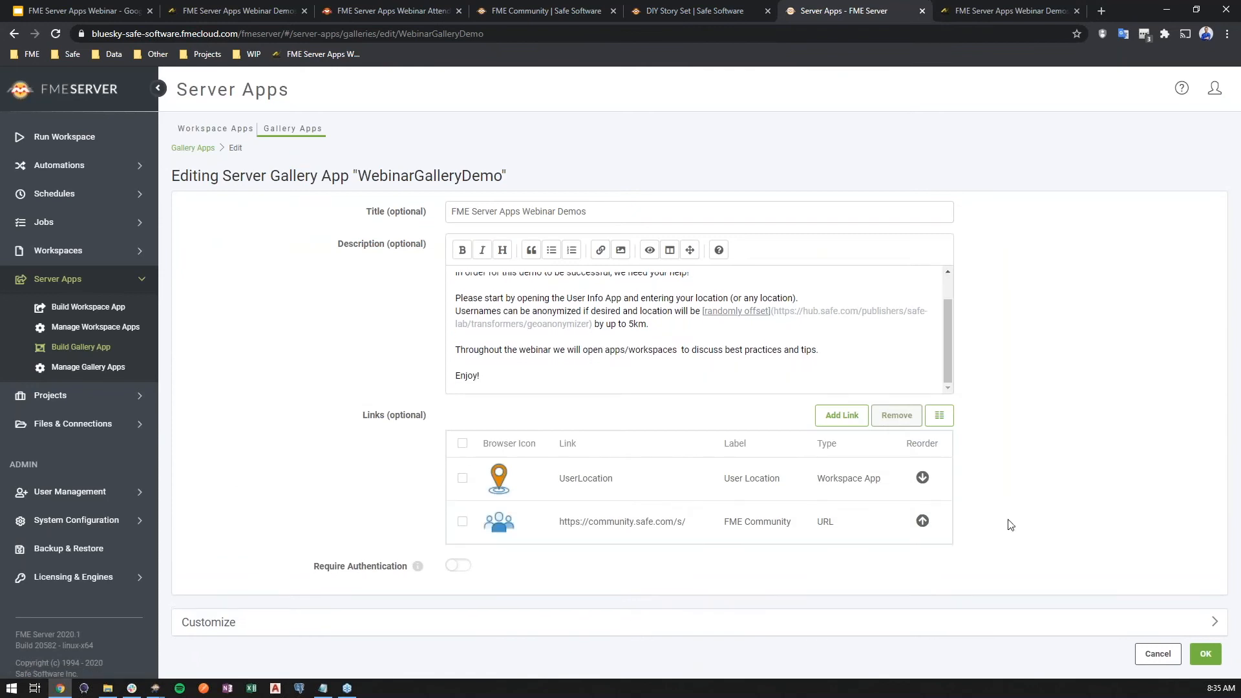
{"action": "left_click", "coordinate": [922, 478]}
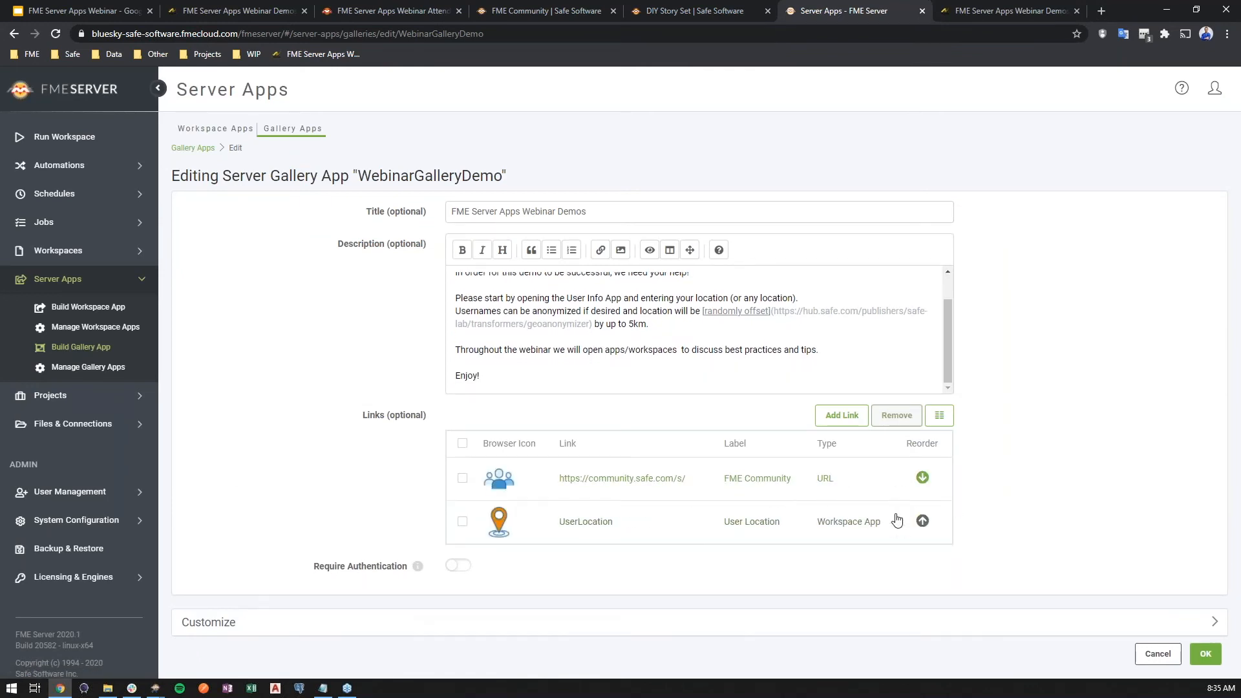
{"action": "left_click", "coordinate": [1205, 653]}
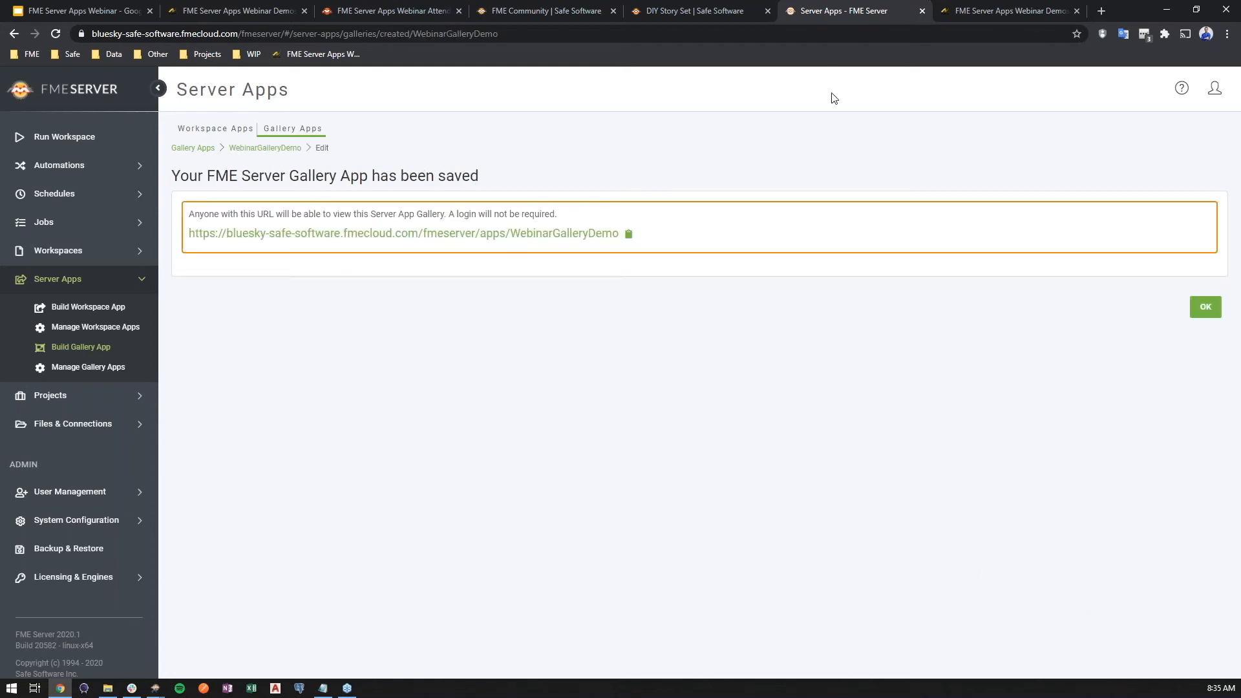
- Reload the public gallery page and check the order of the two links
{"action": "left_click", "coordinate": [979, 14]}
{"action": "key", "text": "F5"}
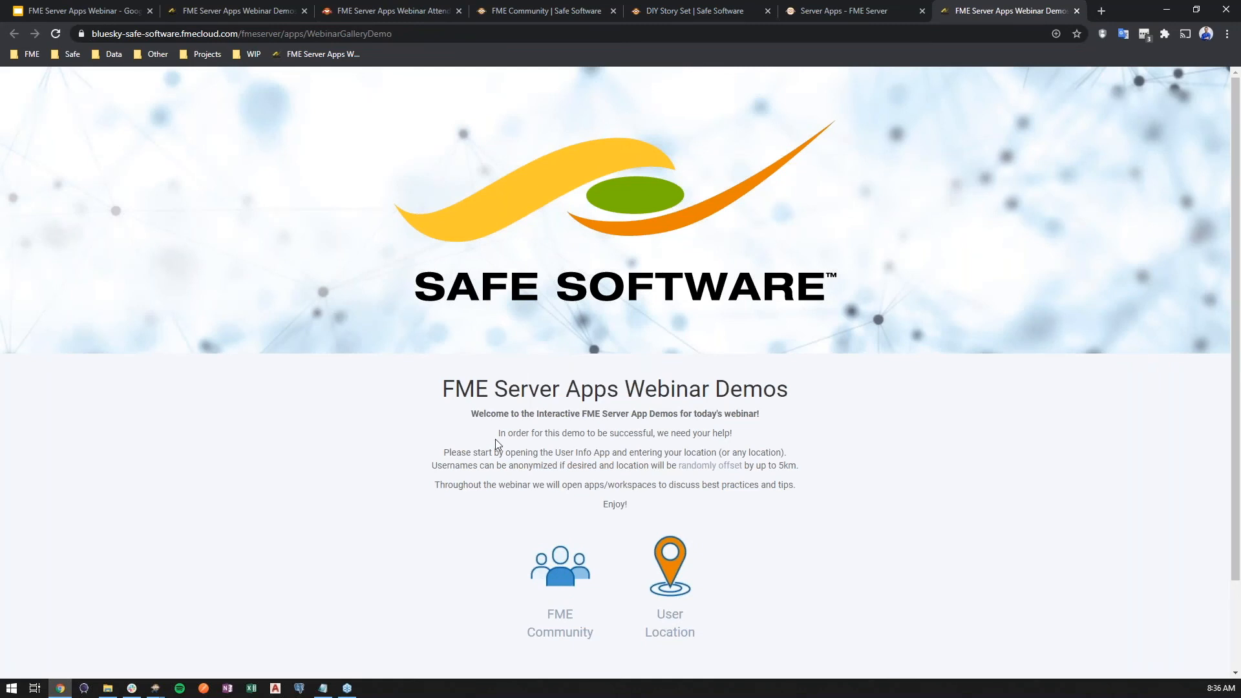
{"action": "scroll", "coordinate": [495, 439], "scroll_direction": "down", "scroll_amount": 2}
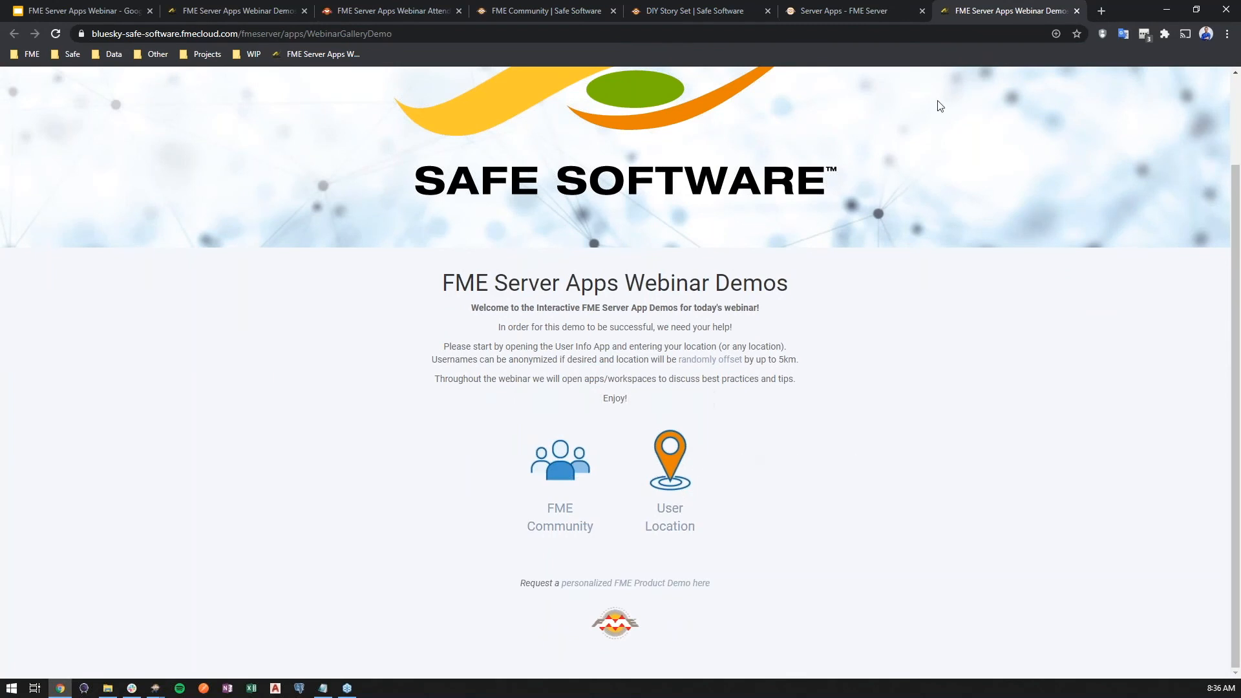
- Detach the gallery page into its own smaller window, then return it to the main browser window
{"action": "left_click_drag", "start_coordinate": [989, 11], "coordinate": [824, 3]}
{"action": "left_click", "coordinate": [1196, 10]}
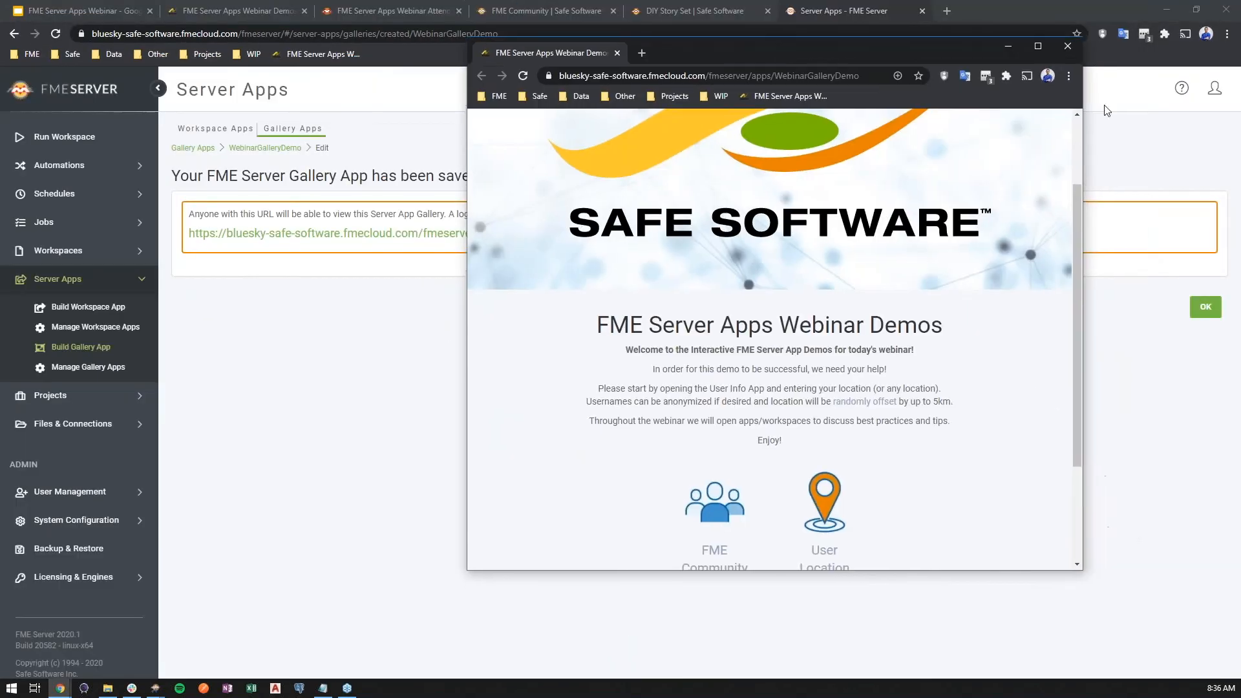
{"action": "left_click_drag", "start_coordinate": [1082, 104], "coordinate": [1042, 144]}
{"action": "left_click_drag", "start_coordinate": [549, 56], "coordinate": [975, 9]}
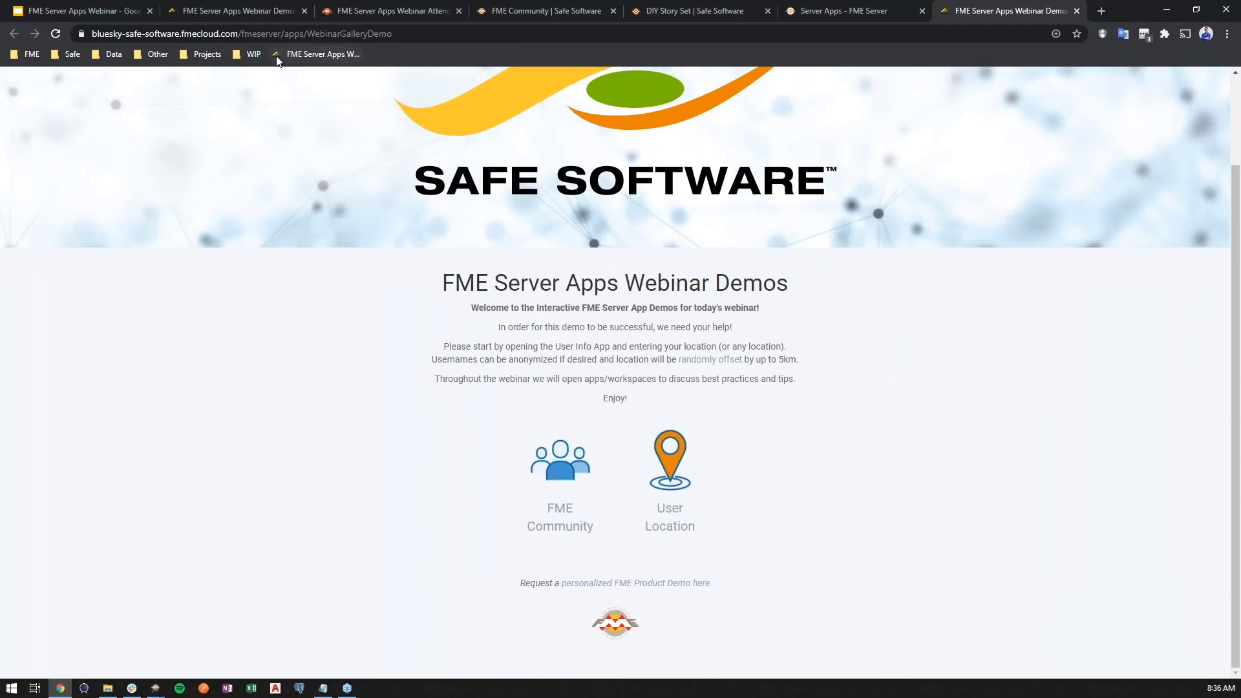
- Switch to the FME Server Apps Webinar slides in Google Slides, start presenting and advance to "Best Practices Used"
{"action": "left_click", "coordinate": [88, 10]}
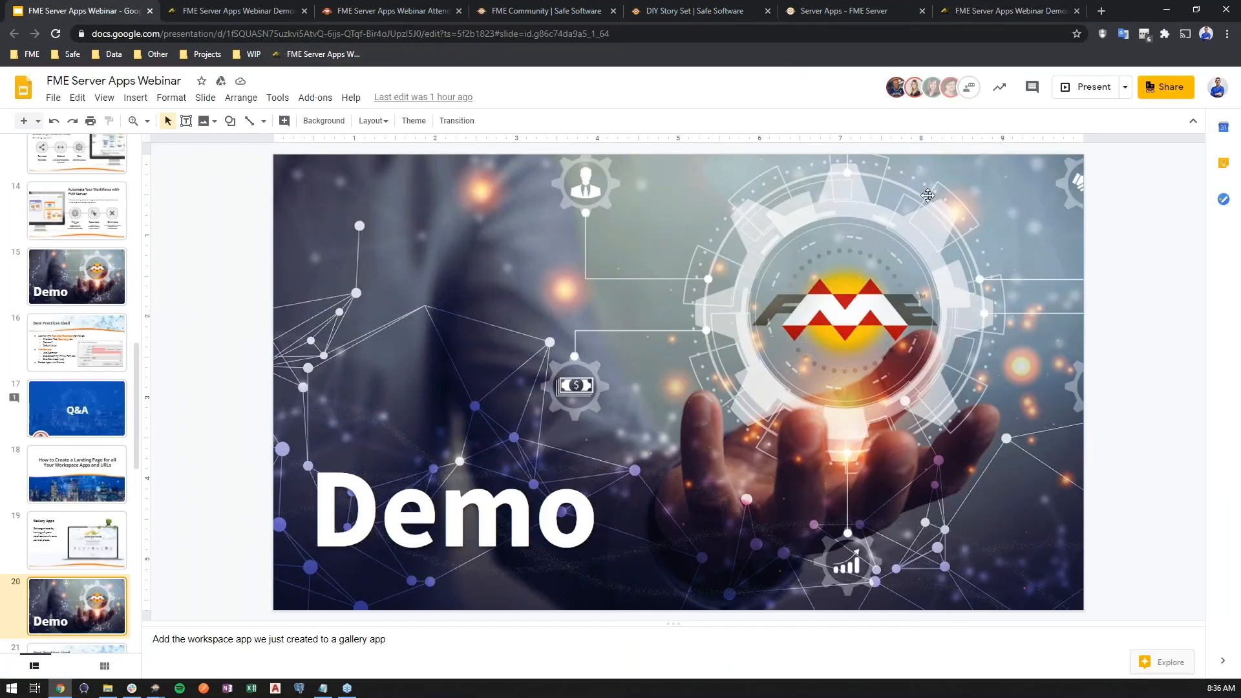
{"action": "left_click", "coordinate": [1086, 87]}
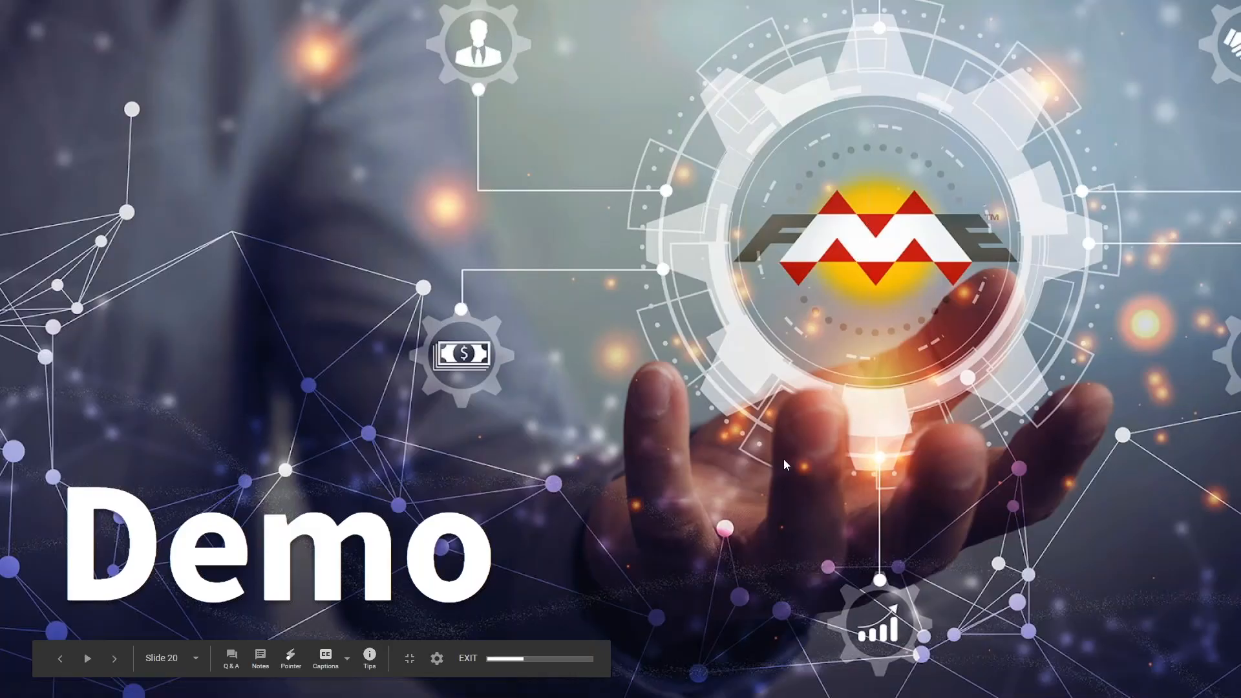
{"action": "left_click", "coordinate": [784, 460]}
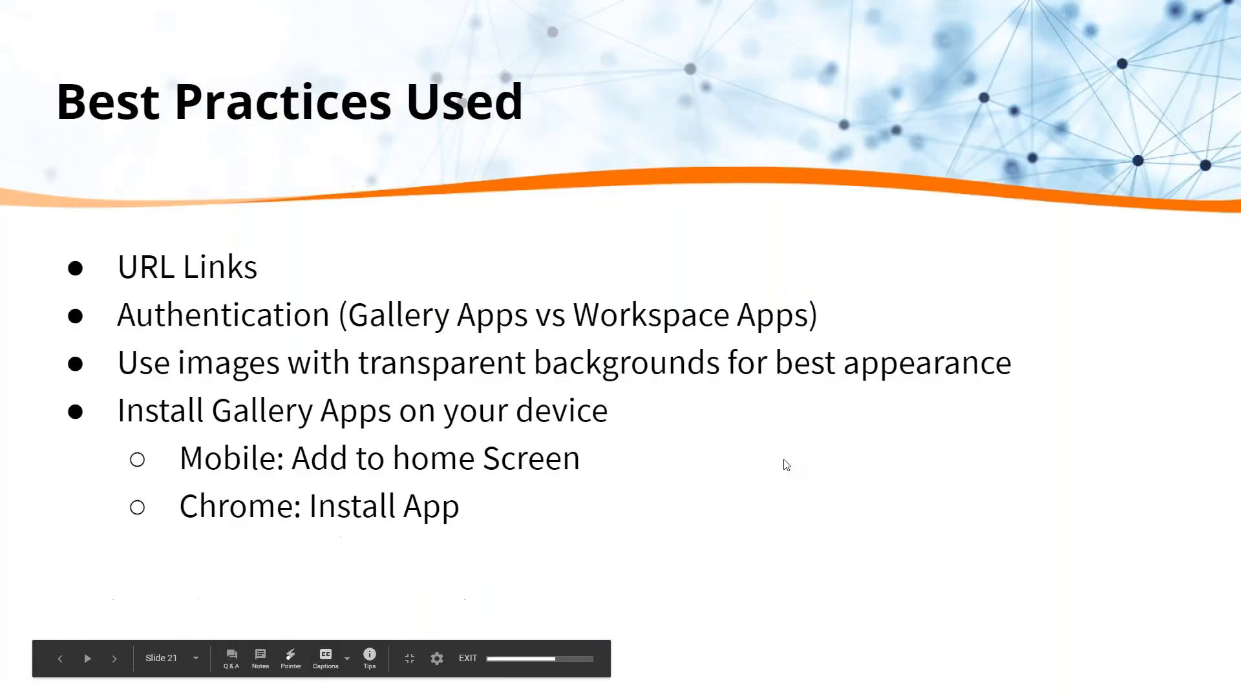